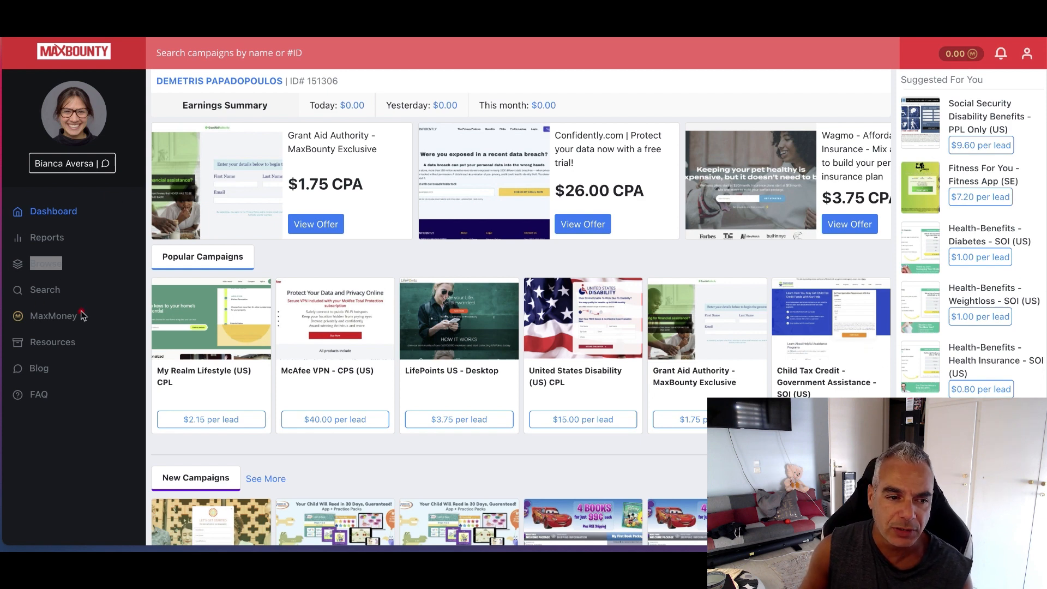
# Search the campaigns for offers in the Health category that are approved to run.
pyautogui.click(57, 266)
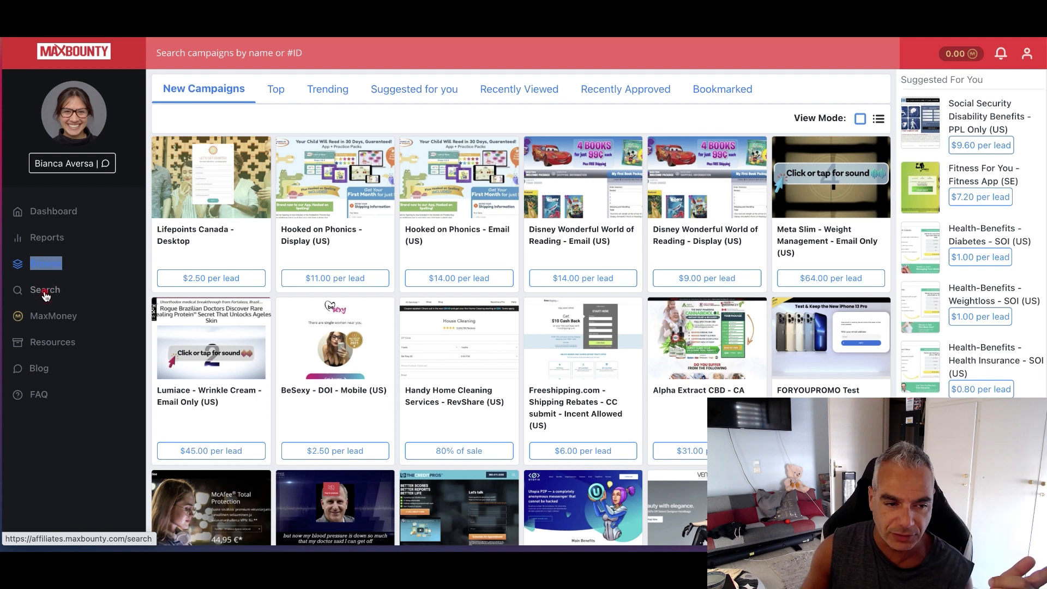
pyautogui.click(46, 289)
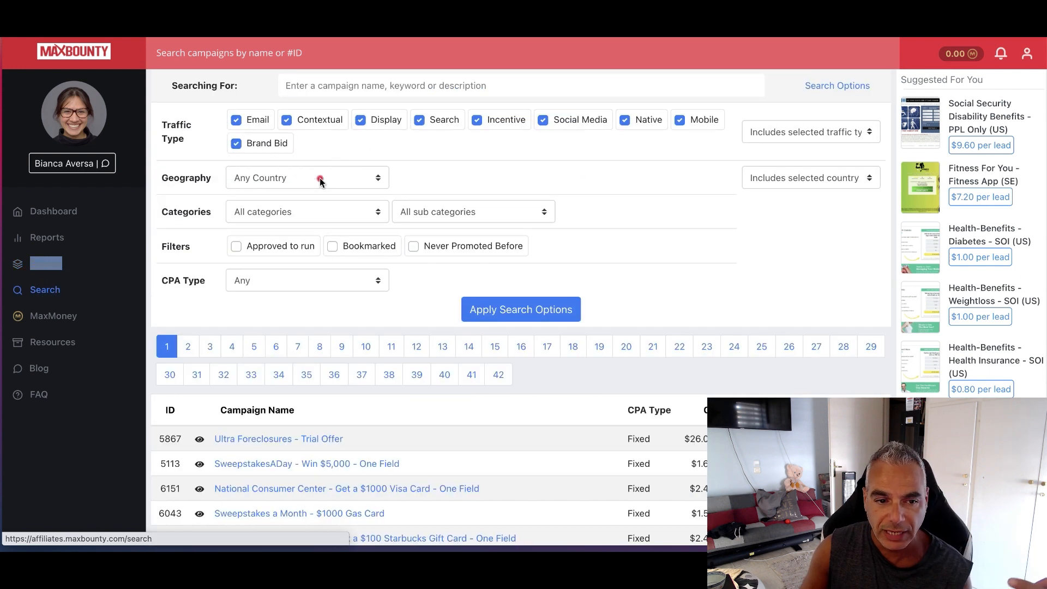
pyautogui.click(238, 246)
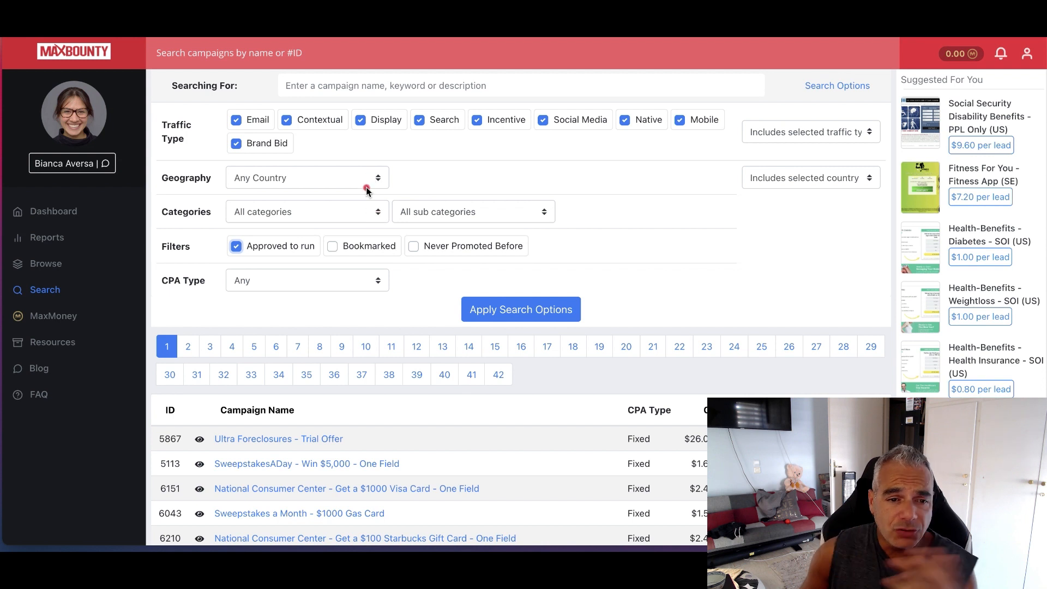
pyautogui.click(375, 208)
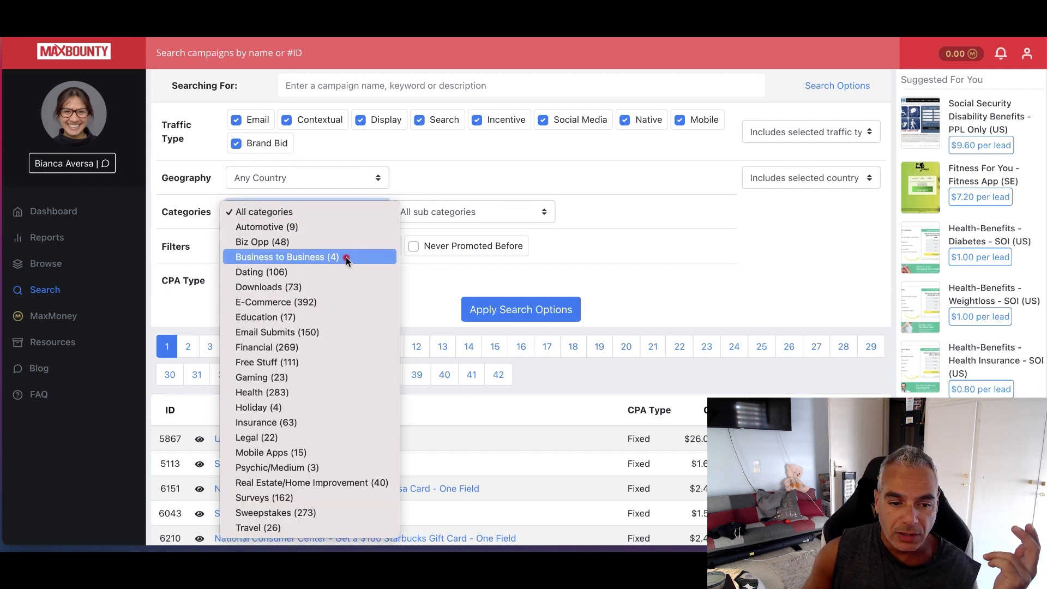
pyautogui.click(268, 393)
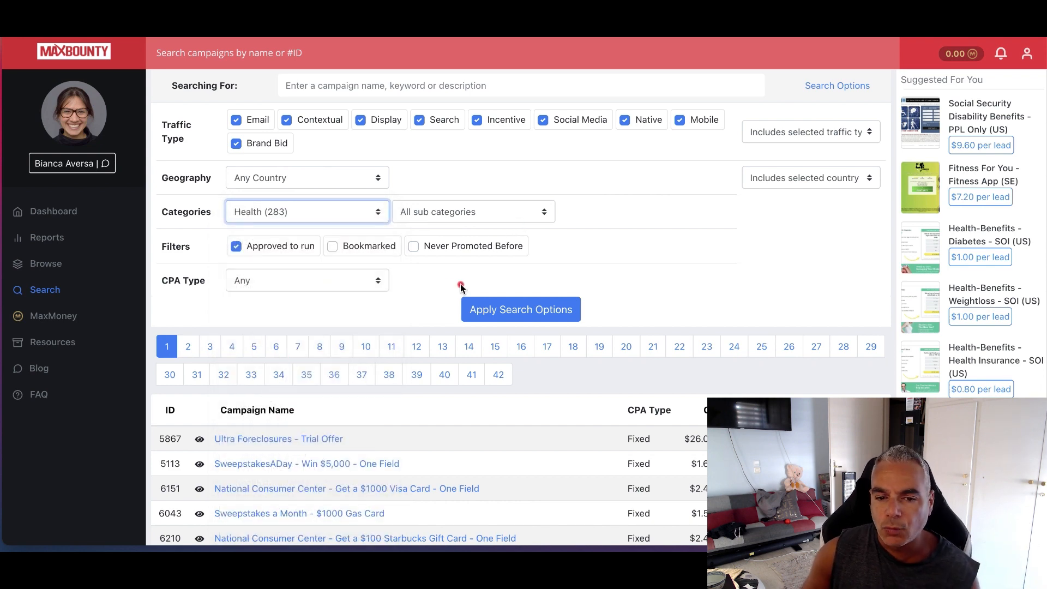
pyautogui.click(508, 311)
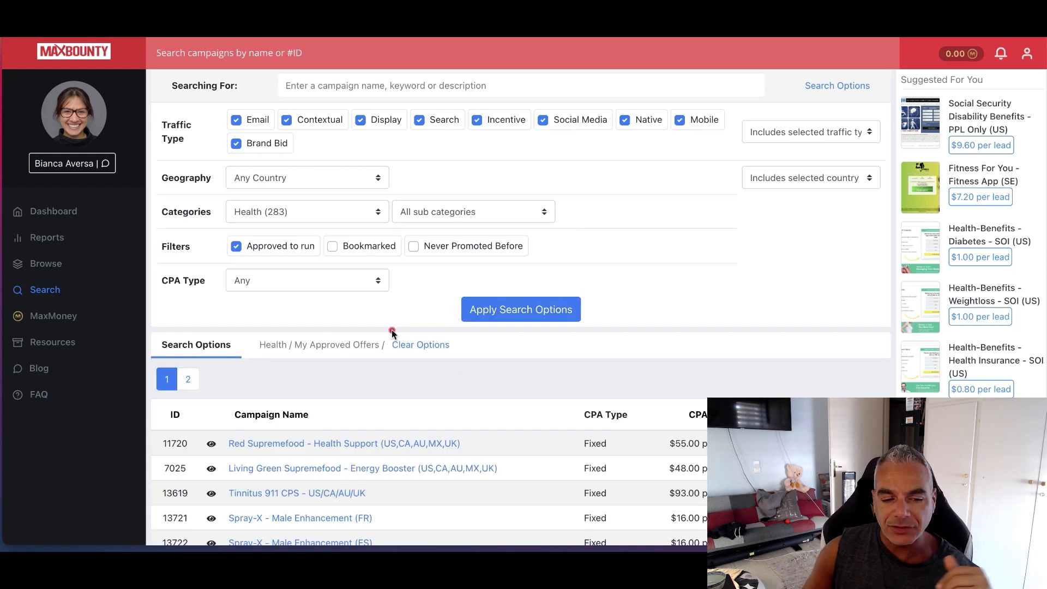
# Sort the found campaigns by CPA rate from highest to lowest and open the Blood Pressure 911 (US,UK,CA,AU,NZ) CPS offer.
pyautogui.scroll(-3, 392, 331)
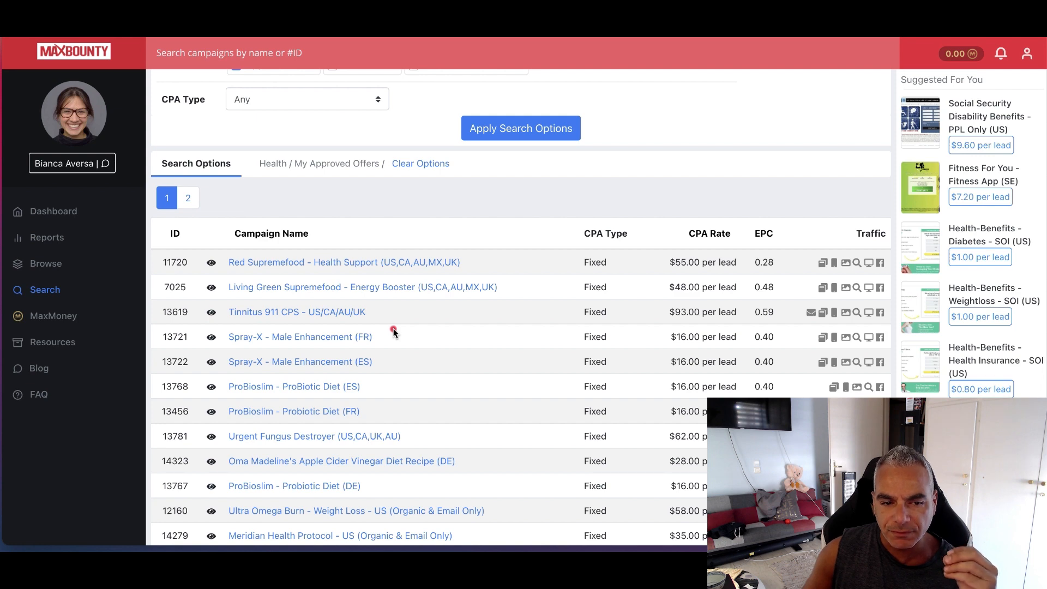
pyautogui.click(712, 234)
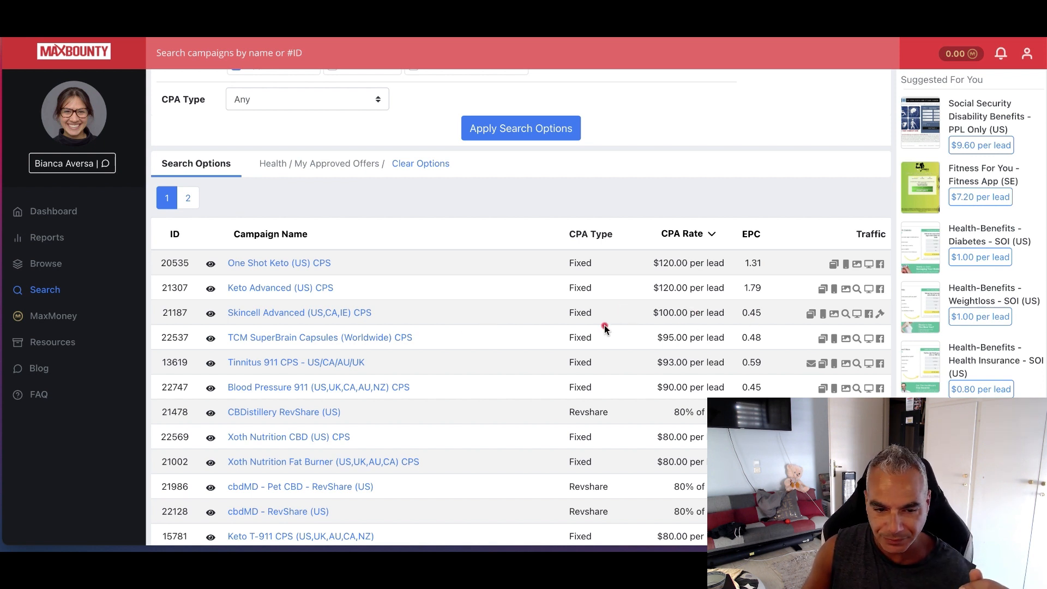
pyautogui.scroll(-1, 604, 327)
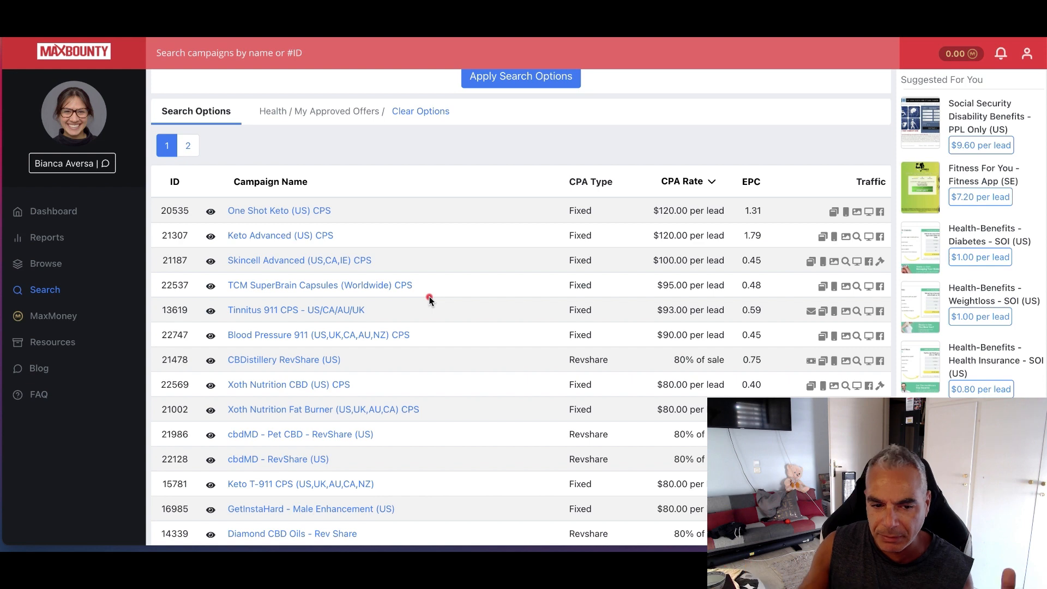
pyautogui.click(377, 339)
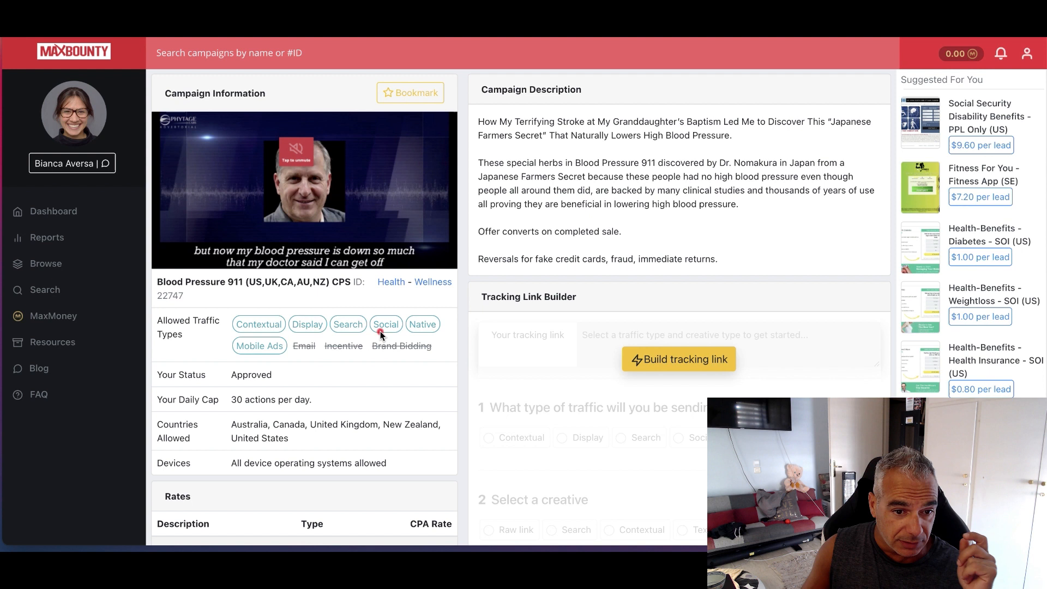
pyautogui.moveTo(382, 334)
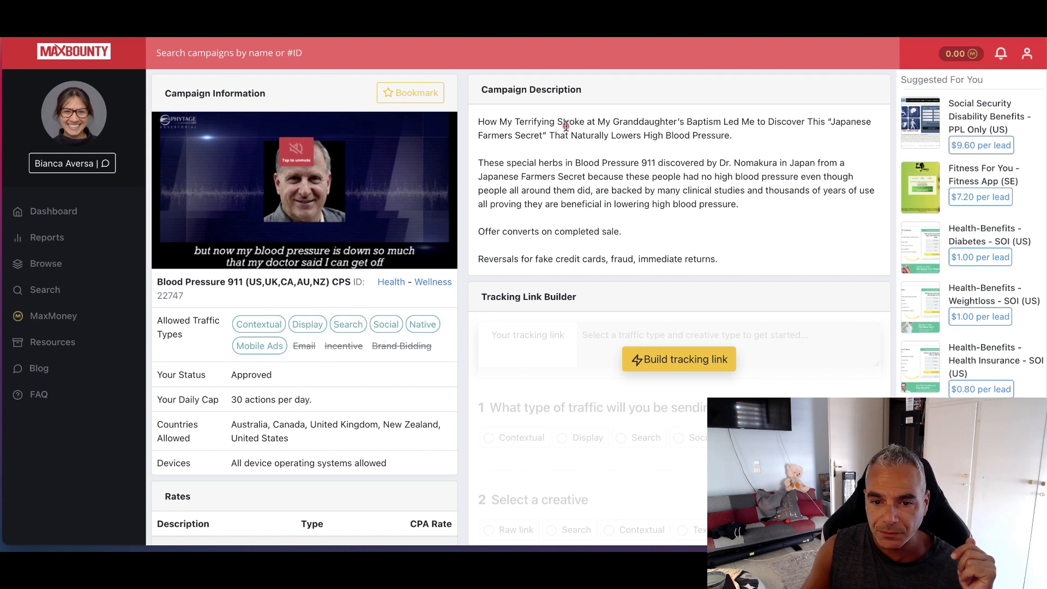
# Activate the tracking link builder and review the offer's allowed traffic types, countries, devices and rates.
pyautogui.click(687, 371)
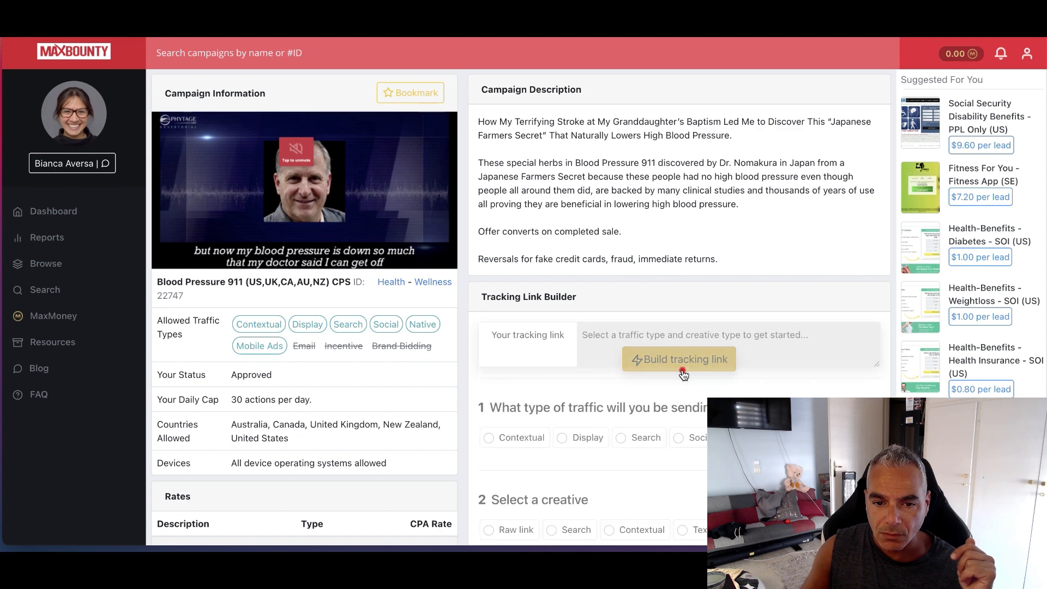
pyautogui.scroll(-1, 472, 303)
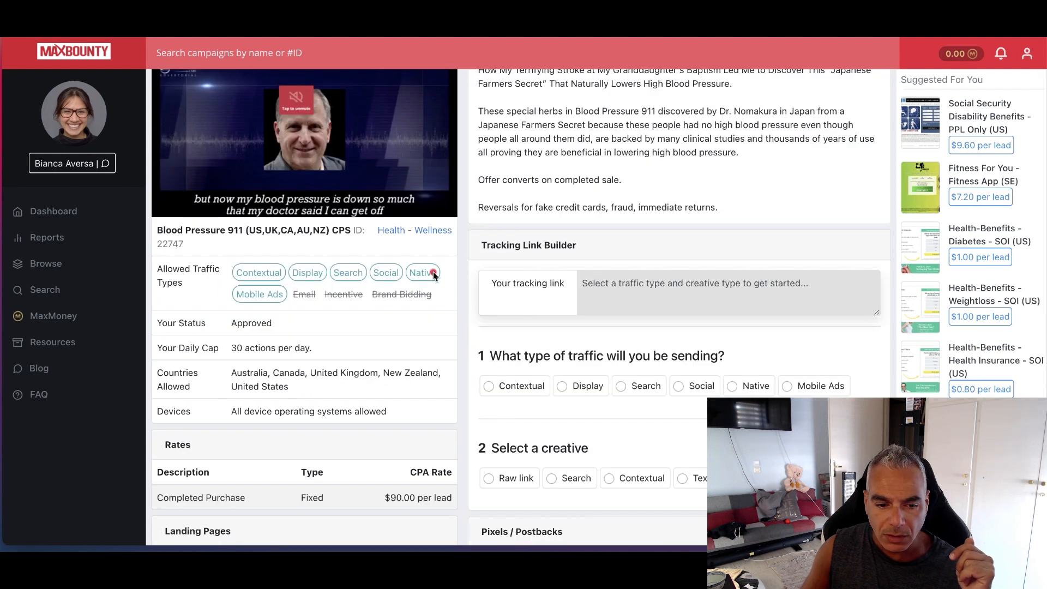
pyautogui.scroll(-1, 424, 372)
pyautogui.scroll(-2, 431, 355)
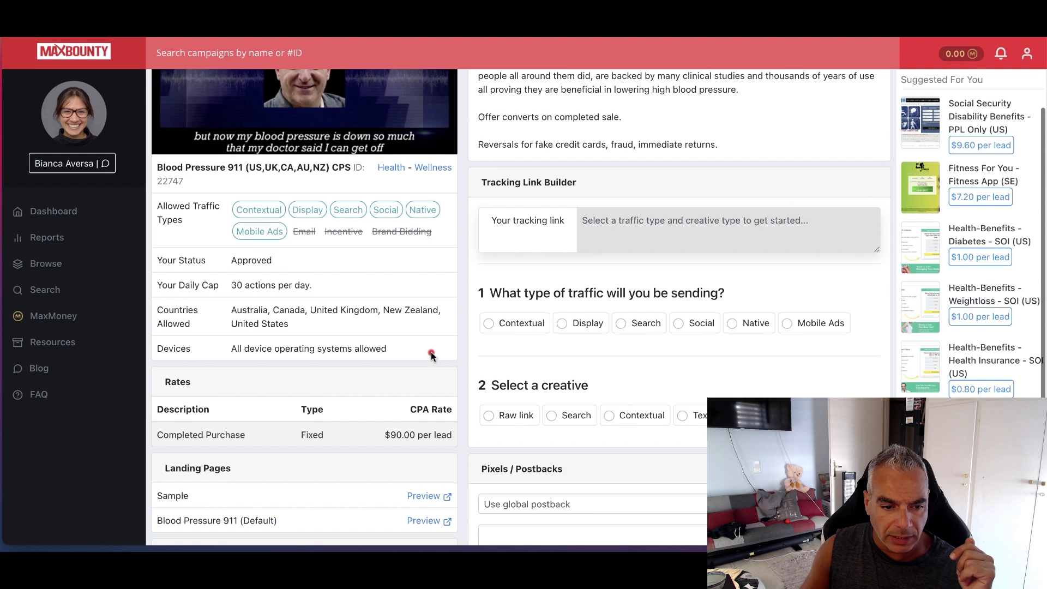
pyautogui.scroll(2, 390, 353)
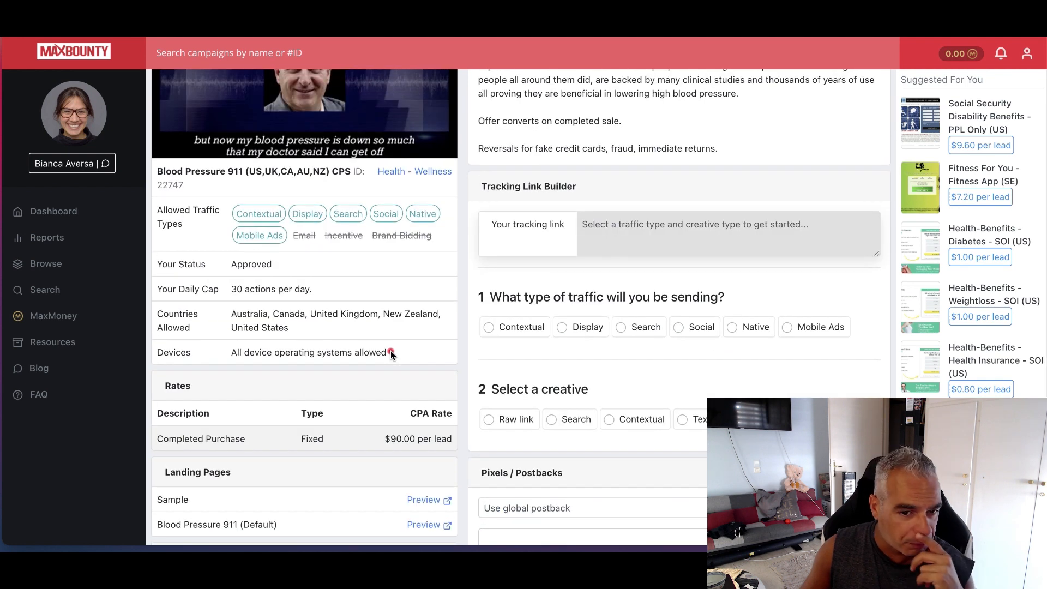
# Preview the default Blood Pressure 911 landing page, dismiss its privacy notice and close the page.
pyautogui.scroll(-2, 391, 351)
pyautogui.click(428, 426)
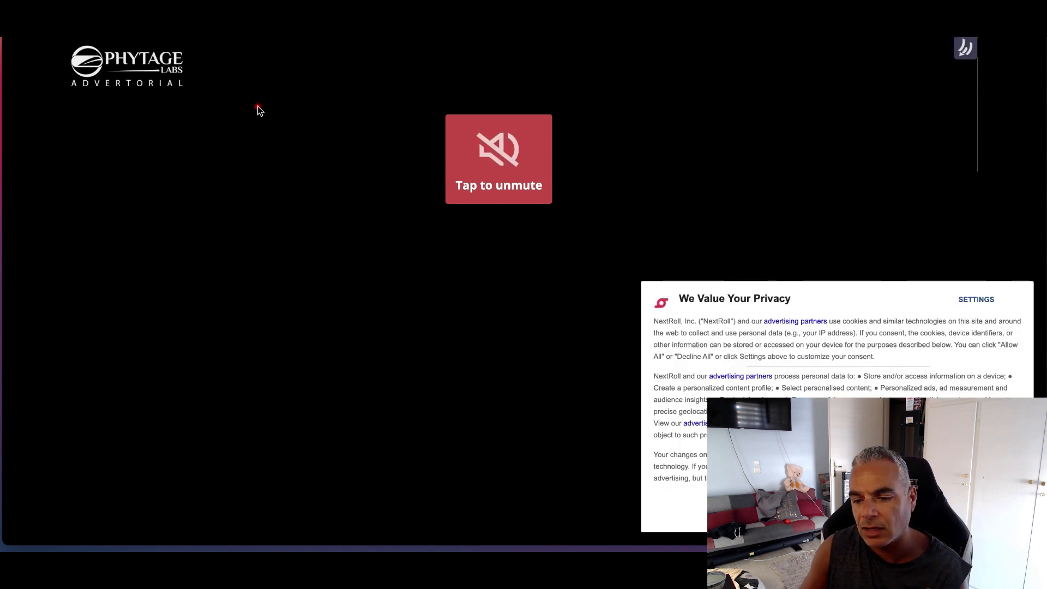
pyautogui.moveTo(236, 544)
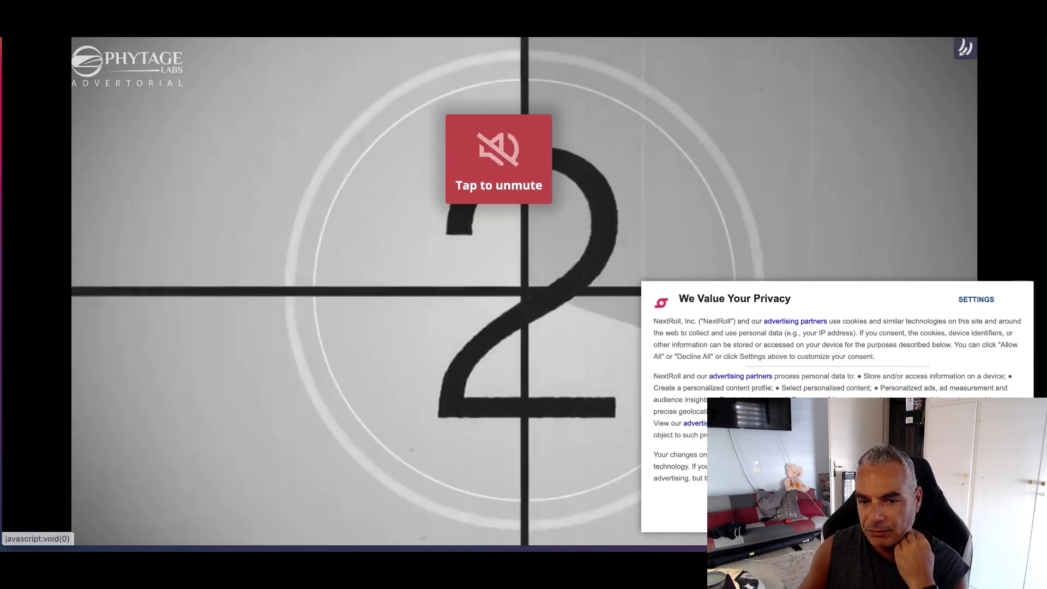
pyautogui.click(889, 510)
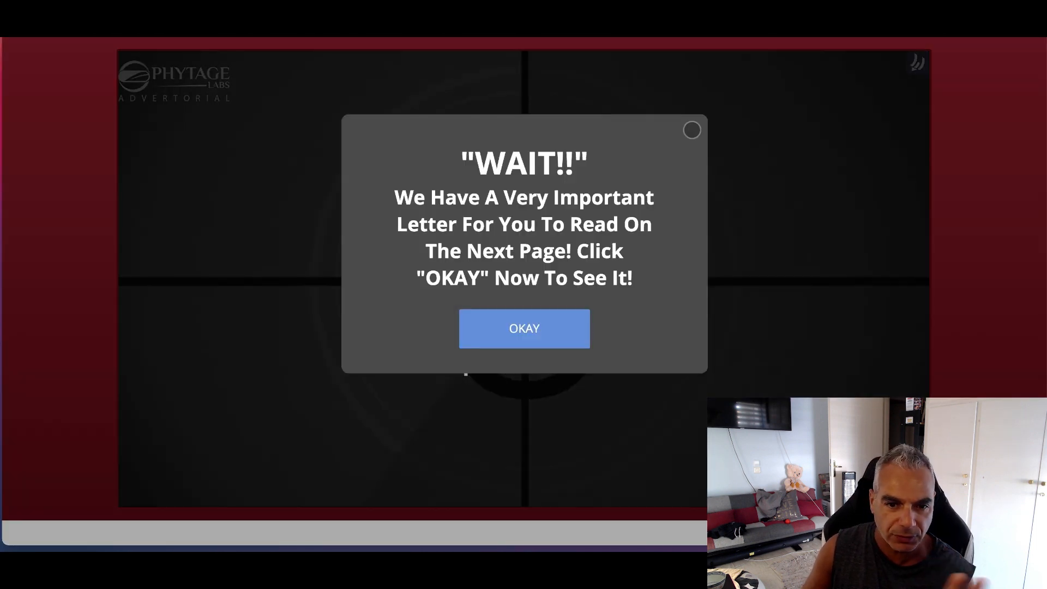
pyautogui.press('super+w')
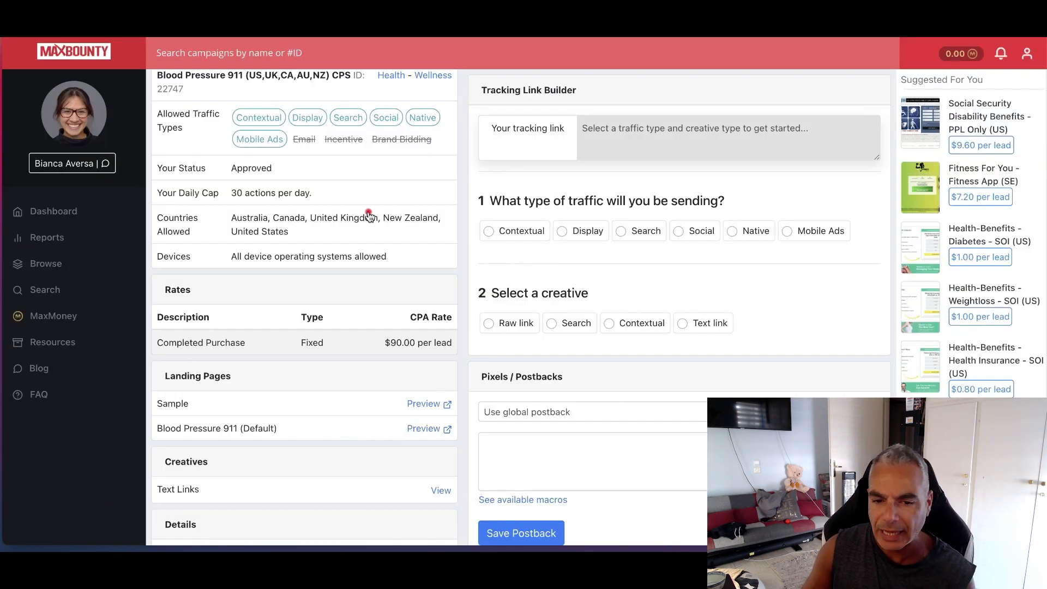
# Check the offer's remaining details and read the campaign description.
pyautogui.scroll(-1, 369, 216)
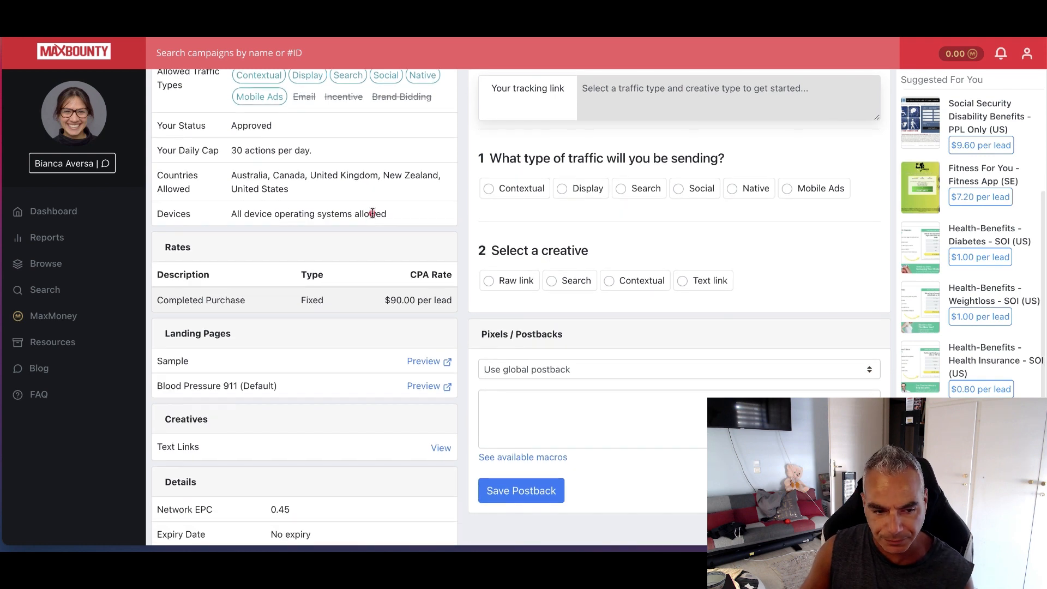
pyautogui.scroll(5, 370, 215)
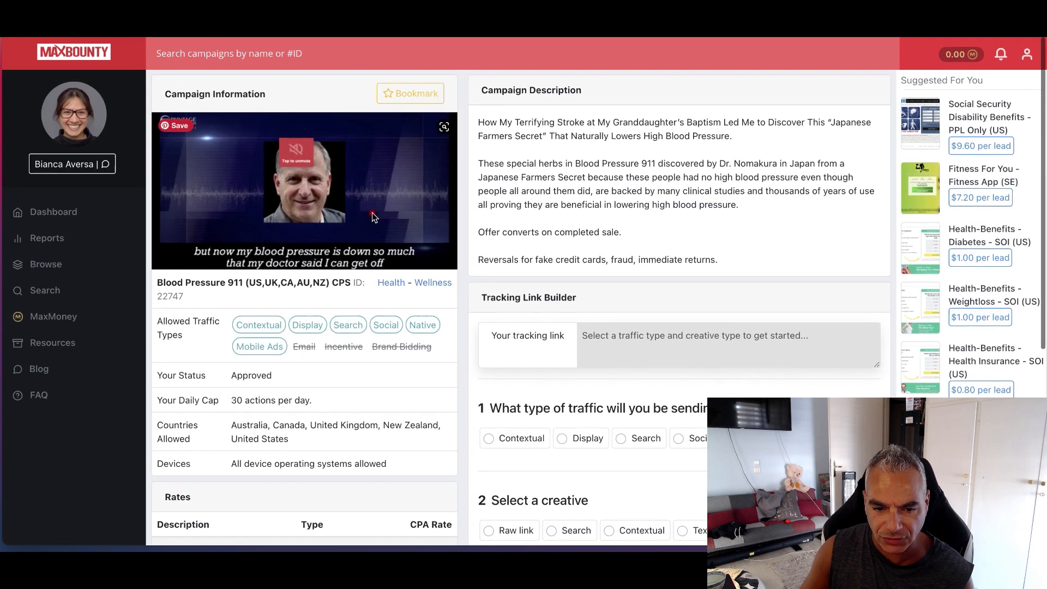
pyautogui.moveTo(521, 136); pyautogui.dragTo(649, 152)
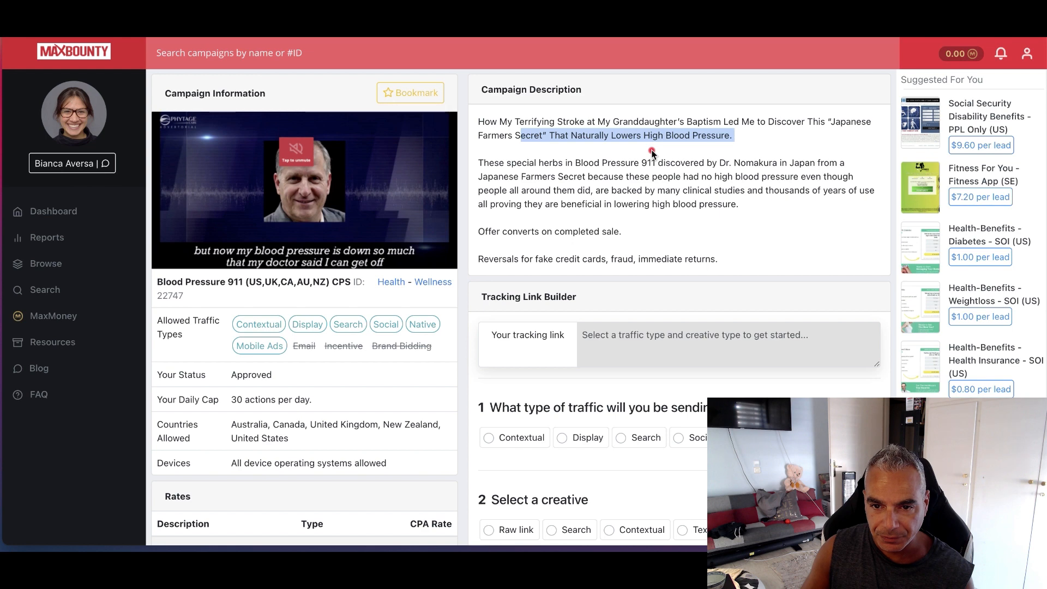
pyautogui.click(638, 149)
# Choose Search as both the traffic type and the creative for the Blood Pressure 911 tracking link.
pyautogui.scroll(-1, 579, 267)
pyautogui.click(489, 389)
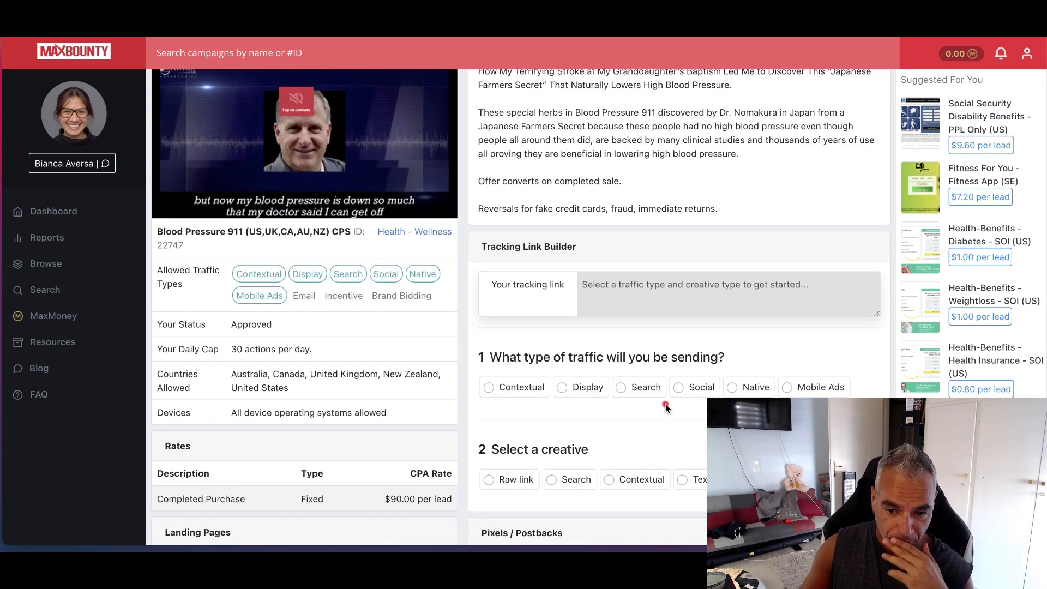
pyautogui.click(620, 389)
pyautogui.scroll(-2, 605, 398)
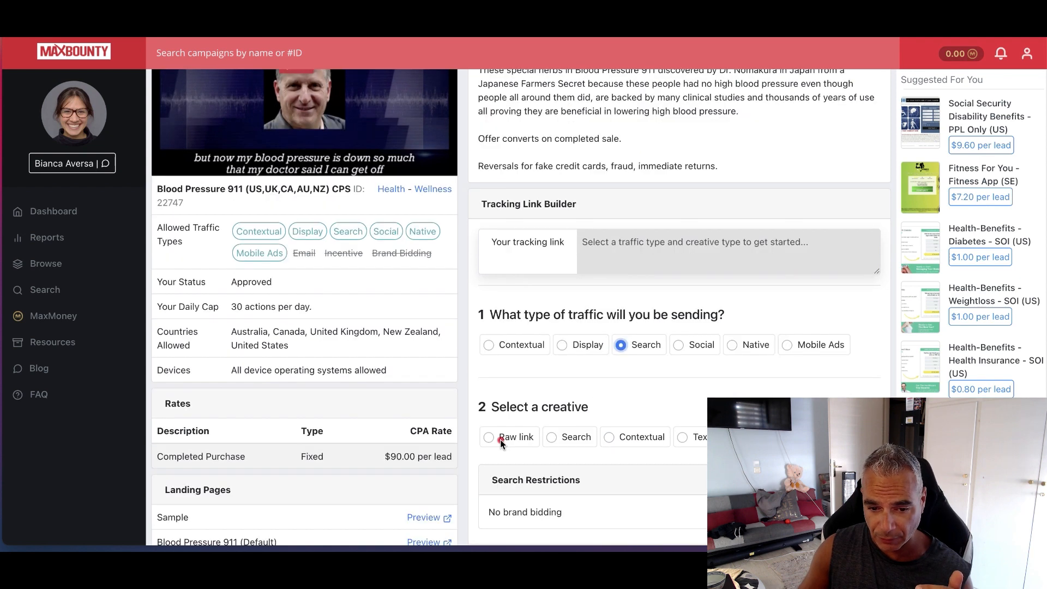
pyautogui.click(552, 388)
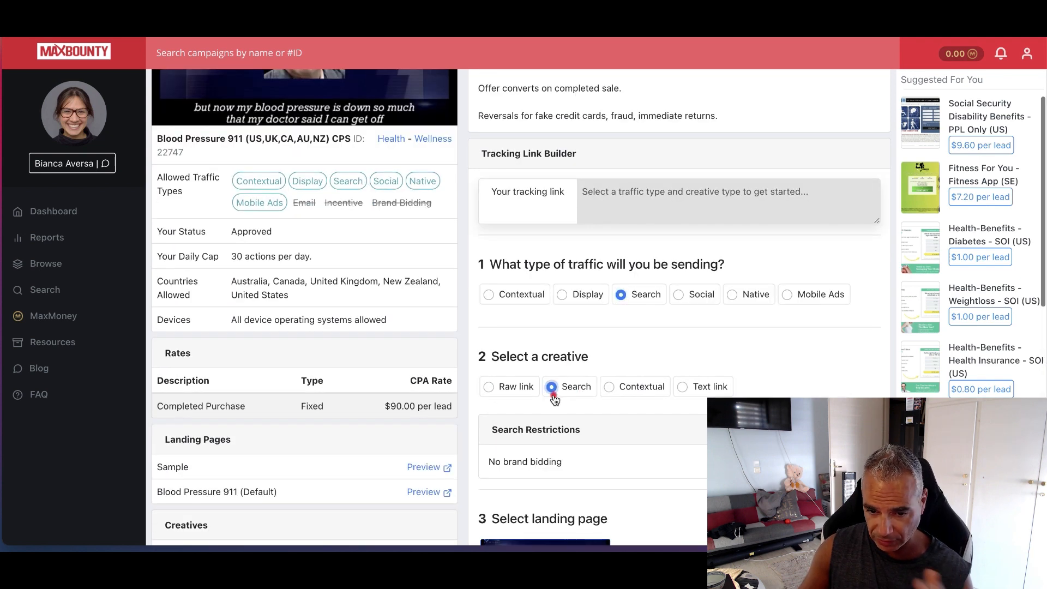
# Set Sub ID 1 of the tracking link to bingads and copy the generated link.
pyautogui.scroll(-1, 553, 396)
pyautogui.scroll(-5, 547, 269)
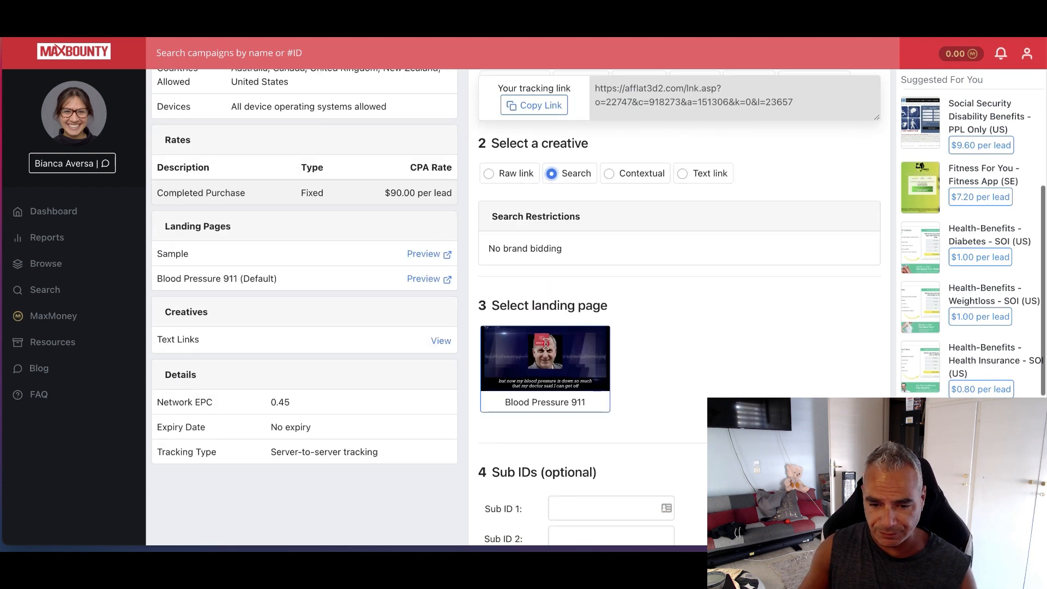
pyautogui.scroll(-1, 562, 357)
pyautogui.click(606, 326)
pyautogui.write('bingads')
pyautogui.scroll(-3, 610, 366)
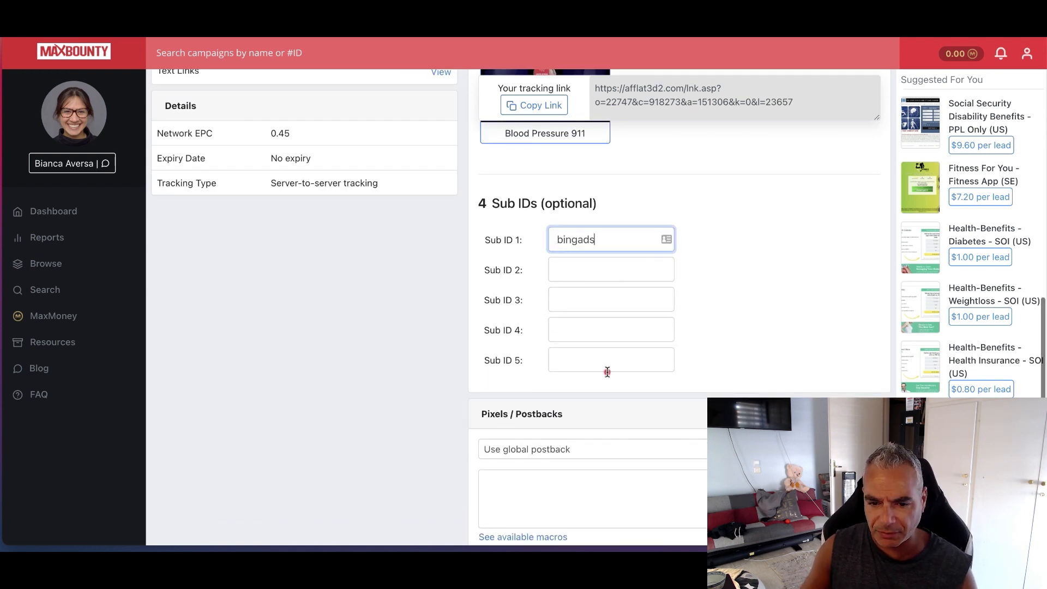
pyautogui.scroll(-1, 607, 381)
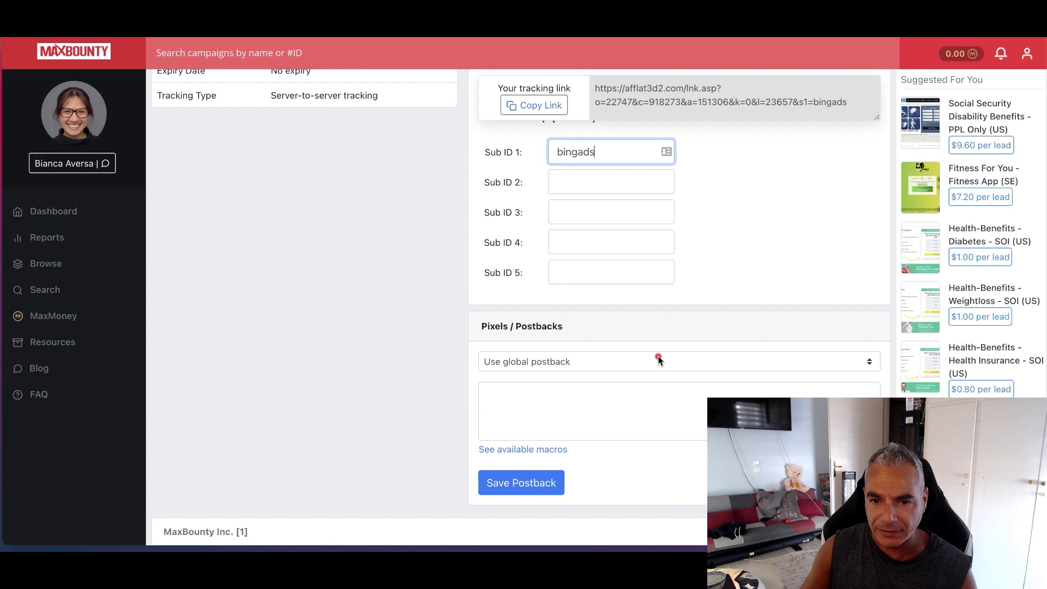
pyautogui.scroll(12, 644, 343)
pyautogui.click(551, 325)
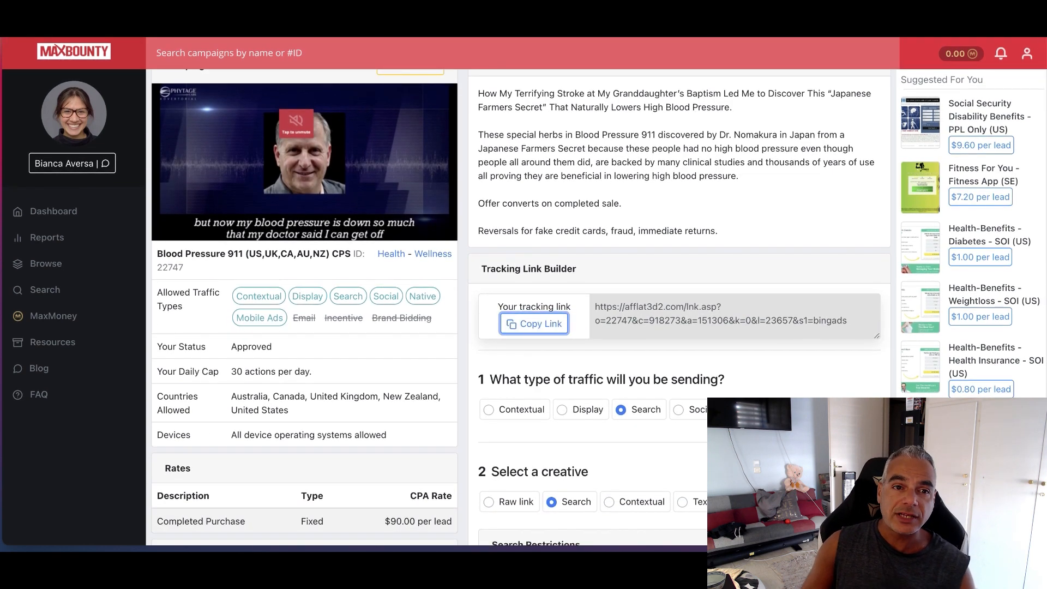
# Switch to Bing Bang Profits and start adding a link whose tracking address ends in bloodpressure.
pyautogui.hotkey('ctrl', 'Tab')
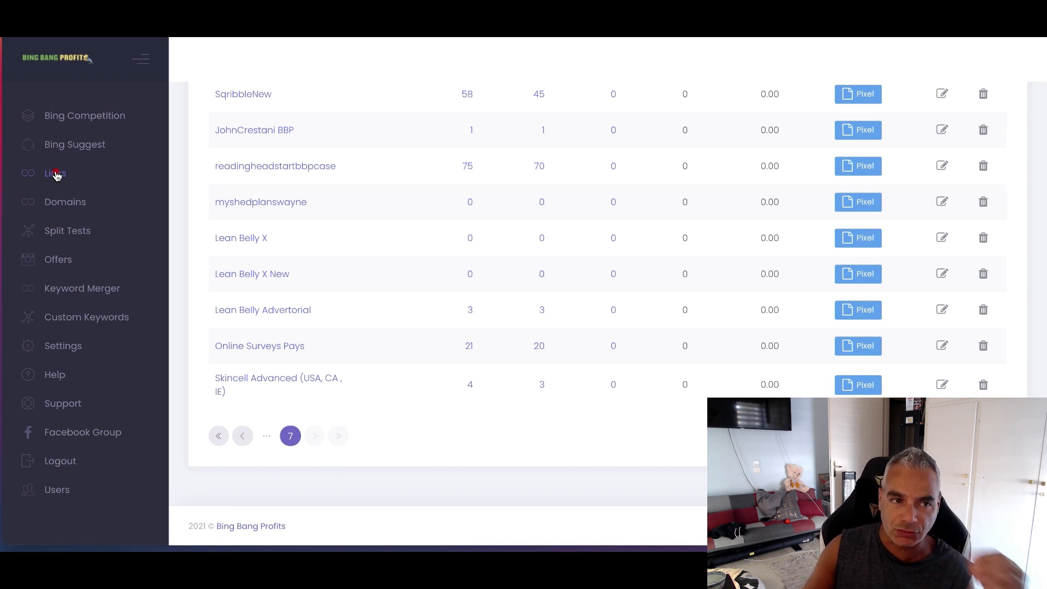
pyautogui.click(232, 187)
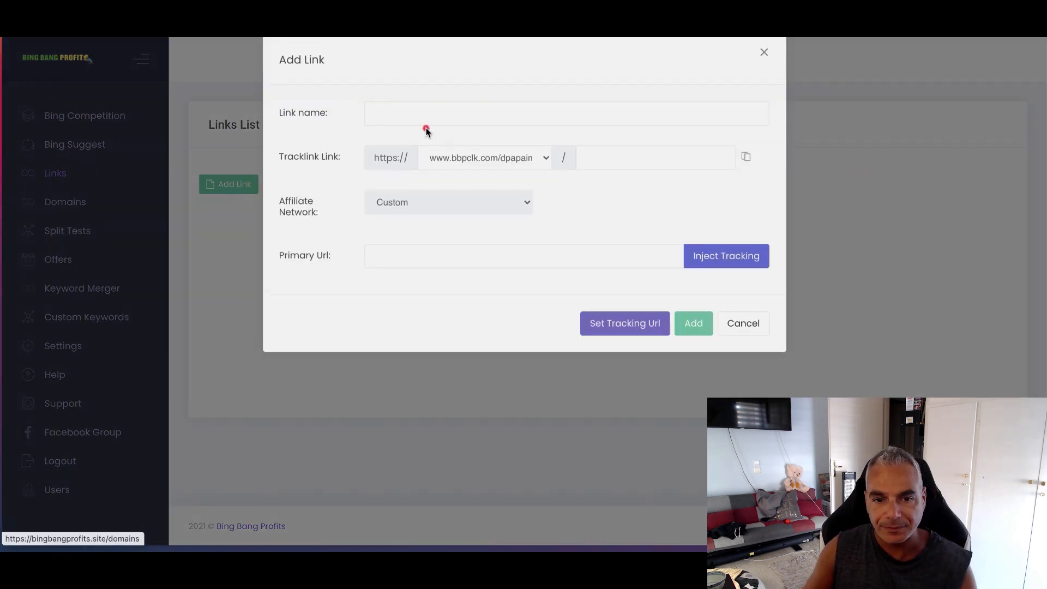
pyautogui.click(680, 162)
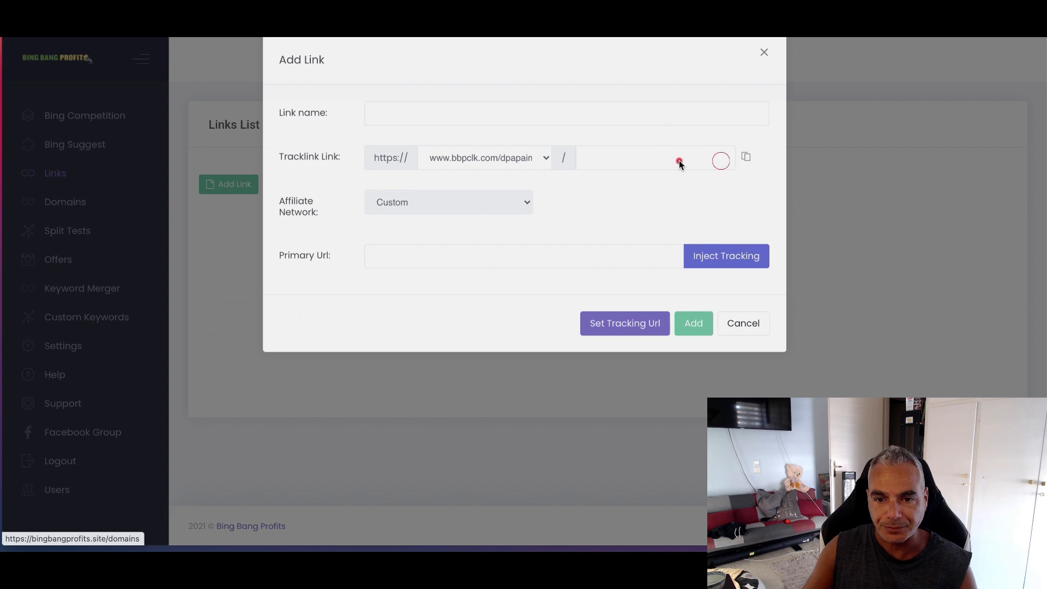
pyautogui.click(671, 165)
pyautogui.write('bloodpressure')
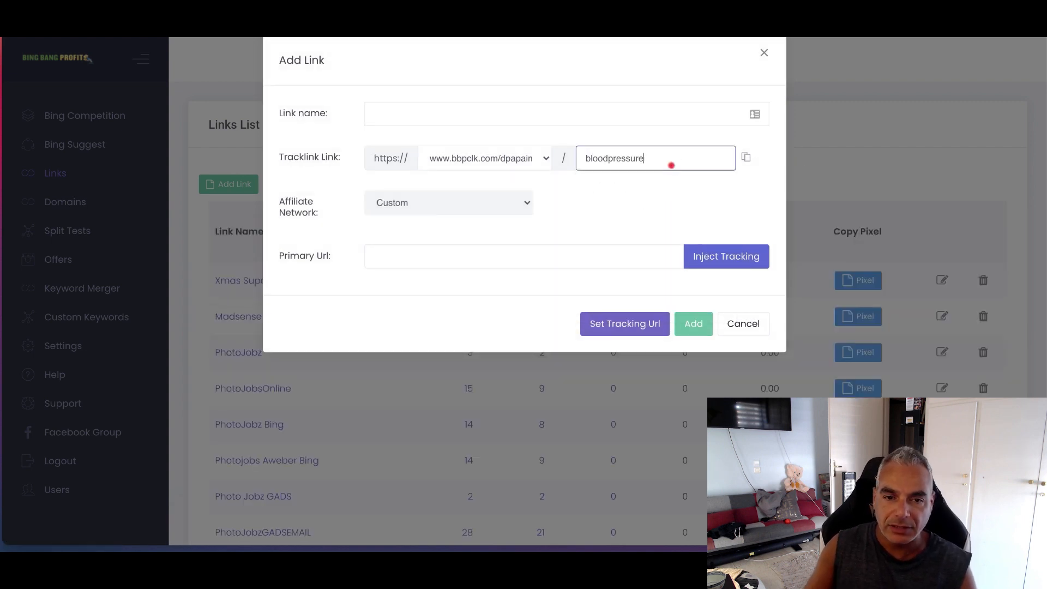
# Name the new link "Blood Pressure (Maxbounty" and set its affiliate network to MaxBounty.
pyautogui.click(390, 115)
pyautogui.write('Bklop')
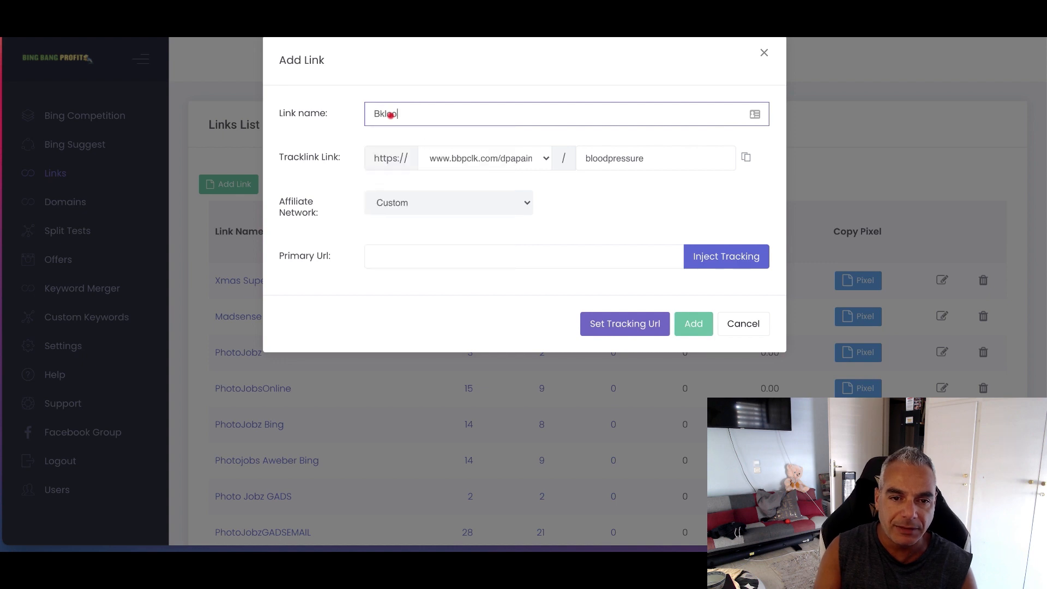
pyautogui.write('lood Pressure (Max')
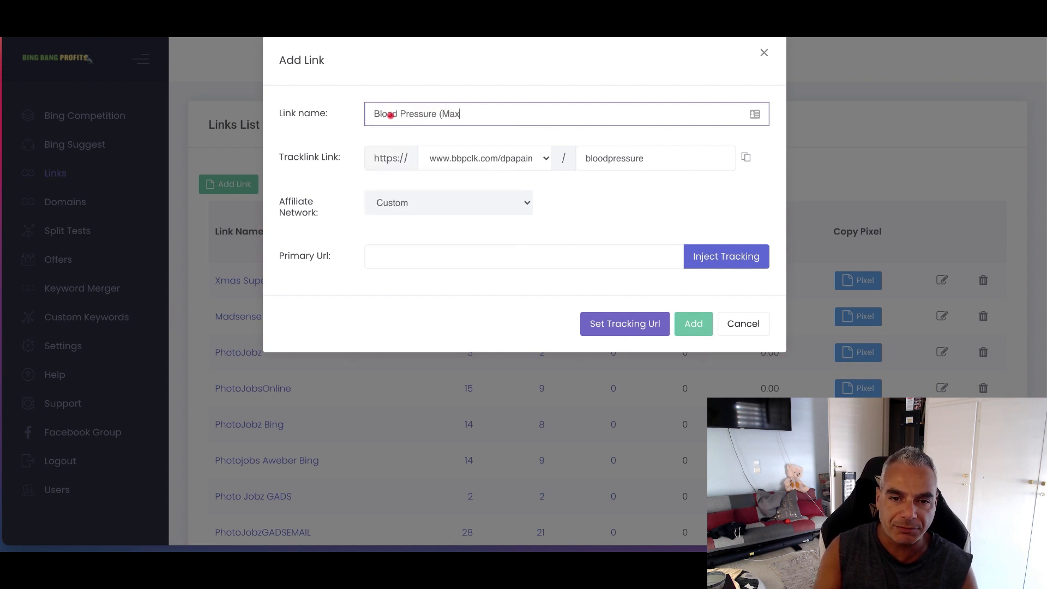
pyautogui.write('bounty')
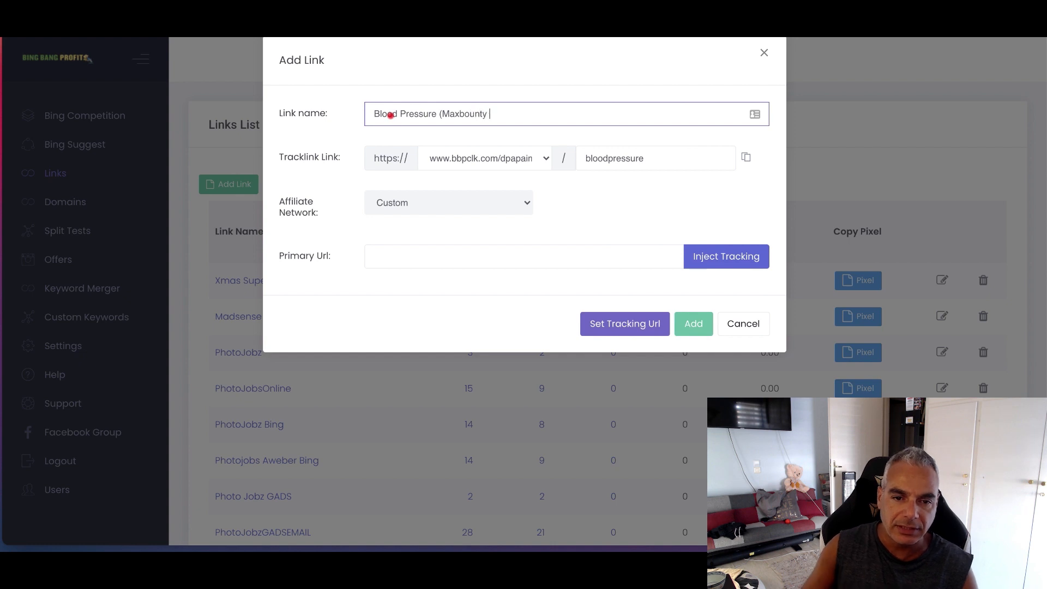
pyautogui.click(404, 201)
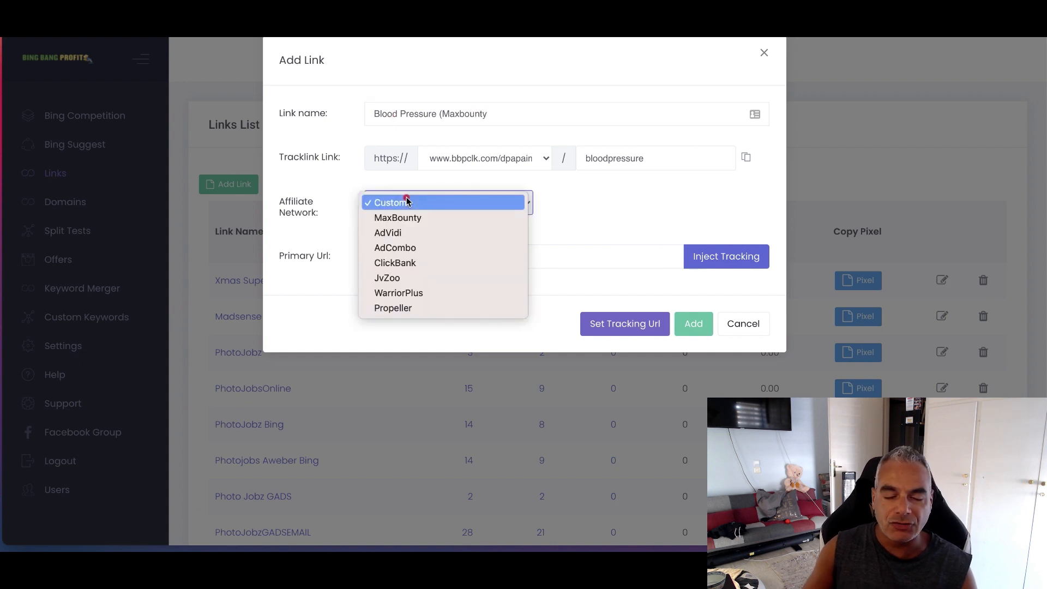
pyautogui.click(433, 217)
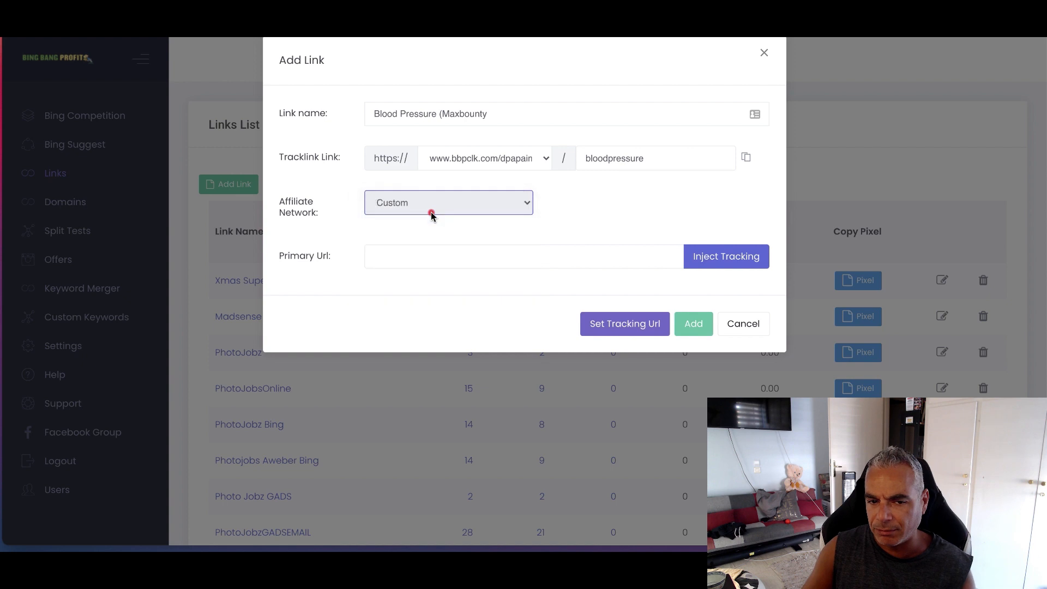
# Paste the copied MaxBounty link as the primary URL, inject tracking into it, and add the link.
pyautogui.click(575, 255)
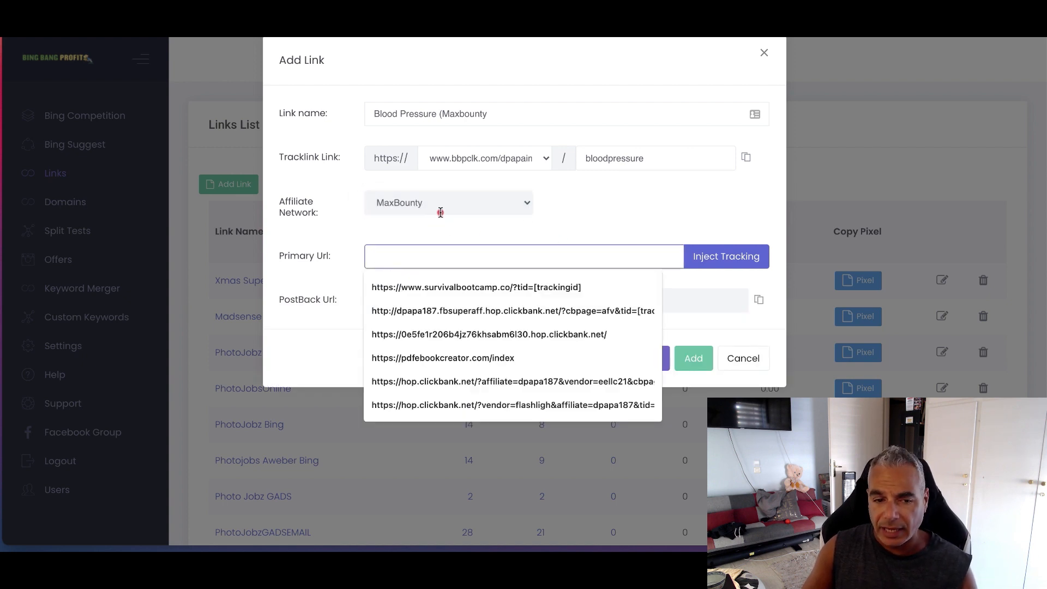
pyautogui.hotkey('ctrl', 'v')
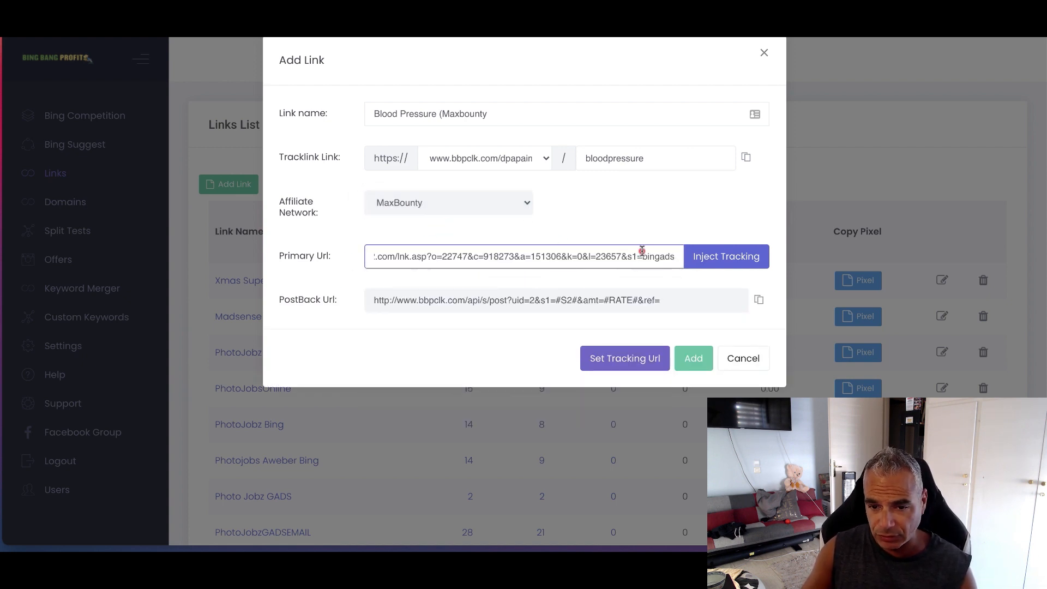
pyautogui.moveTo(661, 257); pyautogui.dragTo(349, 260)
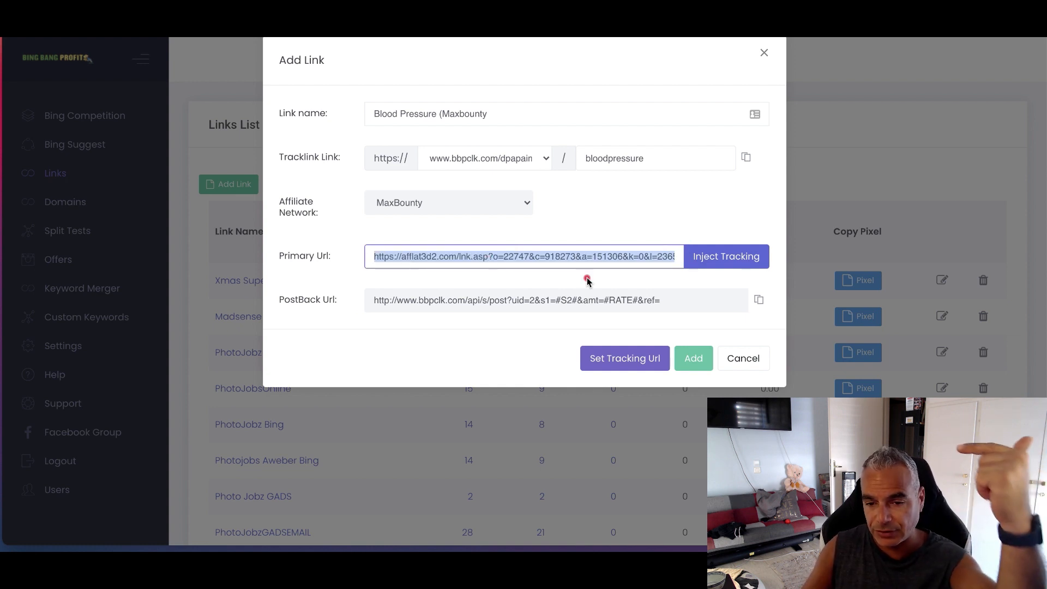
pyautogui.click(721, 264)
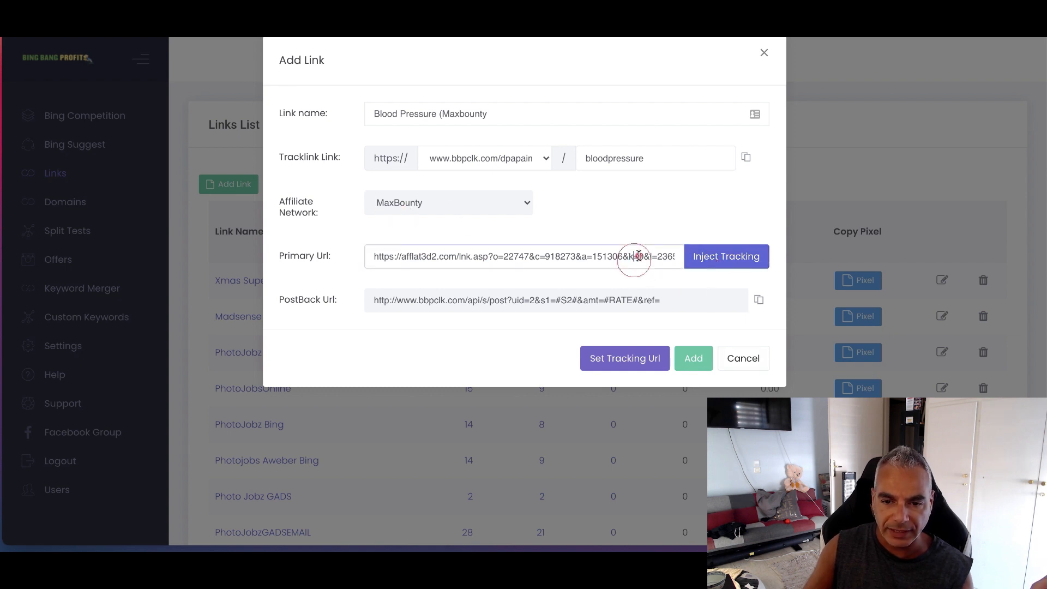
pyautogui.moveTo(633, 257); pyautogui.dragTo(778, 266)
pyautogui.click(693, 359)
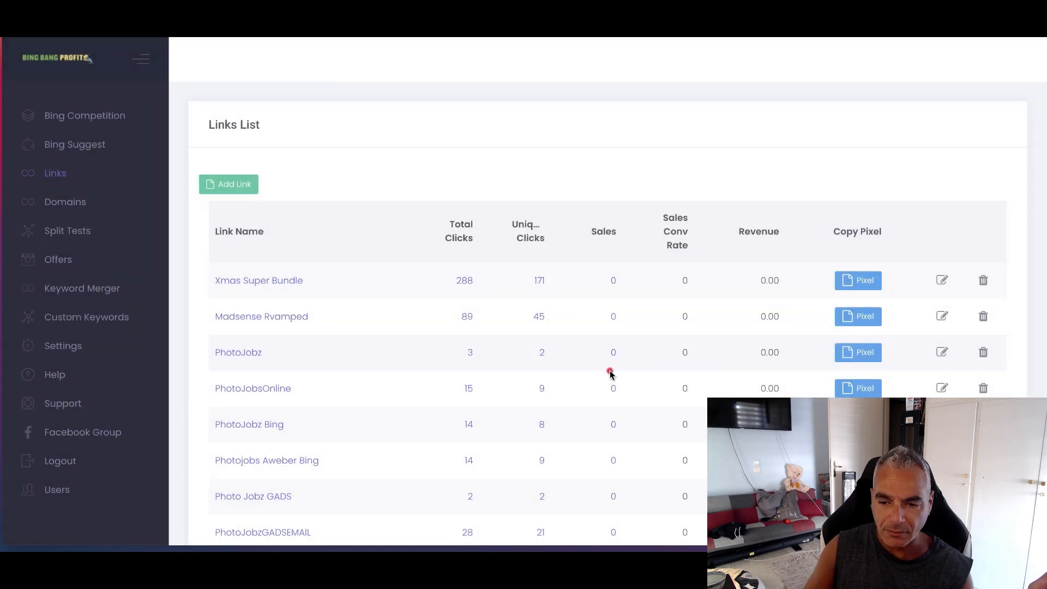
# Find the new Blood Pressure link in the links list and review its saved settings without changing them.
pyautogui.scroll(-15, 577, 375)
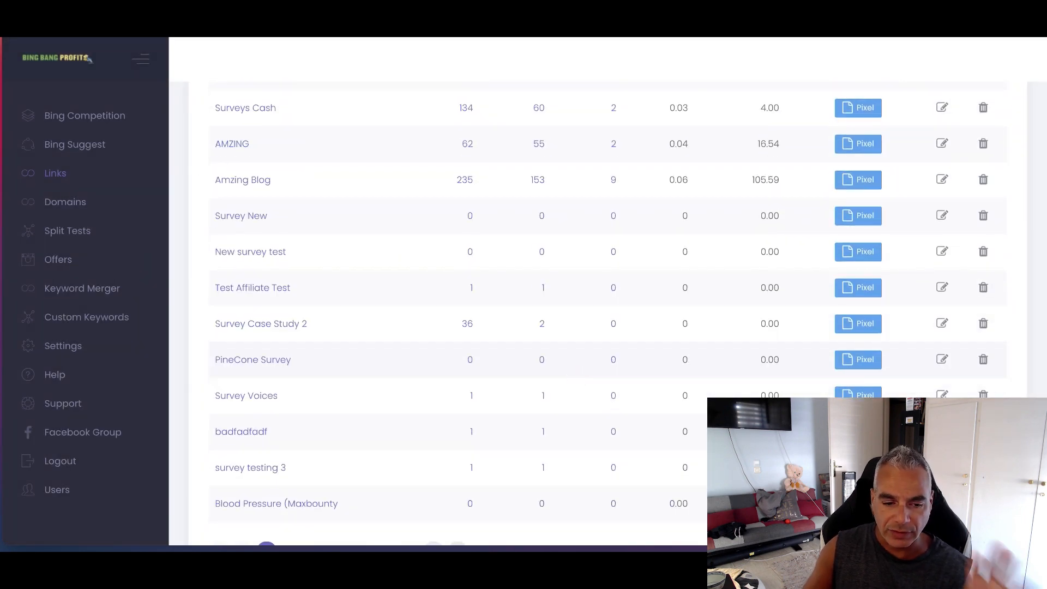
pyautogui.scroll(-3, 940, 362)
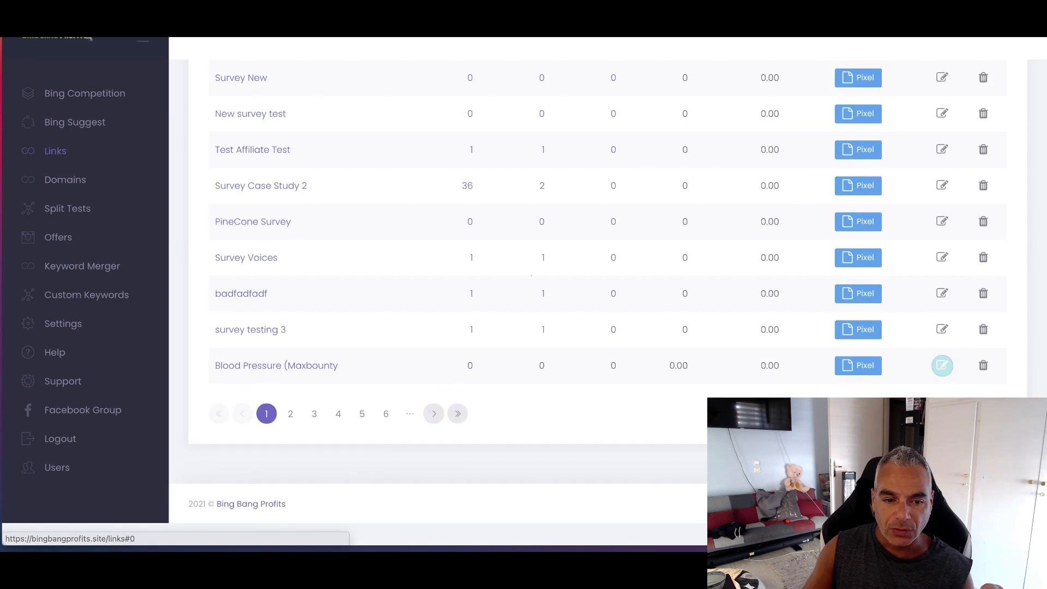
pyautogui.click(942, 387)
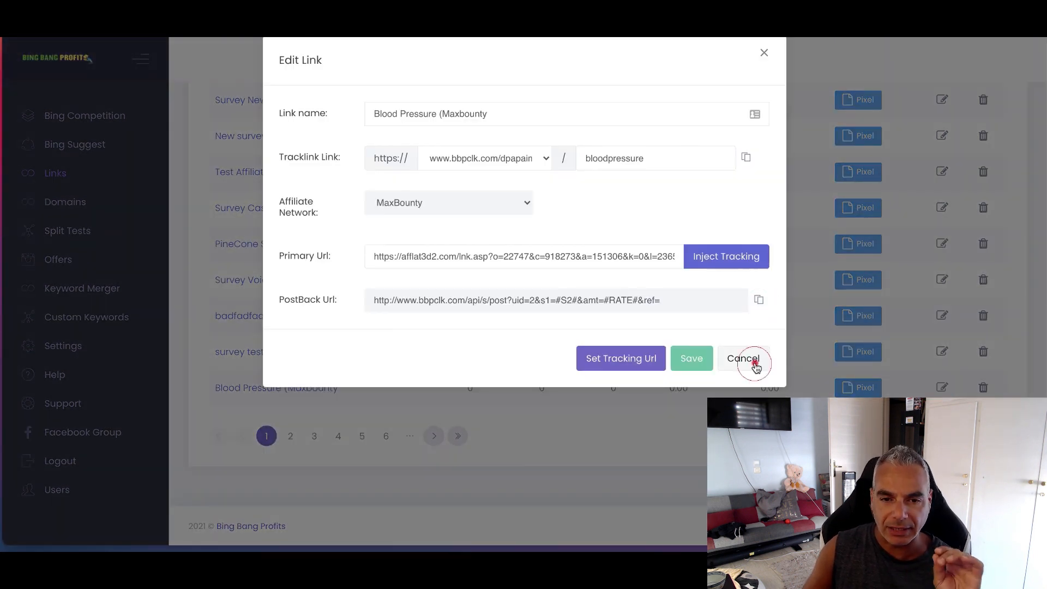
pyautogui.click(755, 366)
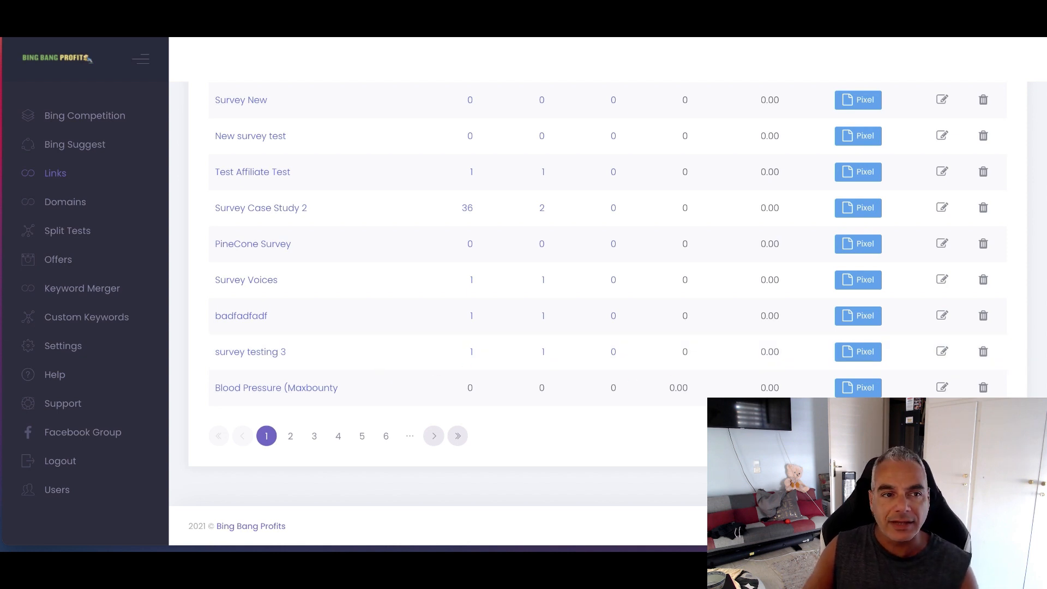
# Switch to Microsoft Advertising in a new browser tab by looking up bingads.
pyautogui.press('super+t')
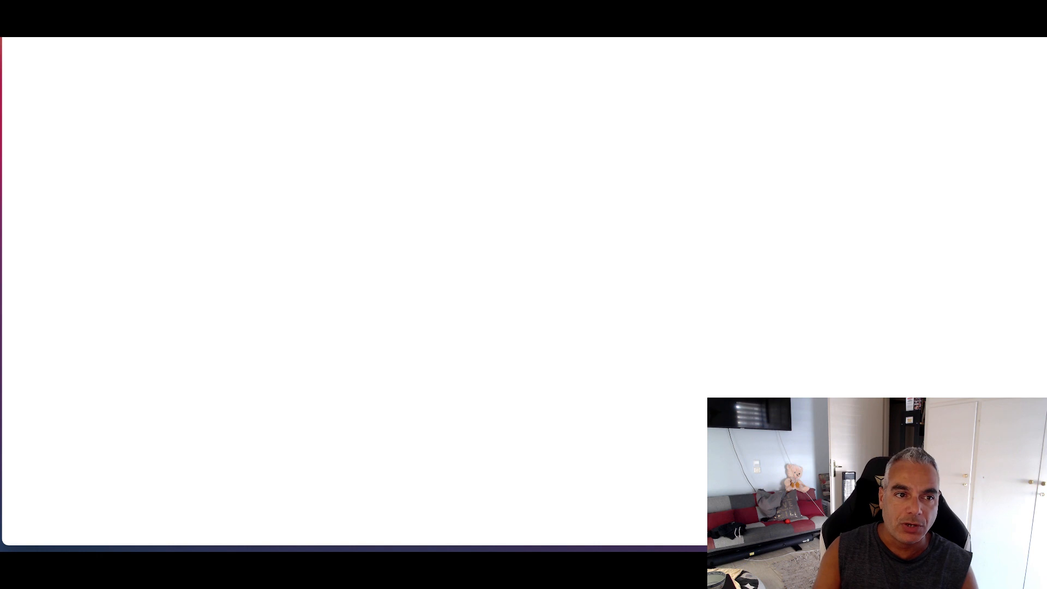
pyautogui.write('bingads')
pyautogui.press('Return')
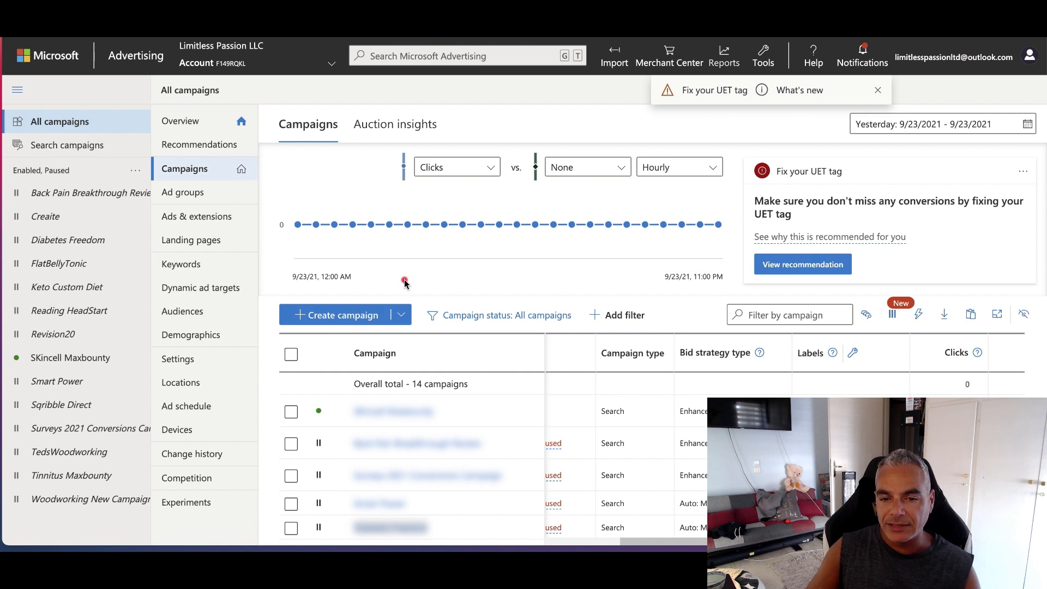
# Create a new campaign with the goal Visits to my website and Search ads as the ad type.
pyautogui.click(344, 316)
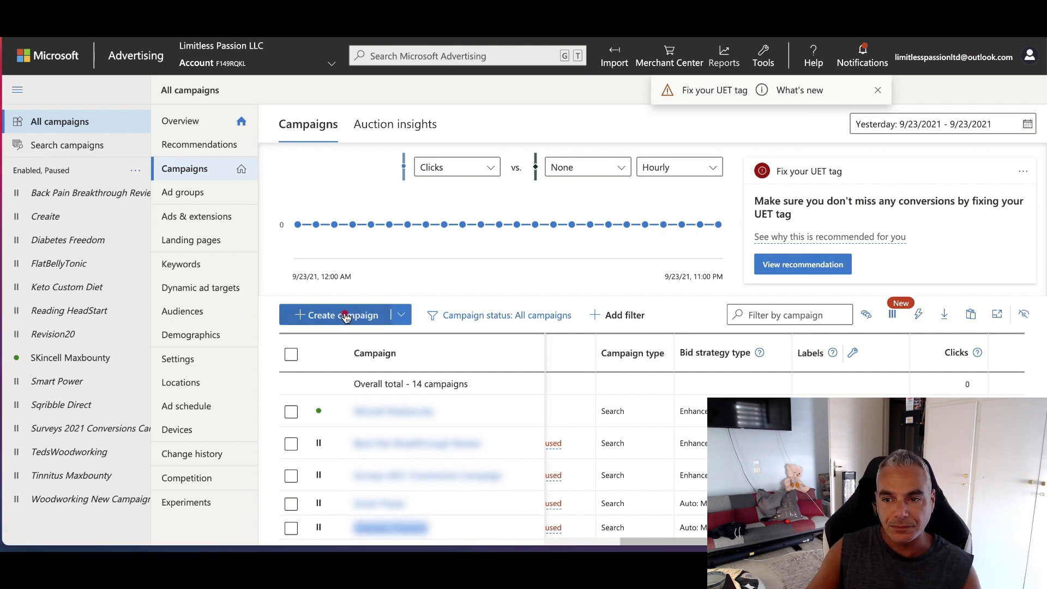
pyautogui.click(345, 316)
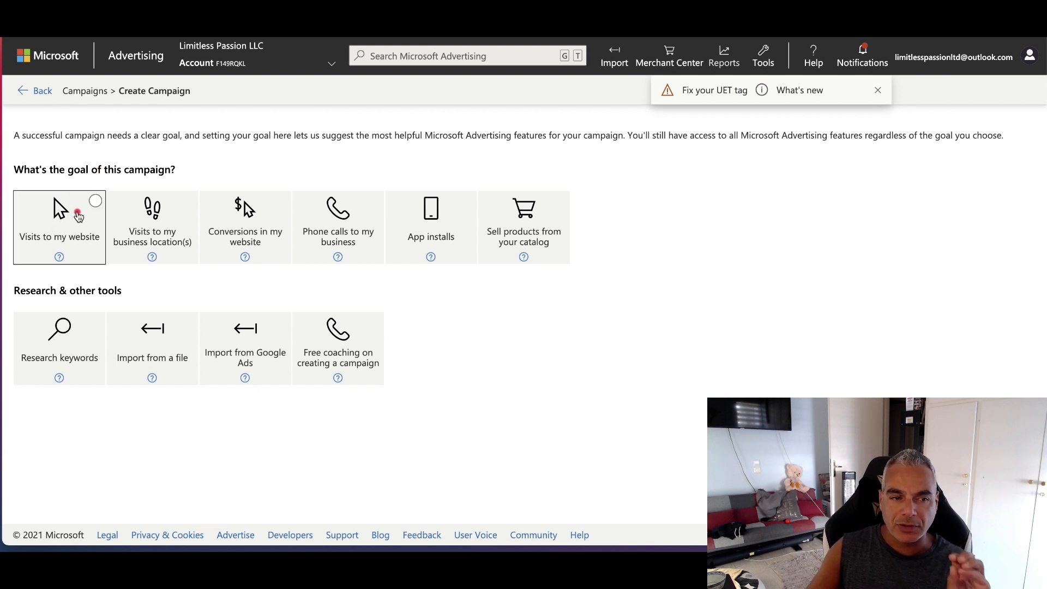
pyautogui.click(77, 212)
pyautogui.click(643, 240)
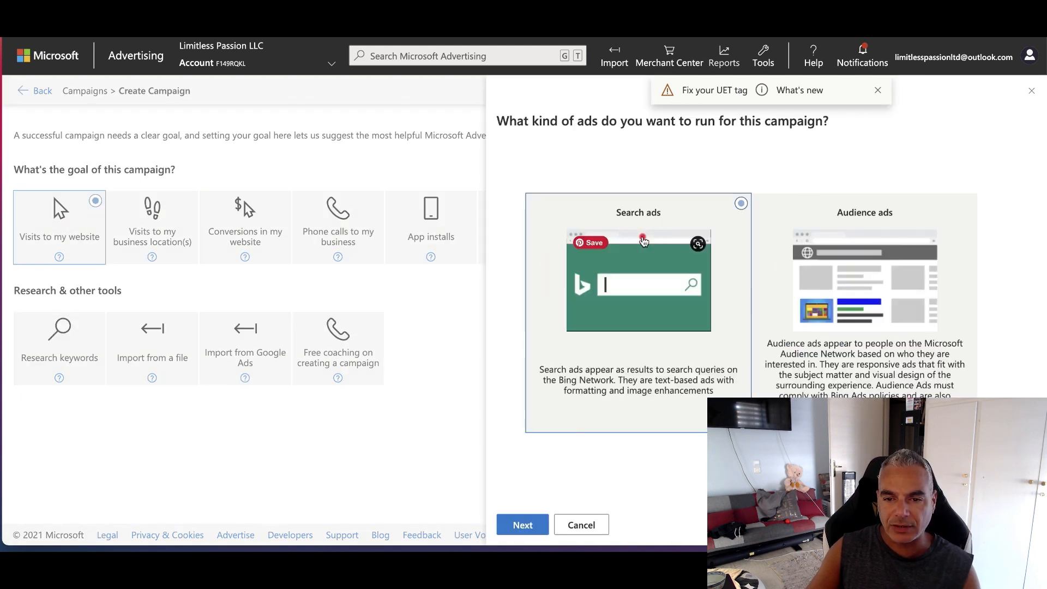
pyautogui.click(523, 525)
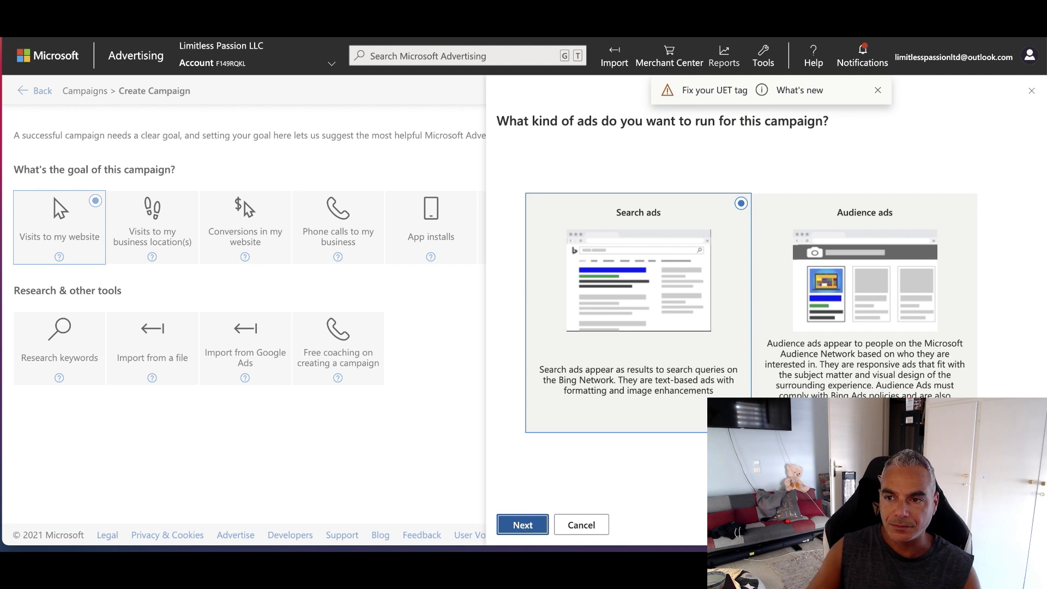
# Name the campaign Blood Pressure and set its individual budget to 50 USD per day.
pyautogui.click(307, 206)
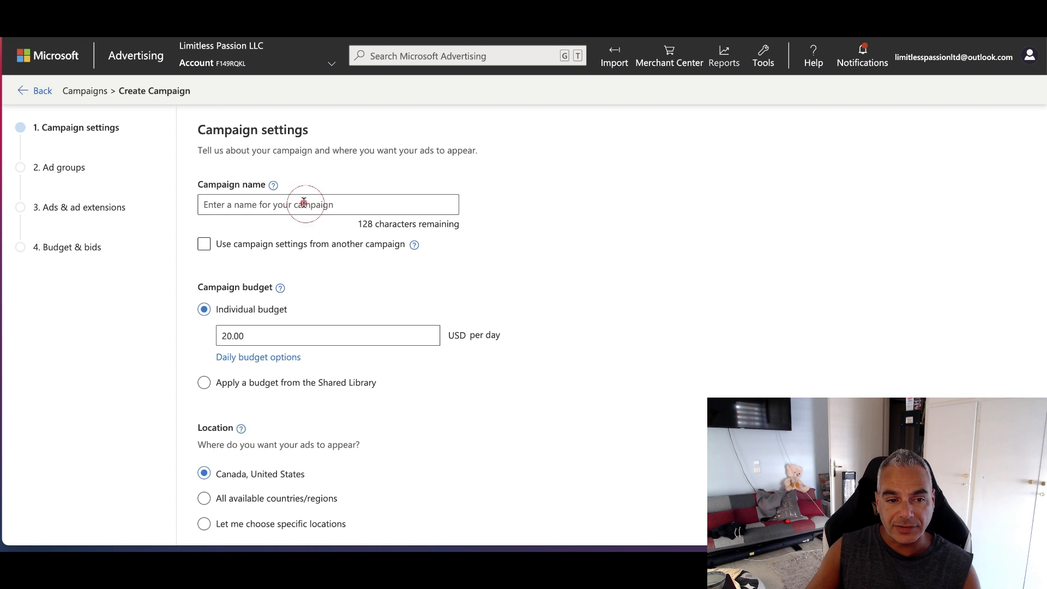
pyautogui.write('Blood Pressure')
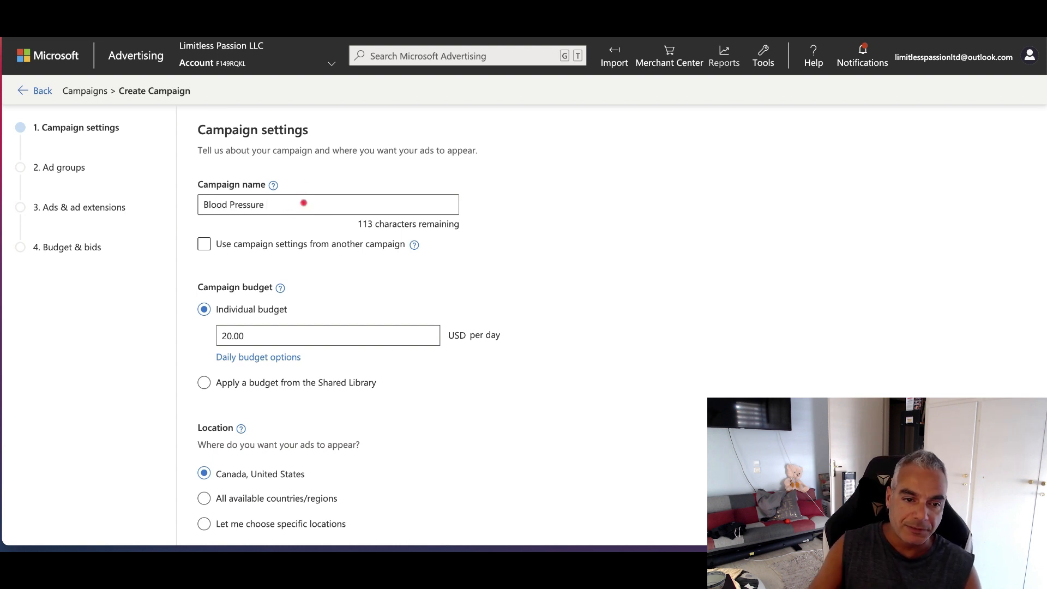
pyautogui.scroll(-1, 304, 334)
pyautogui.click(257, 286)
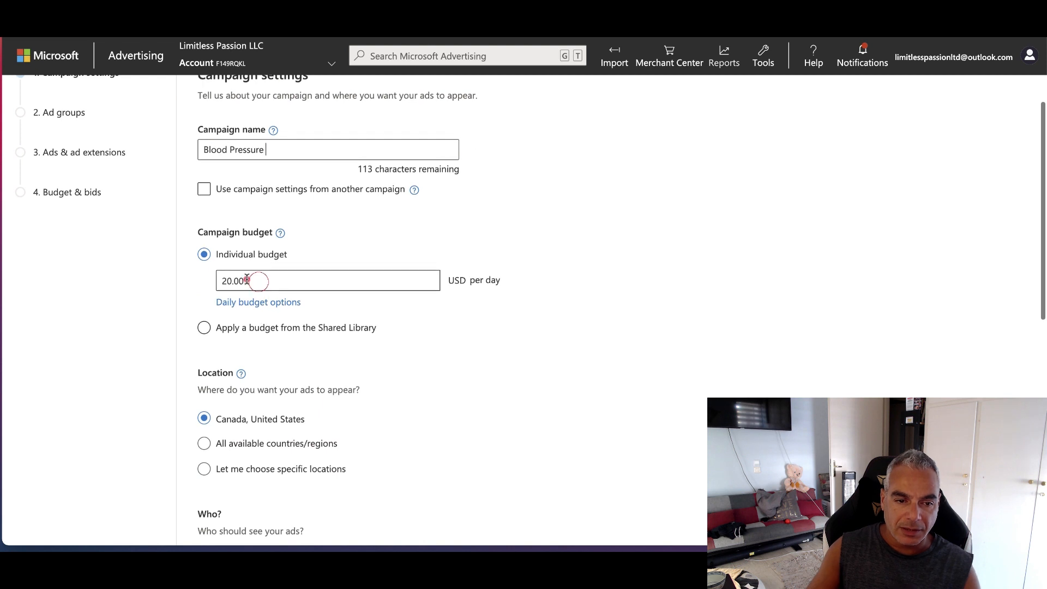
pyautogui.hotkey('ctrl', 'a')
pyautogui.write('50')
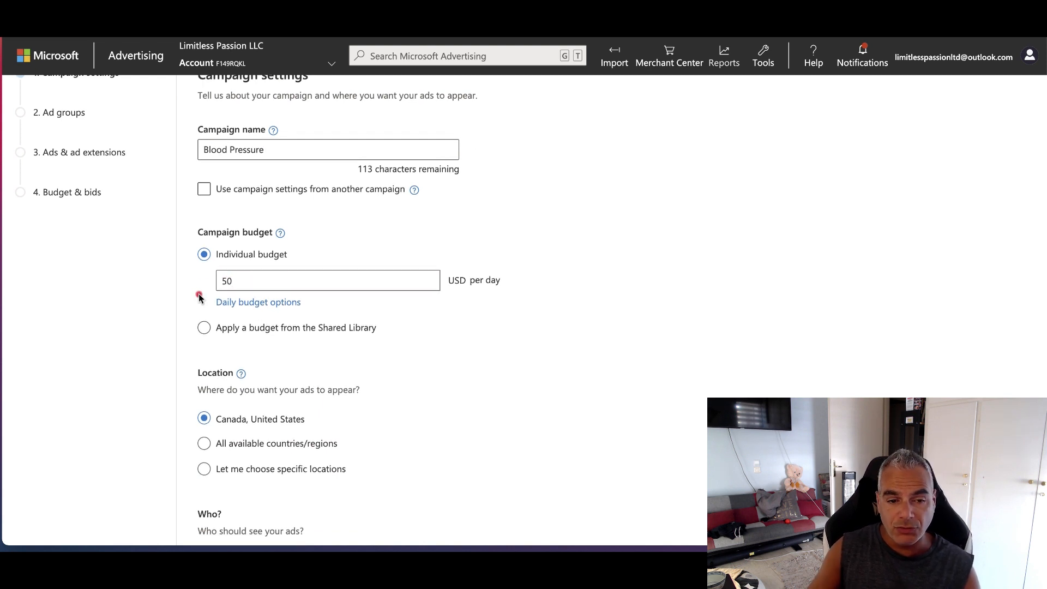
# Check the offer's allowed countries on MaxBounty and target Canada, New Zealand, Australia, United Kingdom and United States as the campaign's specific locations.
pyautogui.scroll(-3, 199, 289)
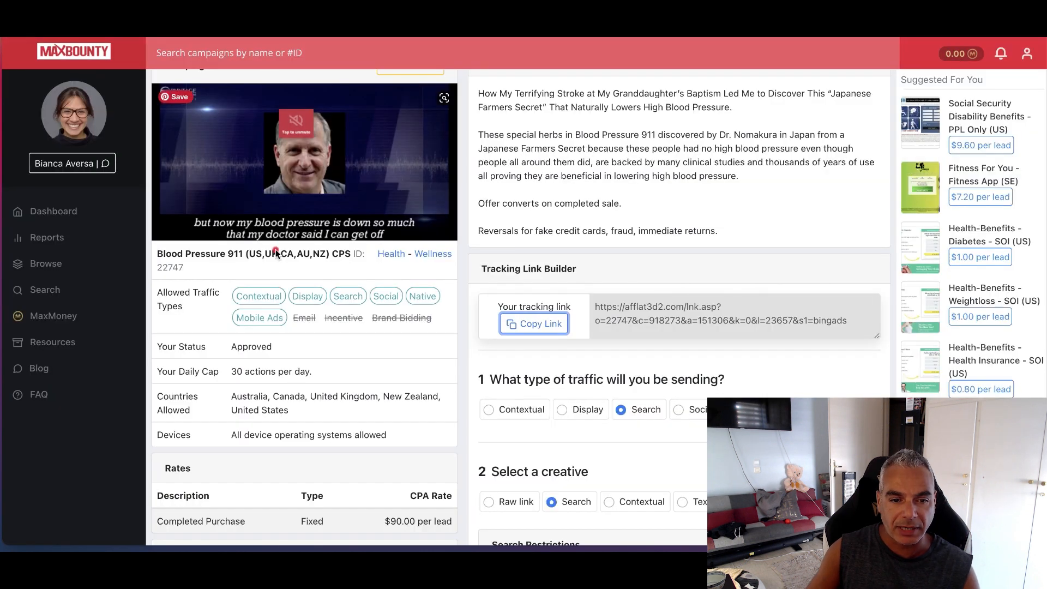
pyautogui.moveTo(249, 256); pyautogui.dragTo(317, 253)
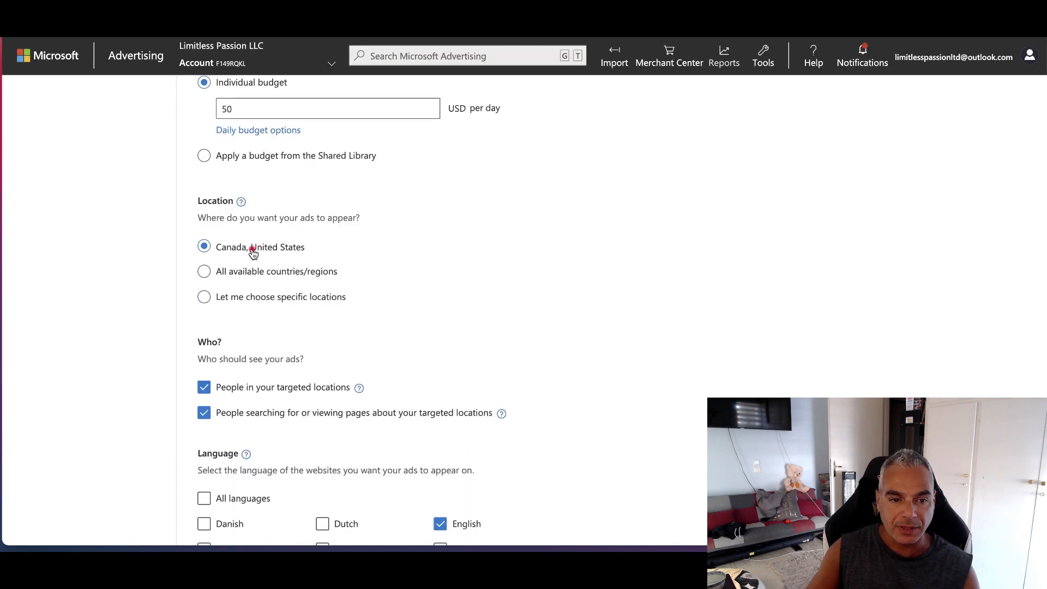
pyautogui.click(203, 297)
pyautogui.click(287, 350)
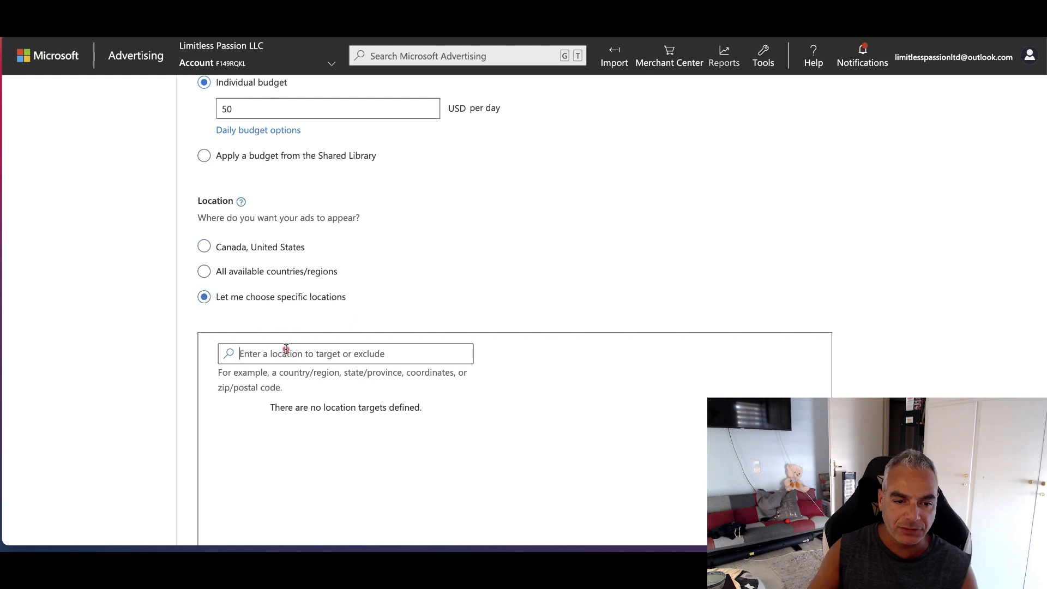
pyautogui.write('United K')
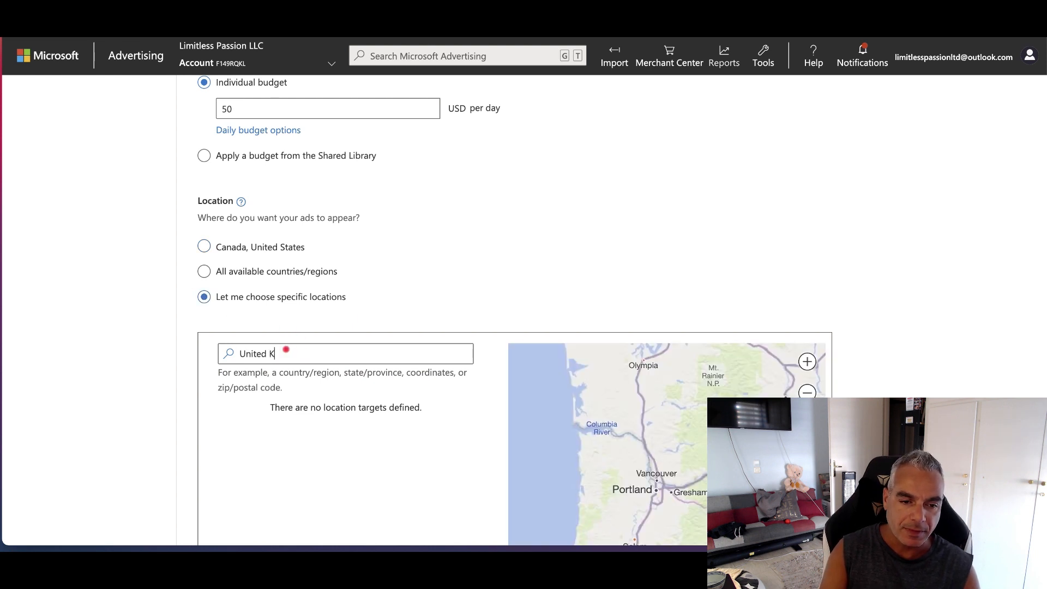
pyautogui.write('ed states')
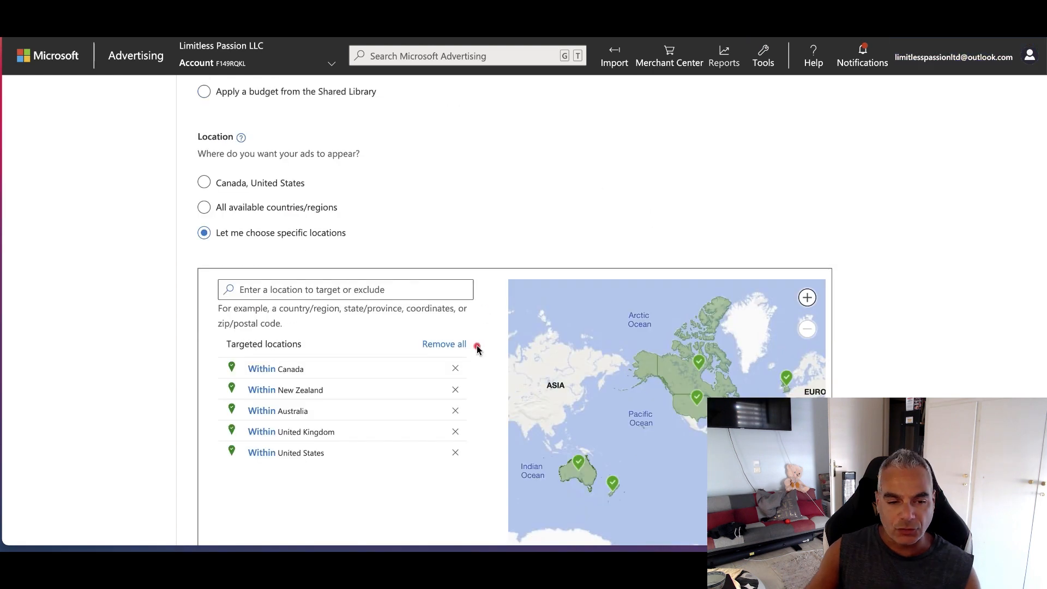
# Exclude people searching for or viewing pages about the targeted locations, keep English as the language, and save the campaign settings.
pyautogui.scroll(-7, 478, 349)
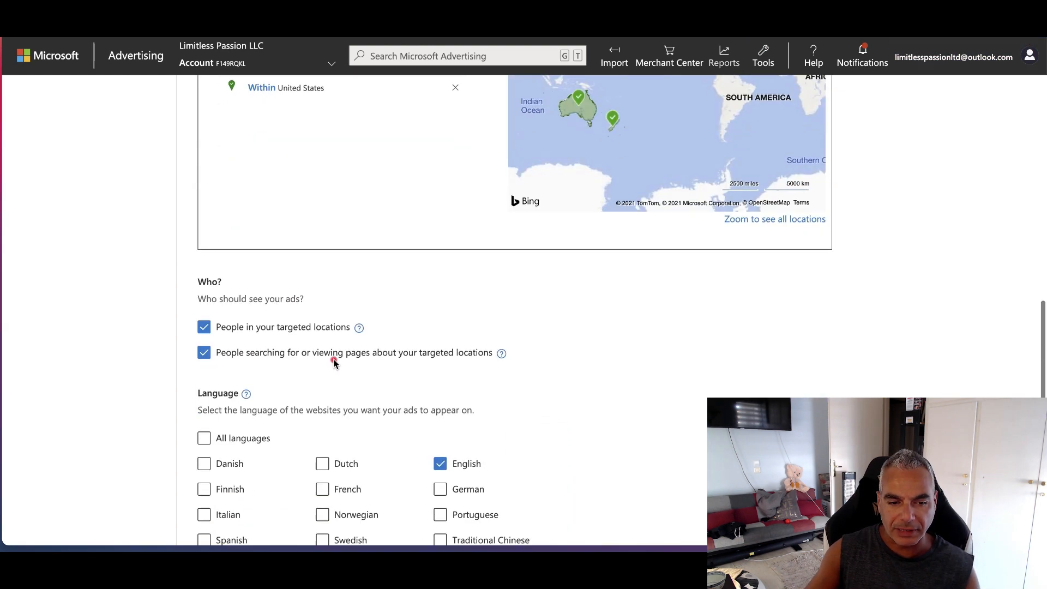
pyautogui.click(213, 353)
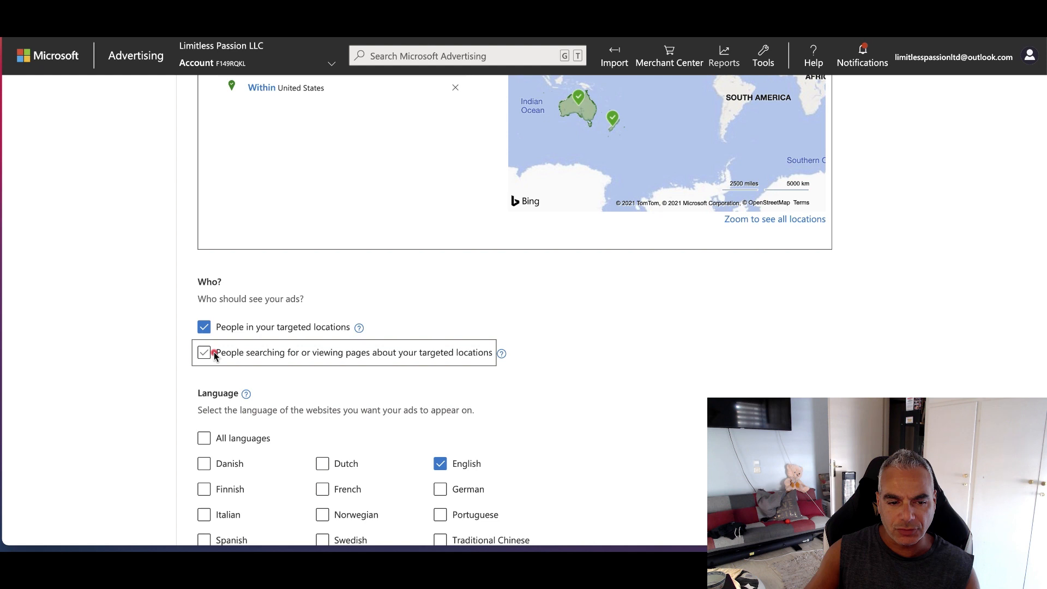
pyautogui.click(232, 383)
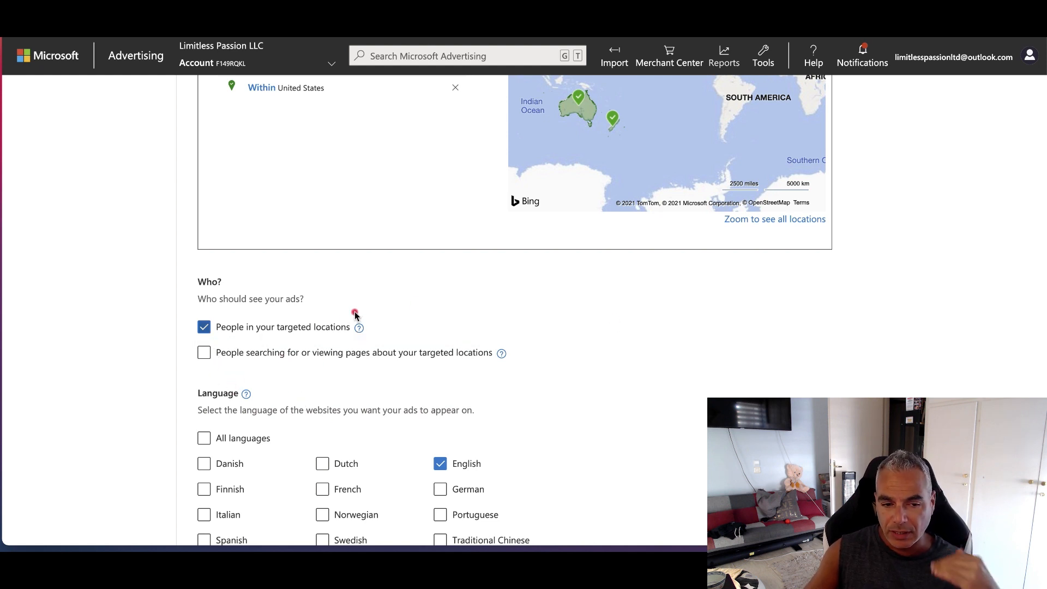
pyautogui.scroll(-5, 355, 315)
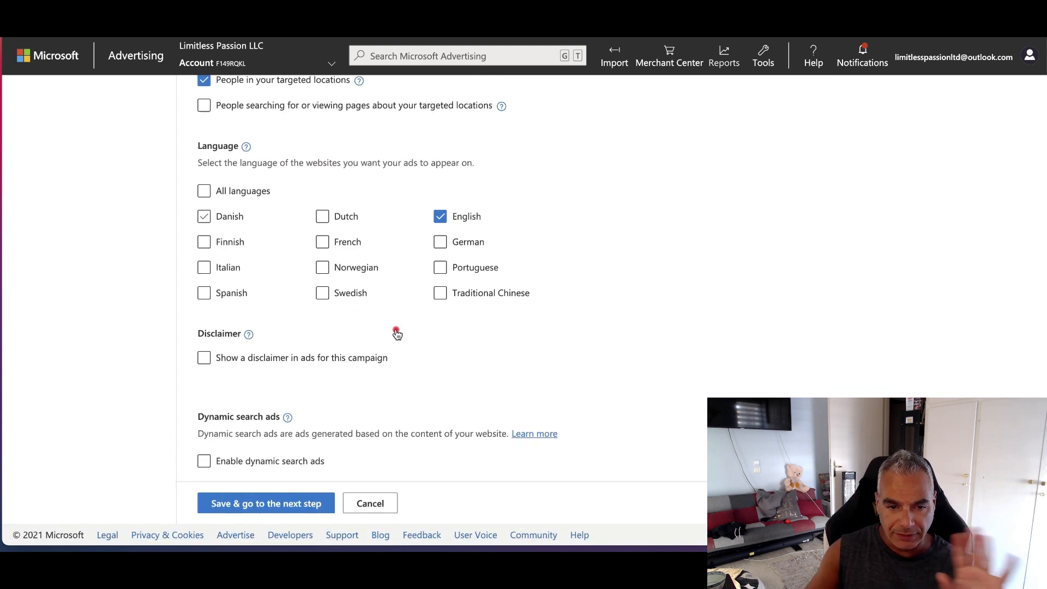
pyautogui.click(276, 503)
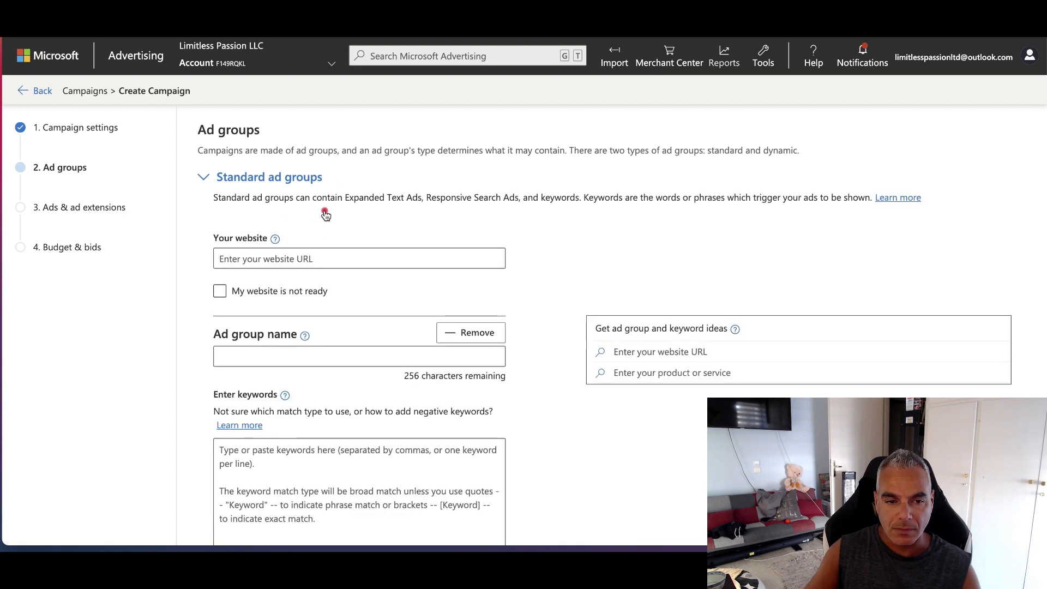
# Name the standard ad group Blood Pressure.
pyautogui.click(313, 361)
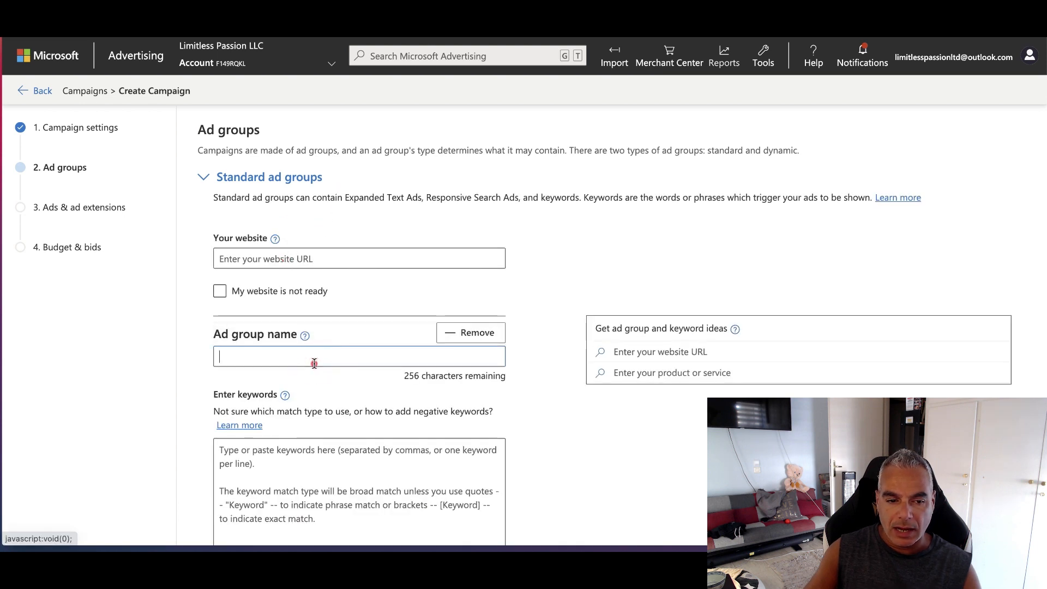
pyautogui.write('Bllo')
pyautogui.press('BackSpace')
pyautogui.write('Low Bl;lo')
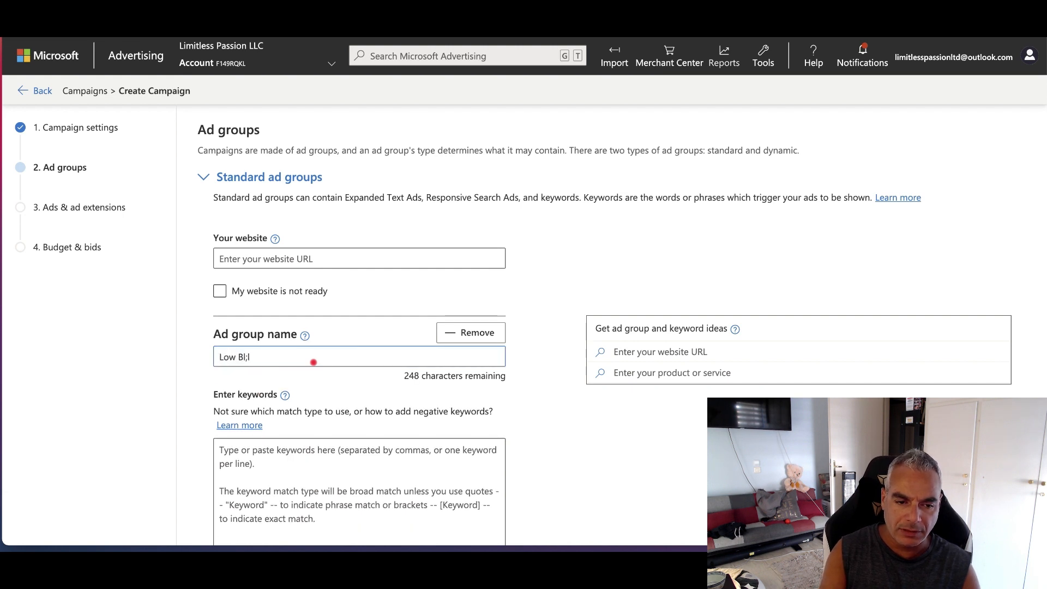
pyautogui.press('BackSpace')
pyautogui.press('BackSpace')
pyautogui.write('Bloood Pressure')
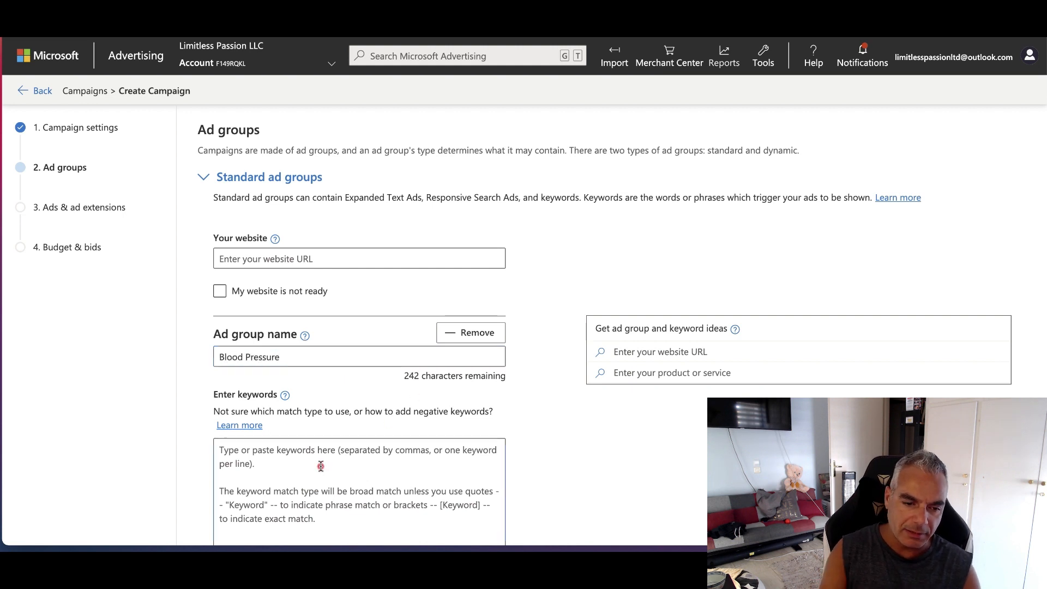
# Add Blood Pressure as the ad group's only keyword and save the ad groups.
pyautogui.click(321, 465)
pyautogui.write('Blood Pressure')
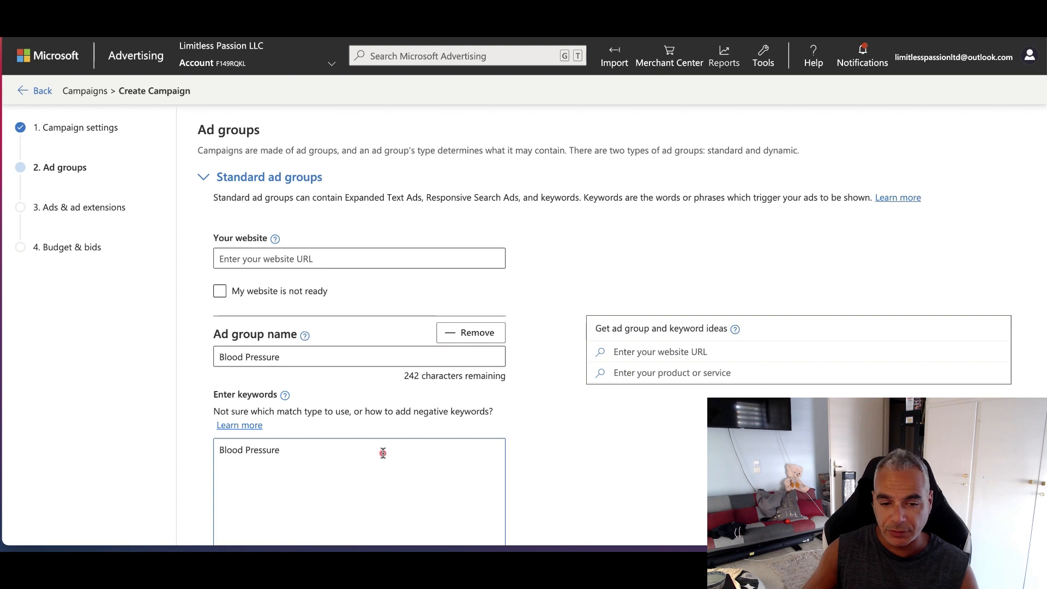
pyautogui.scroll(-7, 383, 453)
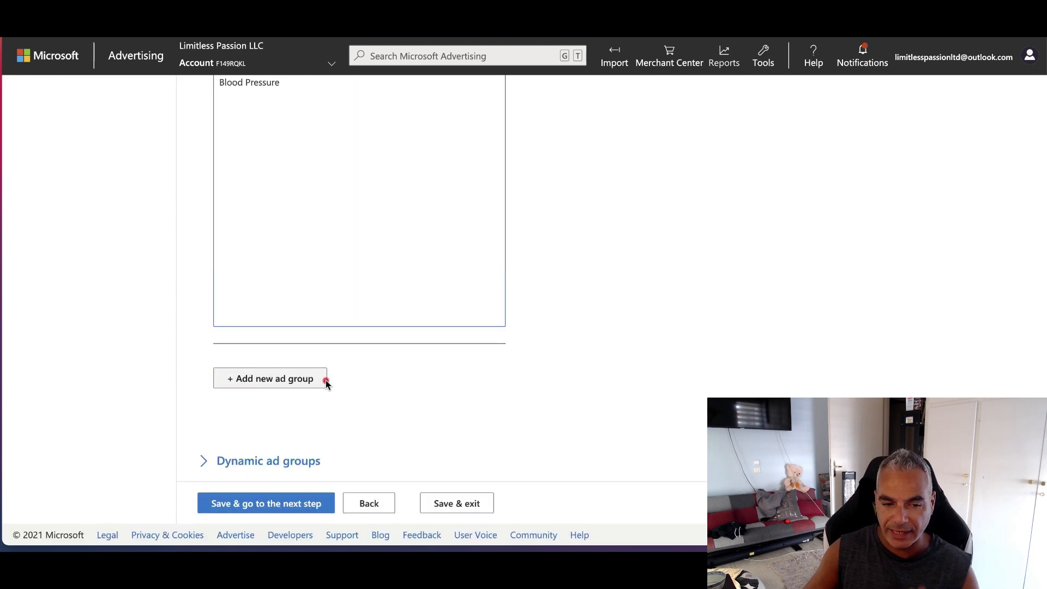
pyautogui.scroll(4, 329, 376)
pyautogui.scroll(-3, 331, 377)
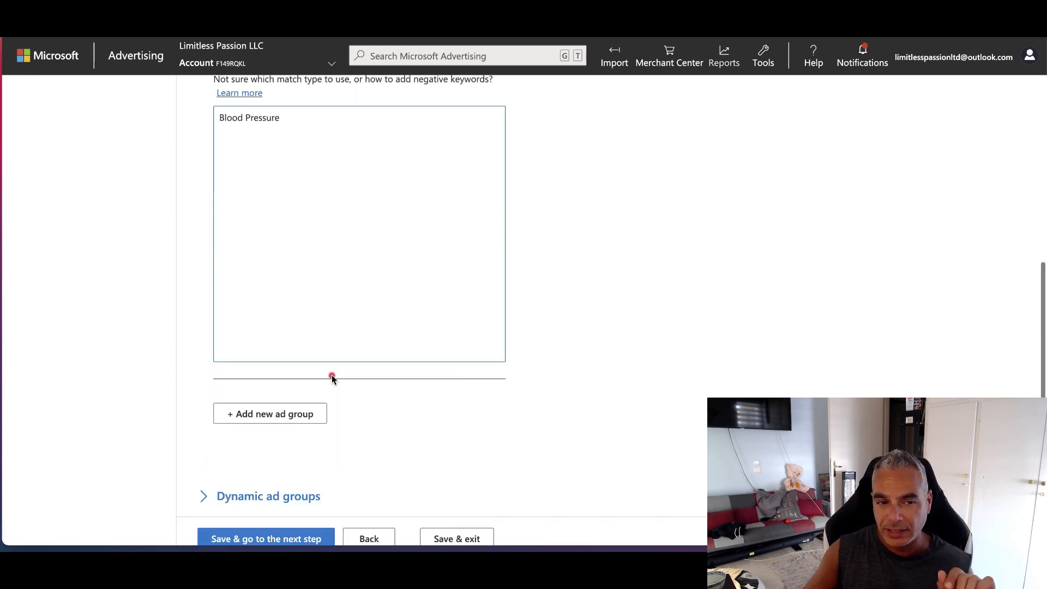
pyautogui.scroll(6, 332, 378)
pyautogui.scroll(-7, 323, 367)
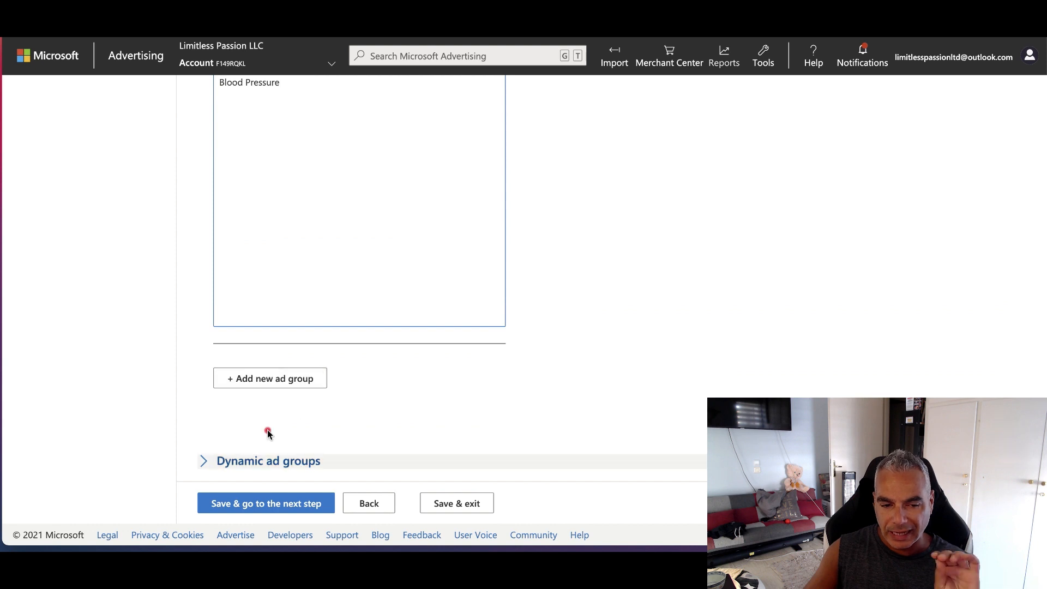
pyautogui.click(278, 507)
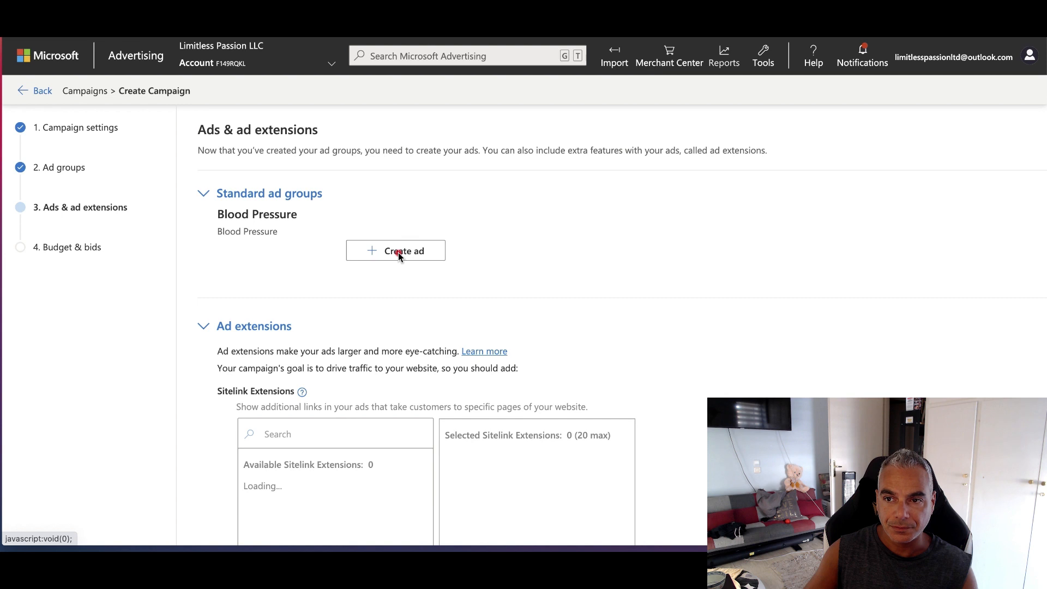
# Start an ad for the Blood Pressure ad group with Expanded text ad as its type.
pyautogui.click(398, 253)
pyautogui.click(382, 186)
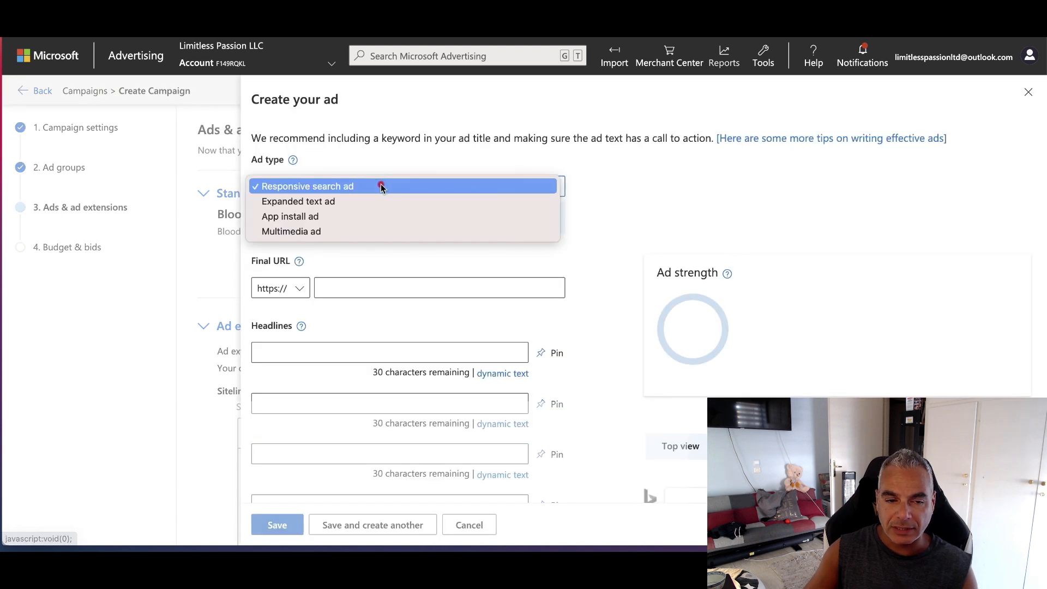
pyautogui.click(355, 186)
pyautogui.click(375, 188)
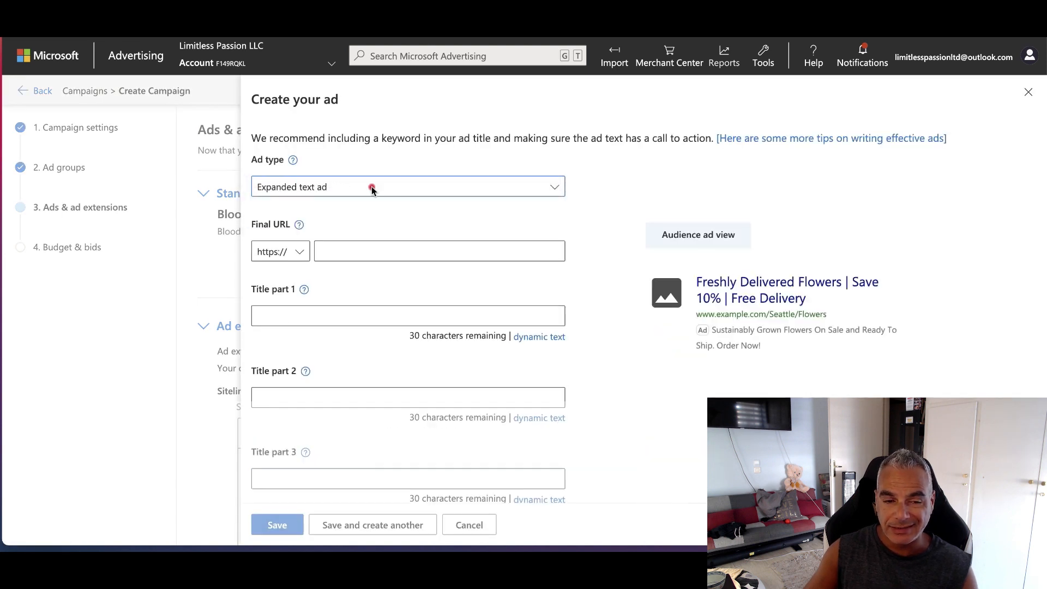
pyautogui.click(344, 252)
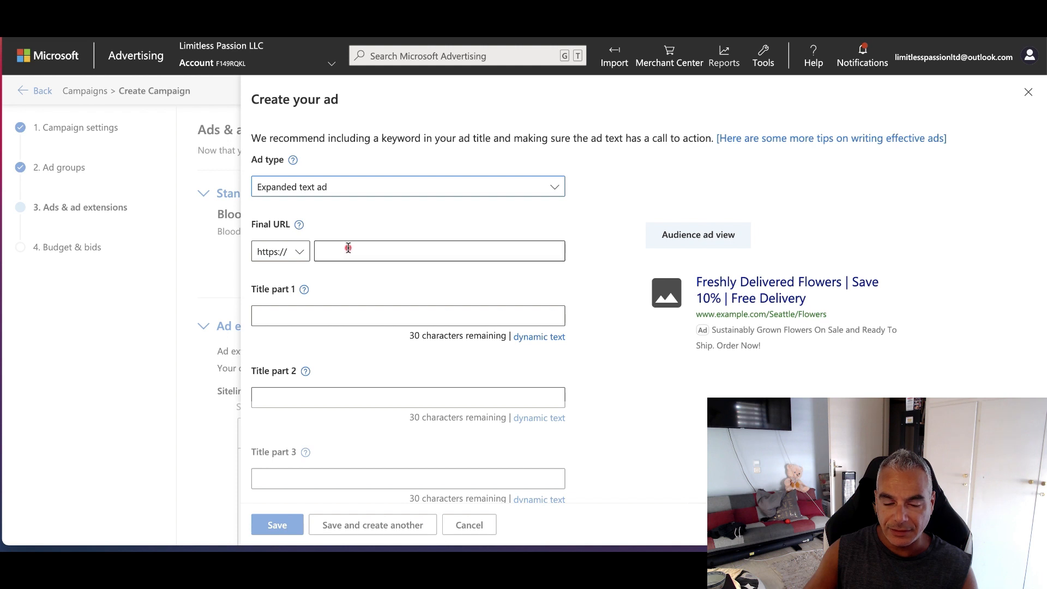
pyautogui.click(348, 248)
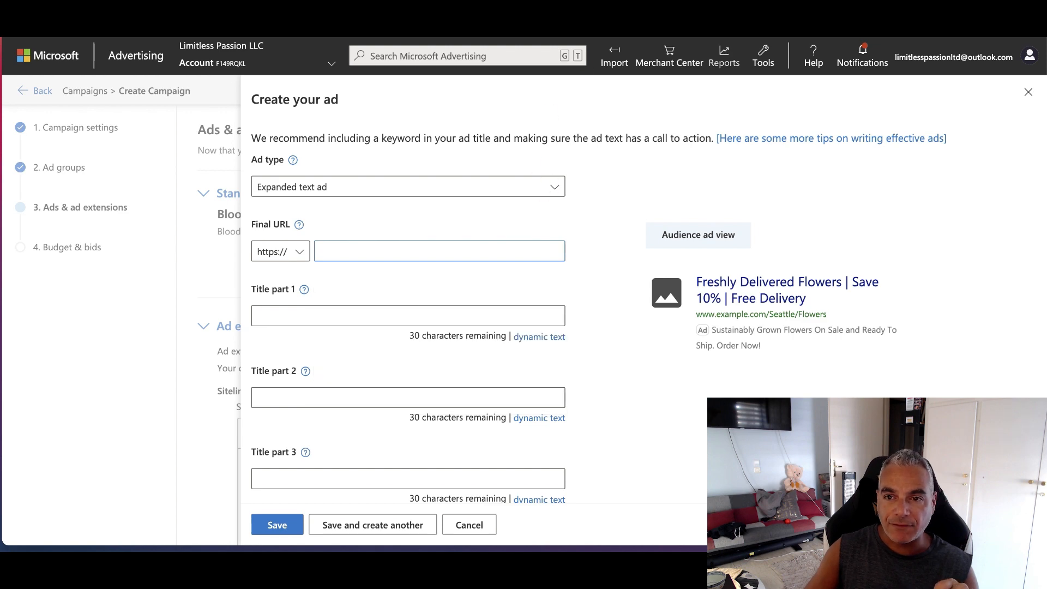
# Copy the Blood Pressure 911 tracking link from MaxBounty and try to open it in a new browser tab.
pyautogui.hotkey('ctrl', 'Tab')
pyautogui.click(531, 323)
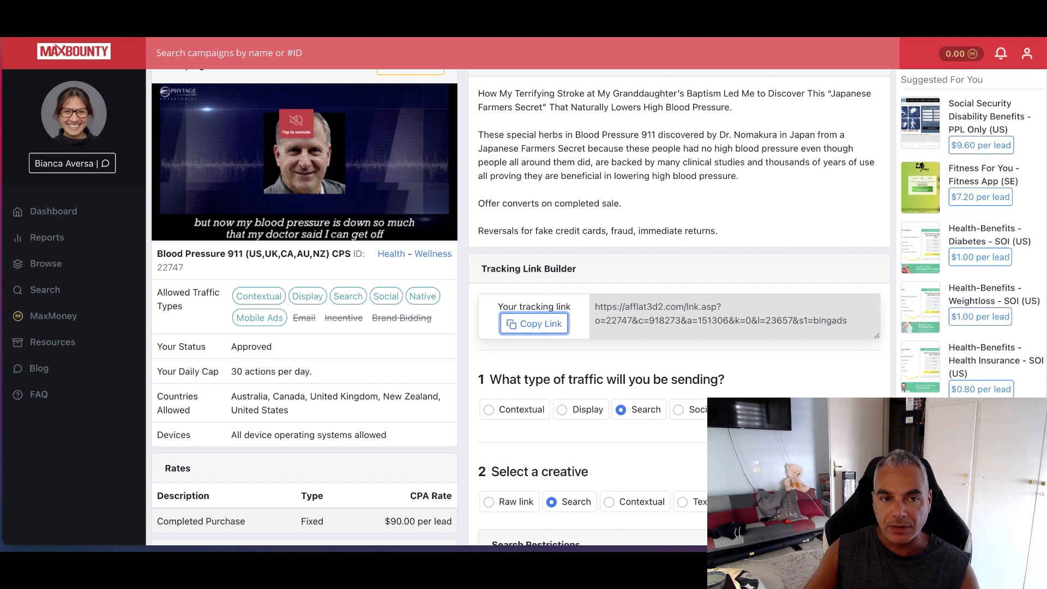
pyautogui.press('super+t')
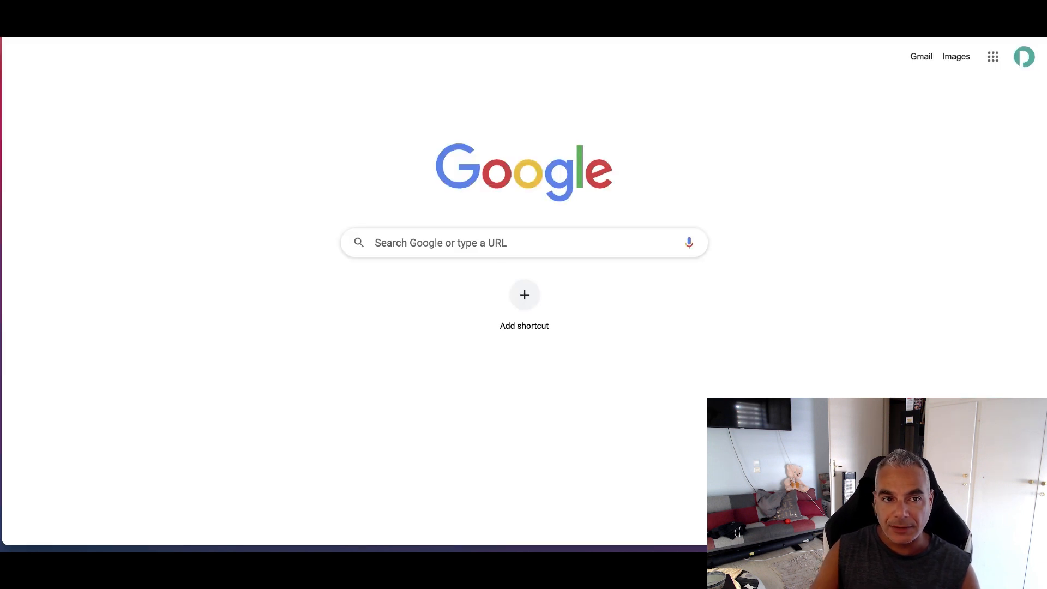
pyautogui.press('super+v')
pyautogui.press('Return')
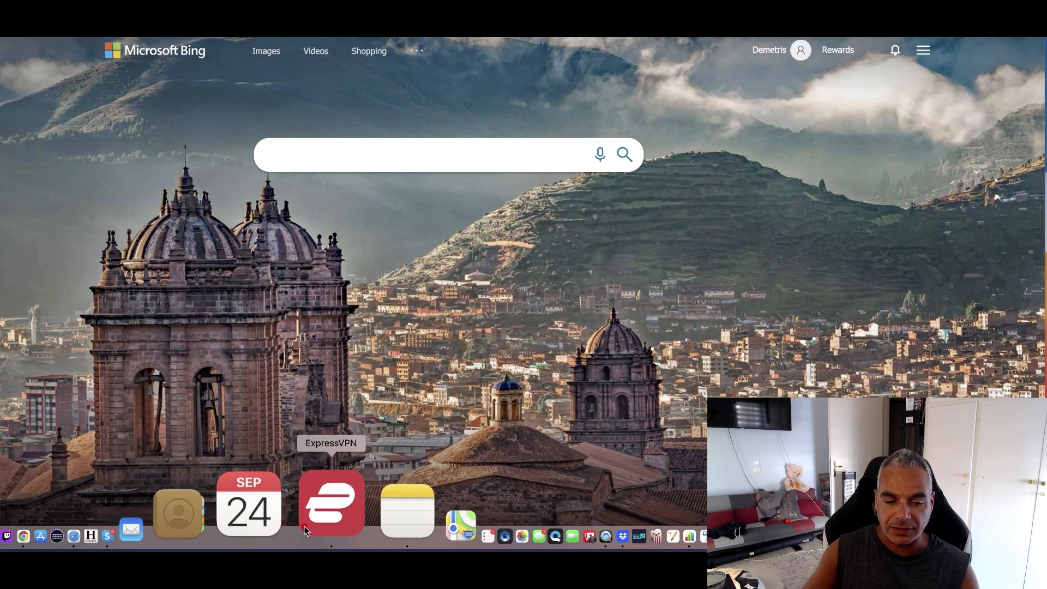
# Connect ExpressVPN to the United States, recopy the MaxBounty tracking link and open it in a new browser tab.
pyautogui.click(307, 523)
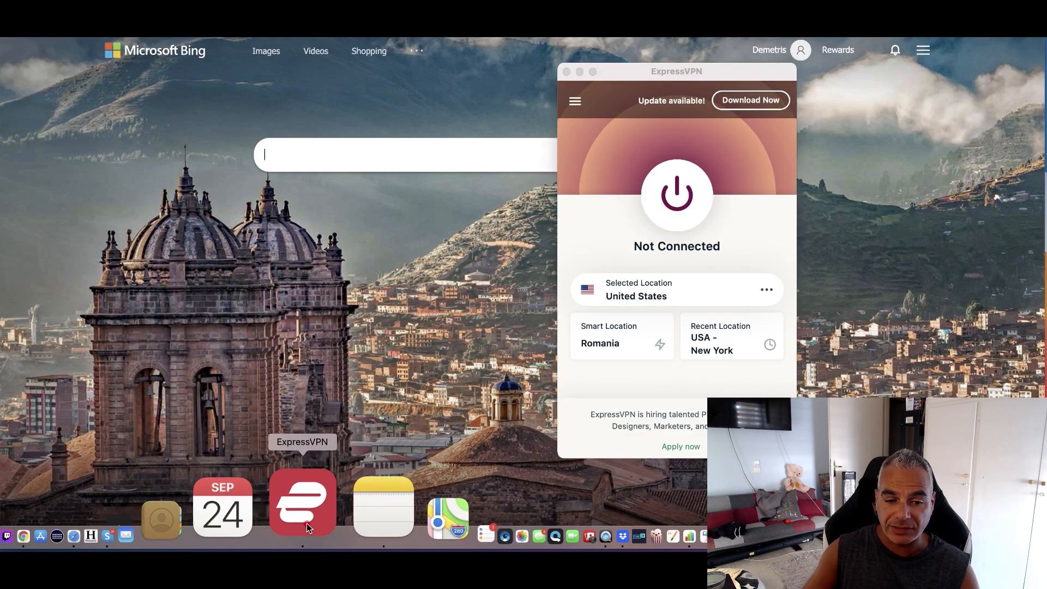
pyautogui.click(669, 205)
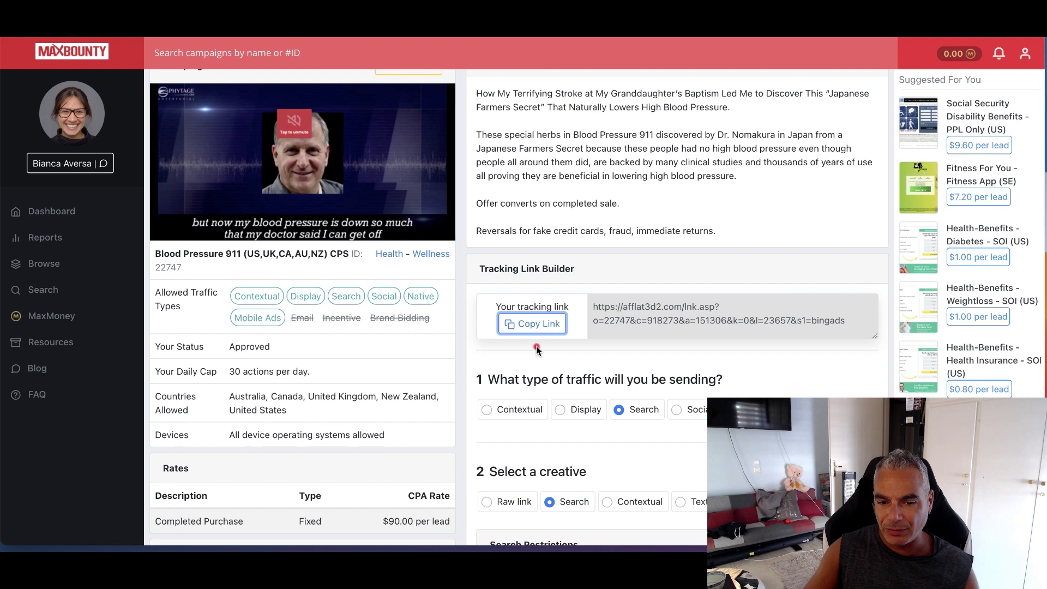
pyautogui.click(535, 325)
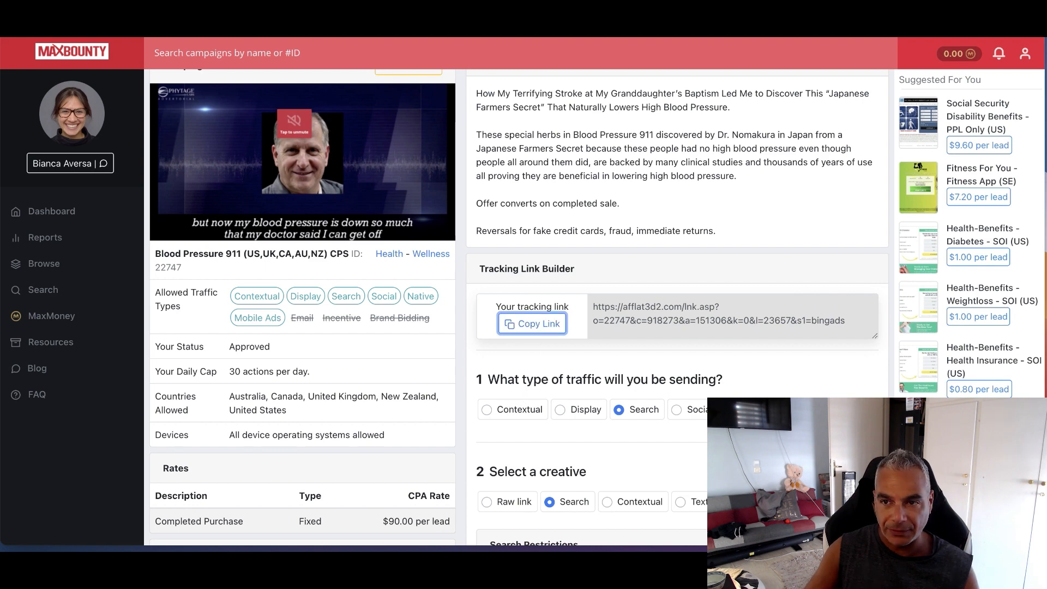
pyautogui.press('super+t')
pyautogui.press('super+v')
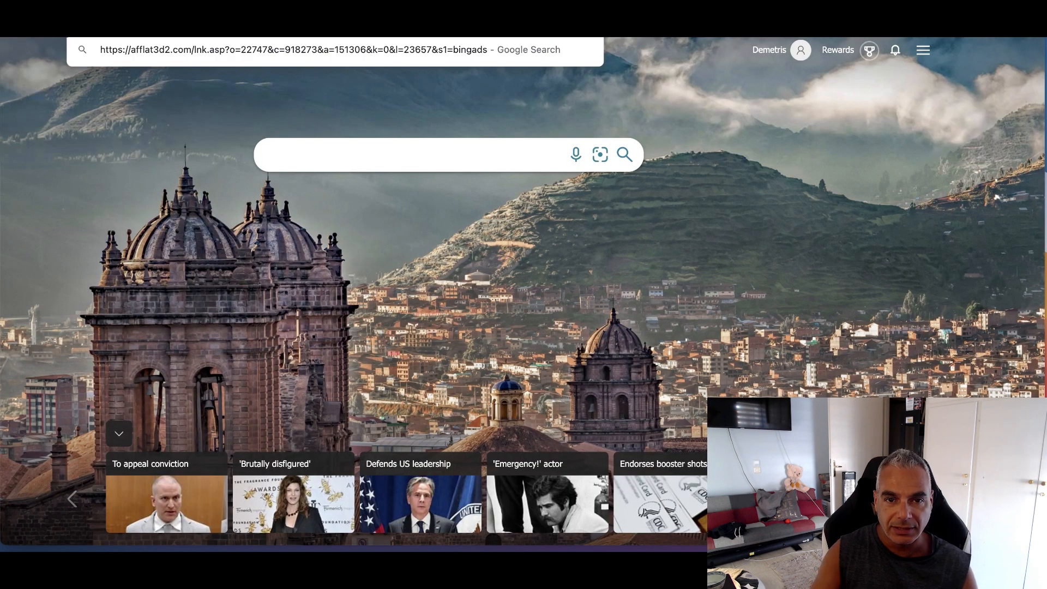
pyautogui.press('Return')
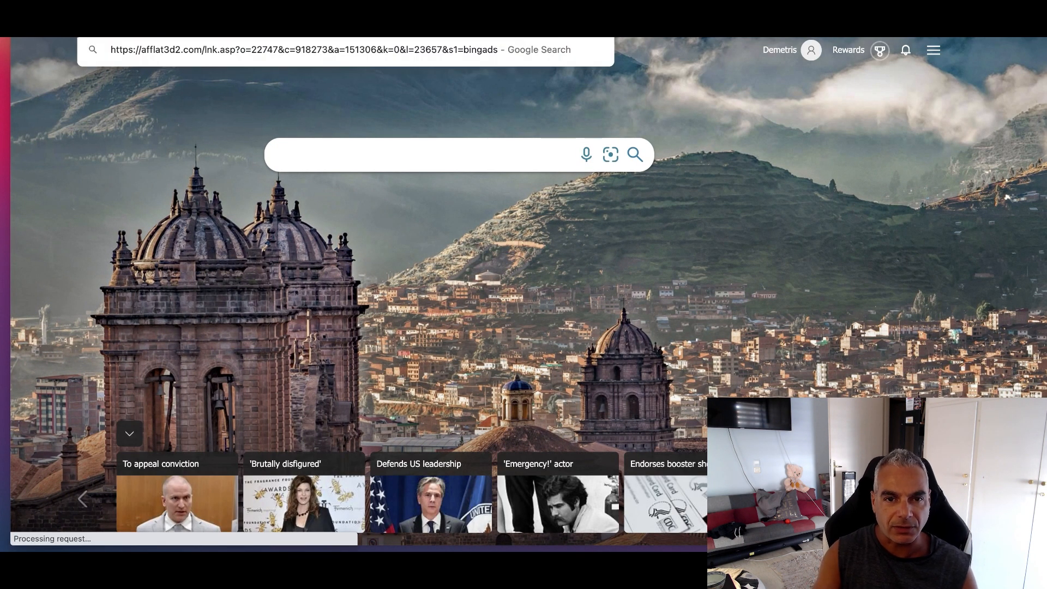
# Try to open the offer's tracking link with the bingads value removed from its end.
pyautogui.press('BackSpace')
pyautogui.press('BackSpace')
pyautogui.press('BackSpace')
pyautogui.press('BackSpace')
pyautogui.press('BackSpace')
pyautogui.press('BackSpace')
pyautogui.press('BackSpace')
pyautogui.press('Return')
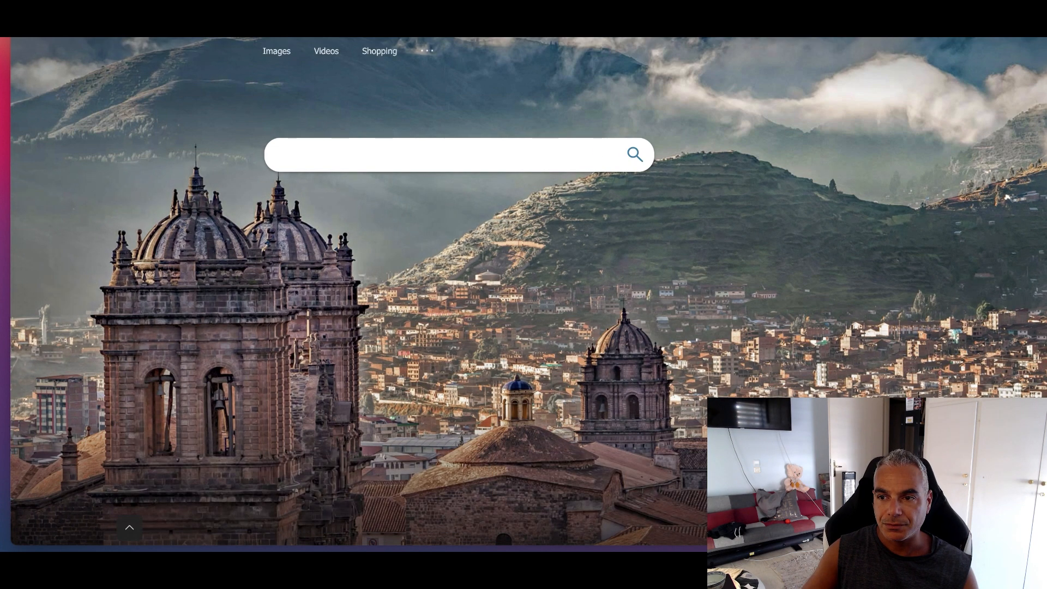
pyautogui.click(1038, 28)
pyautogui.click(888, 86)
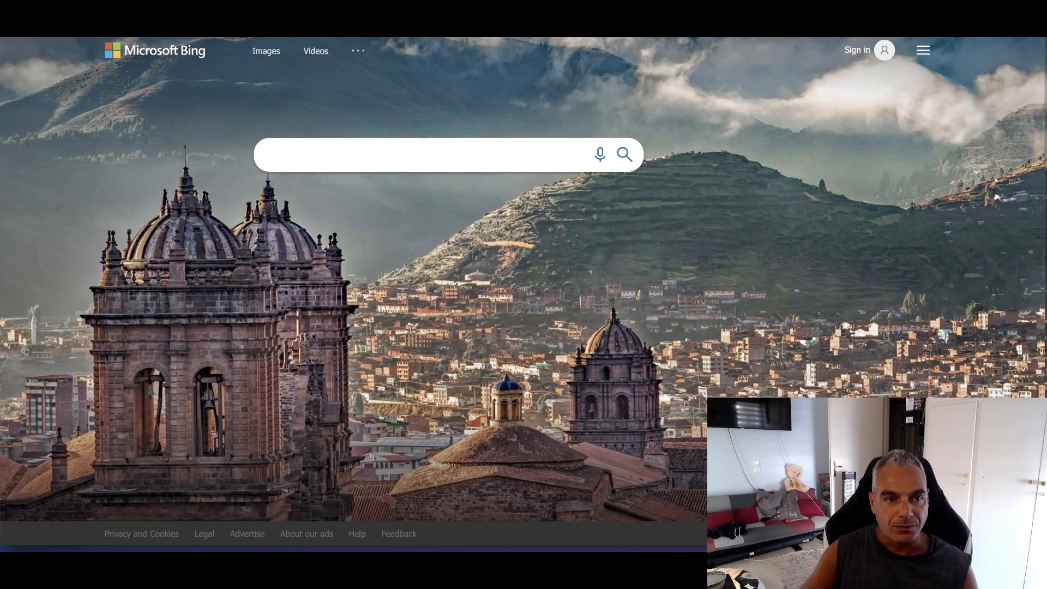
# Close the extra Bing page and examine the domain in the offer landing page's address.
pyautogui.press('super+w')
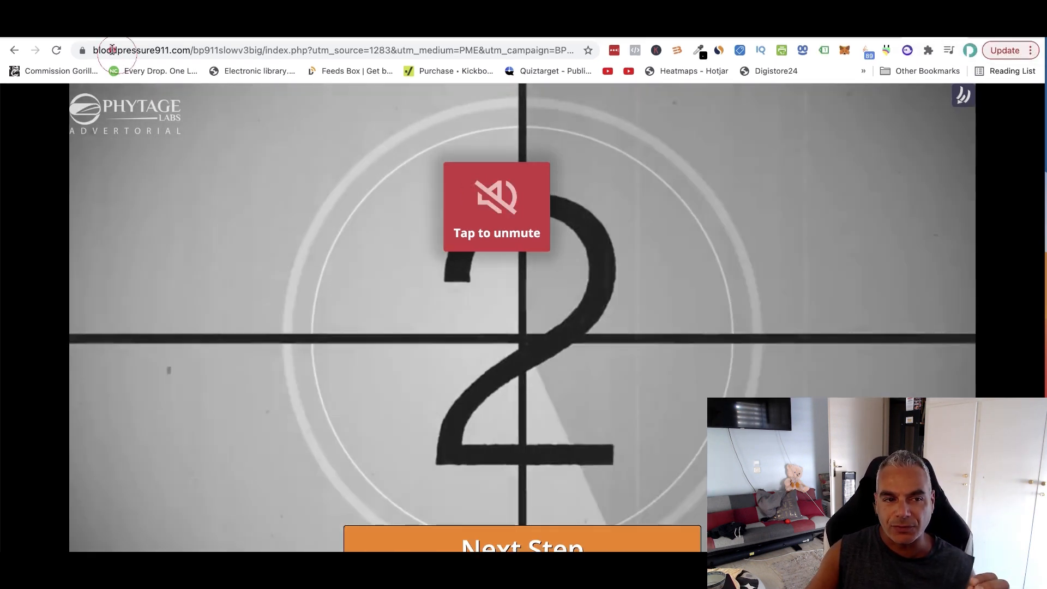
pyautogui.doubleClick(97, 48)
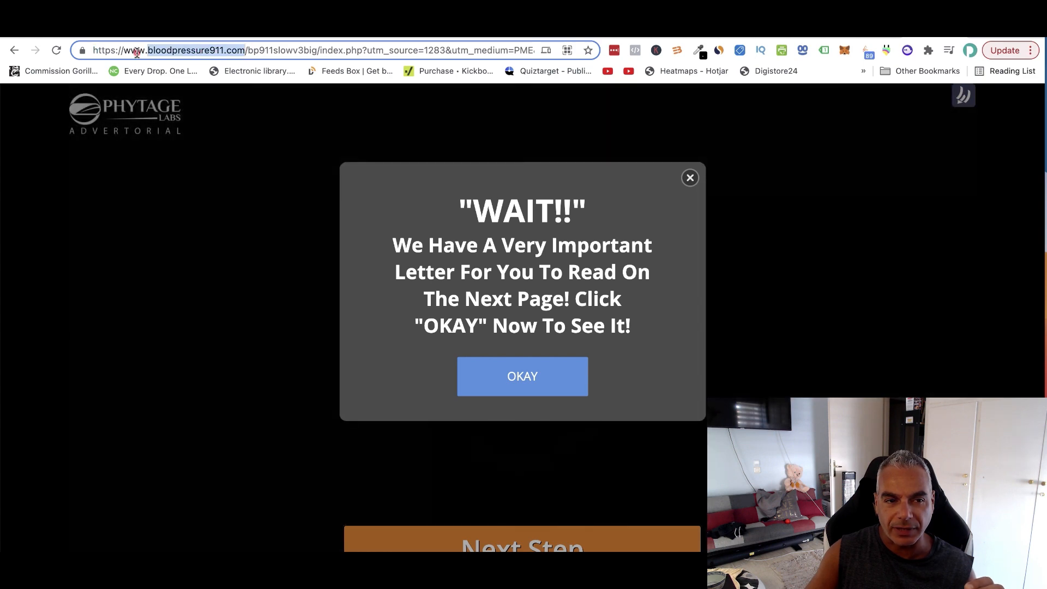
pyautogui.moveTo(136, 52); pyautogui.dragTo(93, 50)
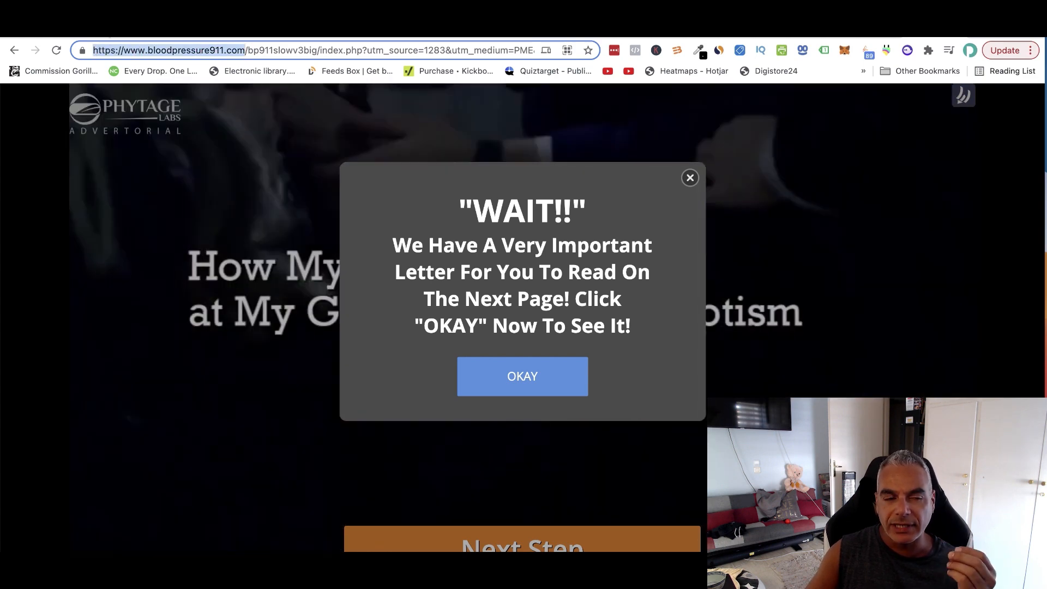
# Open the Set Tracking Url settings of the Blood Pressure link in Bing Bang Profits and copy its full Final URL.
pyautogui.hotkey('ctrl', 'shift', 'Tab')
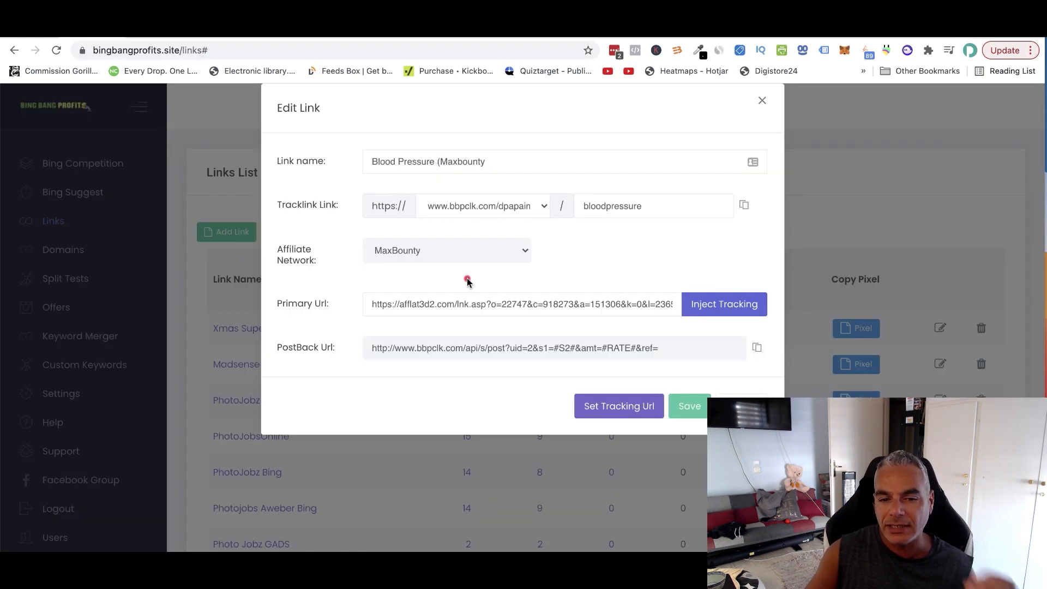
pyautogui.click(610, 406)
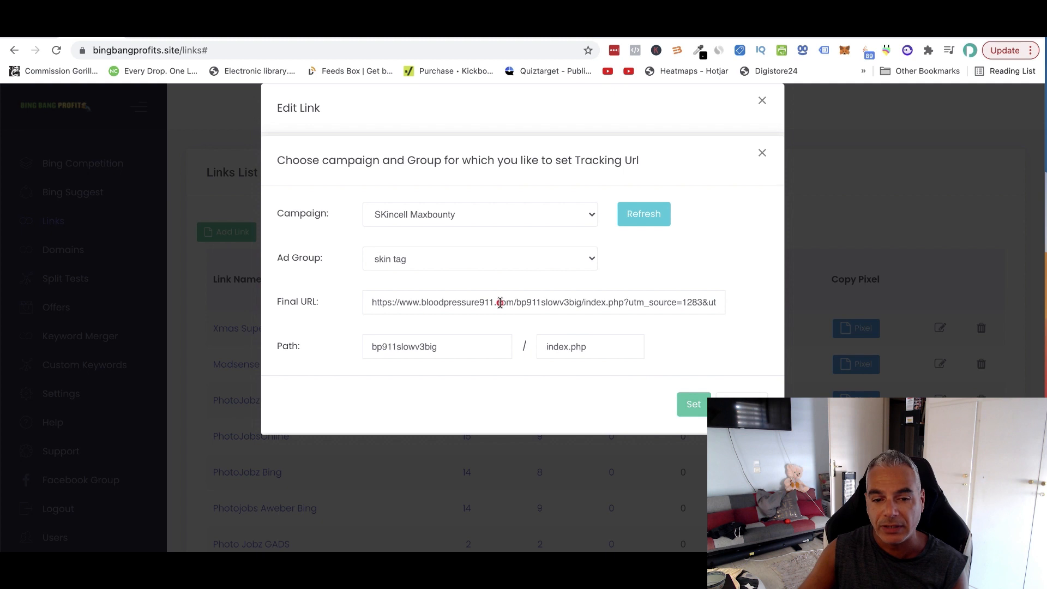
pyautogui.moveTo(364, 302); pyautogui.dragTo(876, 331)
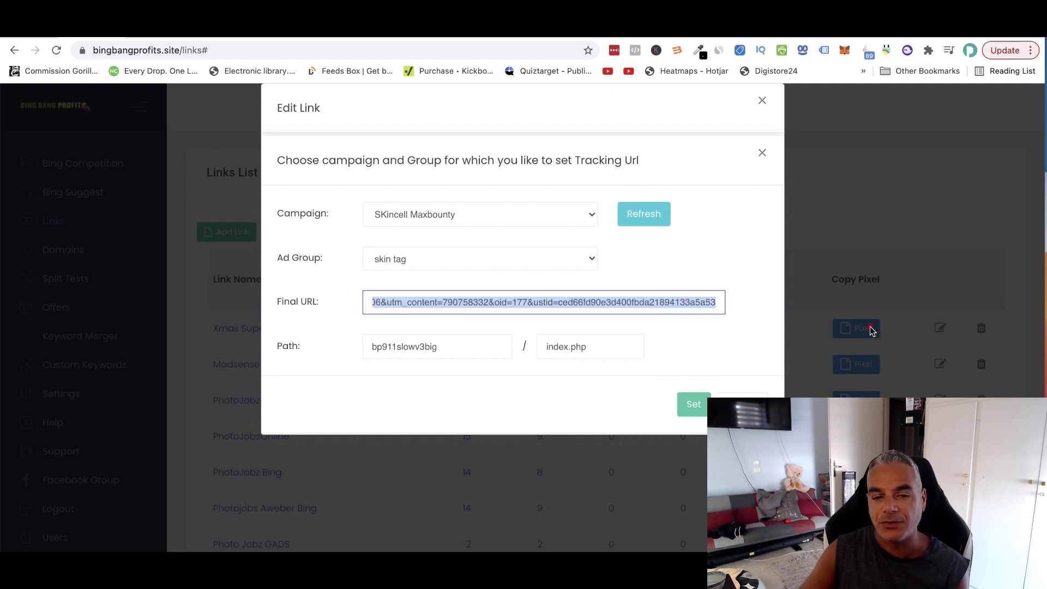
pyautogui.moveTo(403, 294); pyautogui.dragTo(278, 294)
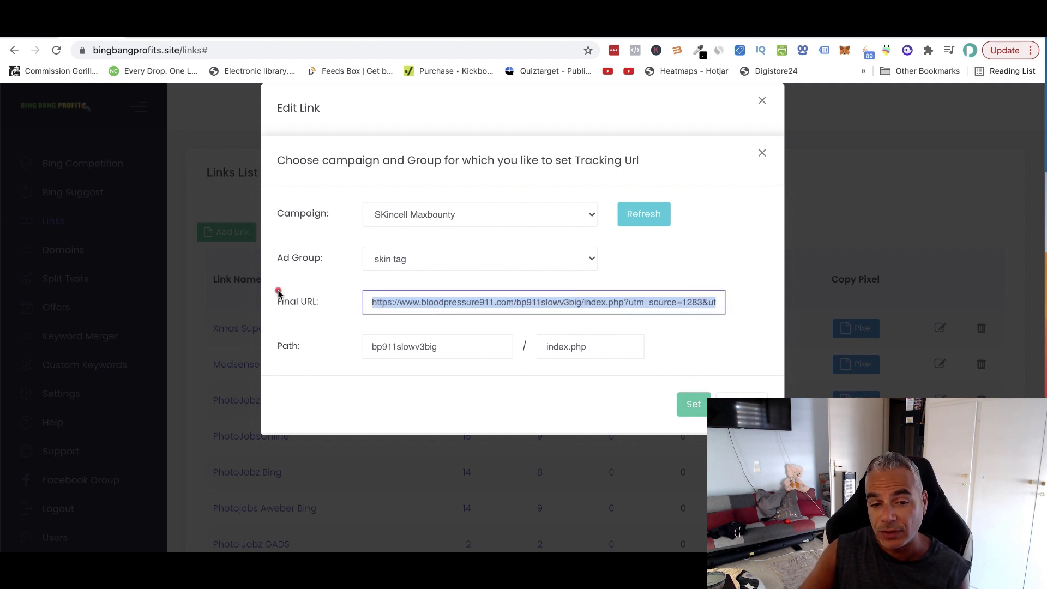
pyautogui.rightClick(446, 306)
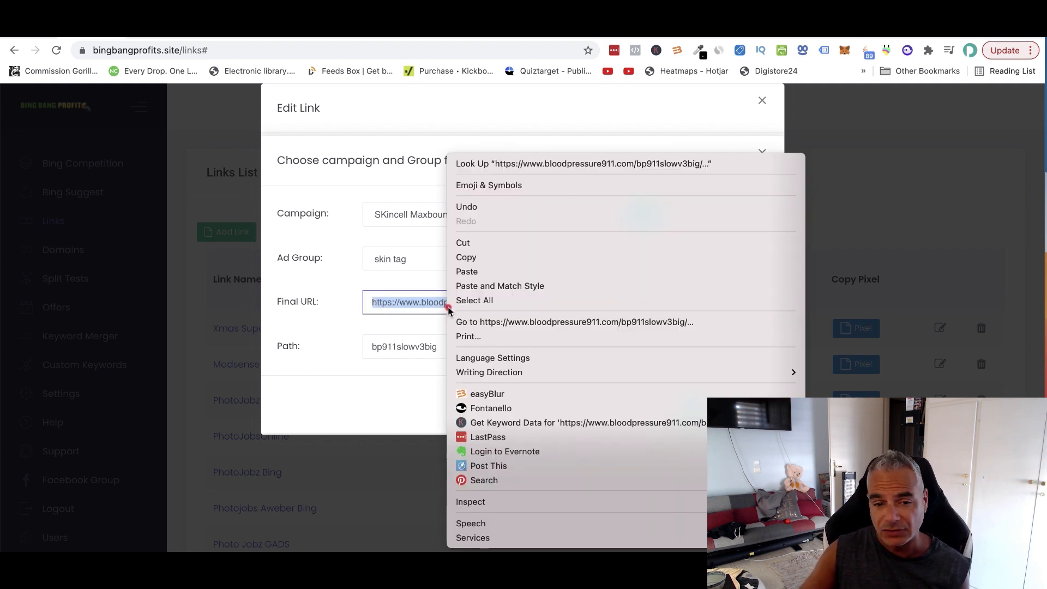
pyautogui.click(491, 256)
# Set the copied bloodpressure911.com landing page address as the Microsoft Advertising ad's final URL and review its full length.
pyautogui.click(692, 23)
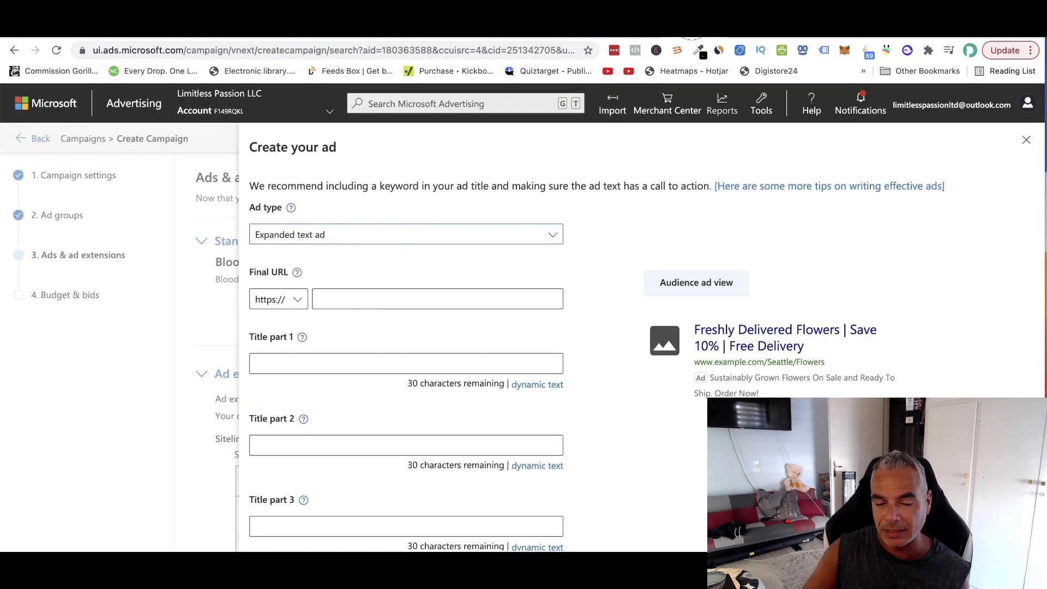
pyautogui.click(364, 306)
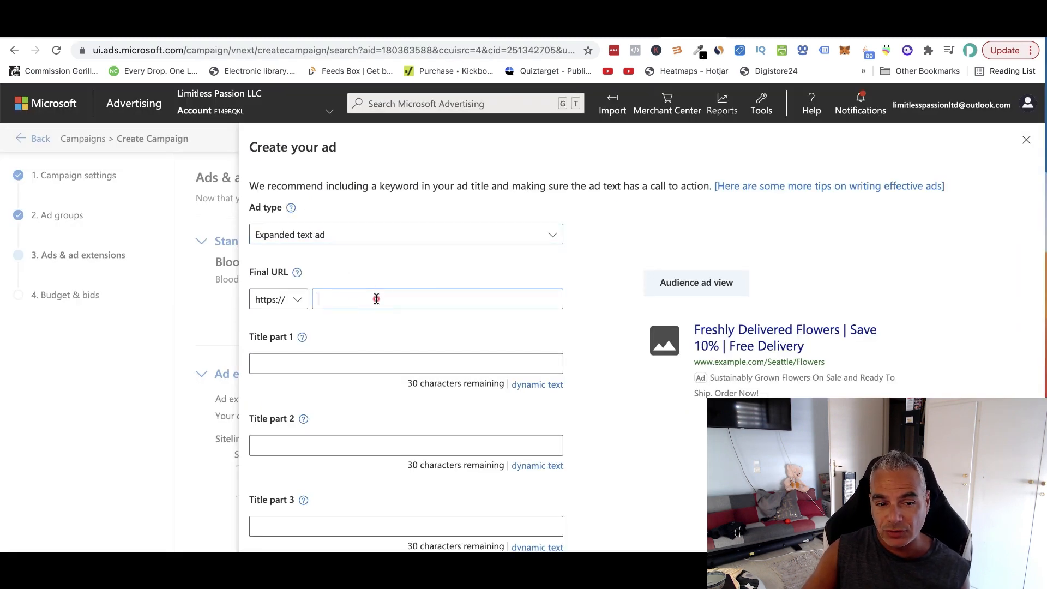
pyautogui.press('super+v')
pyautogui.moveTo(394, 300); pyautogui.dragTo(252, 275)
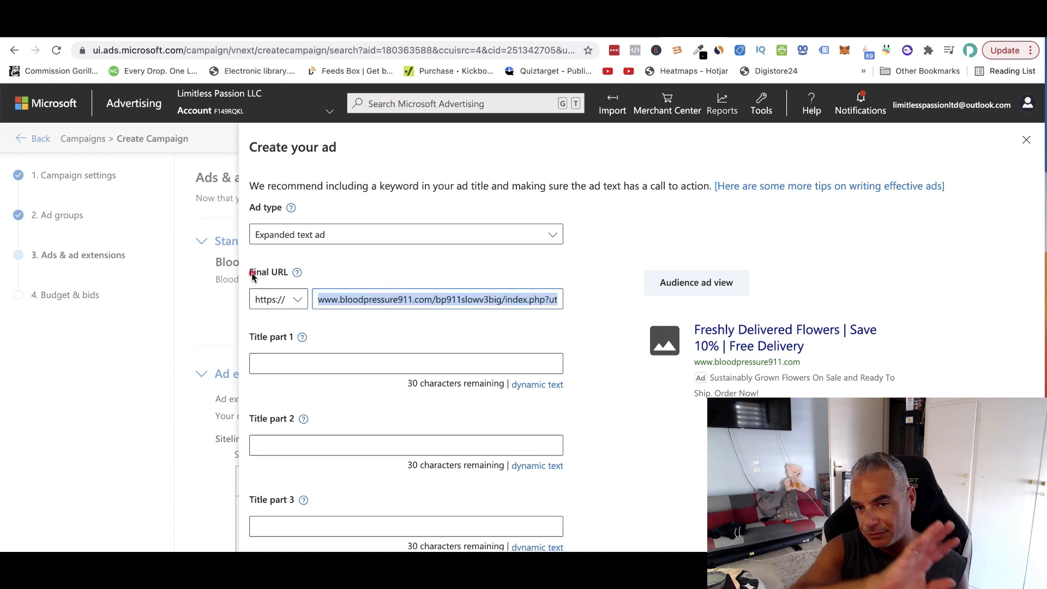
pyautogui.click(324, 365)
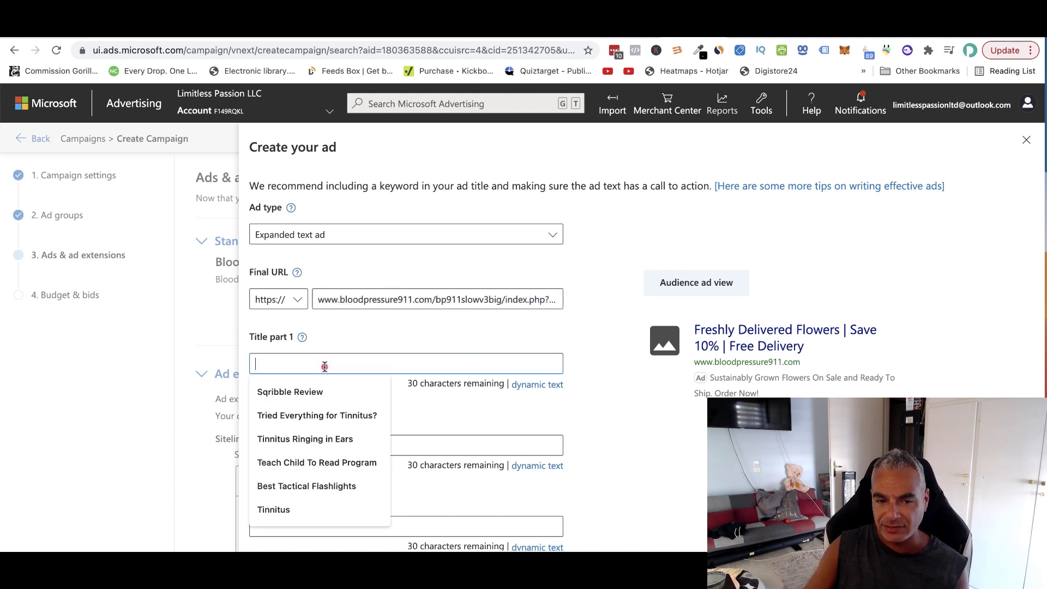
pyautogui.moveTo(362, 299); pyautogui.dragTo(635, 317)
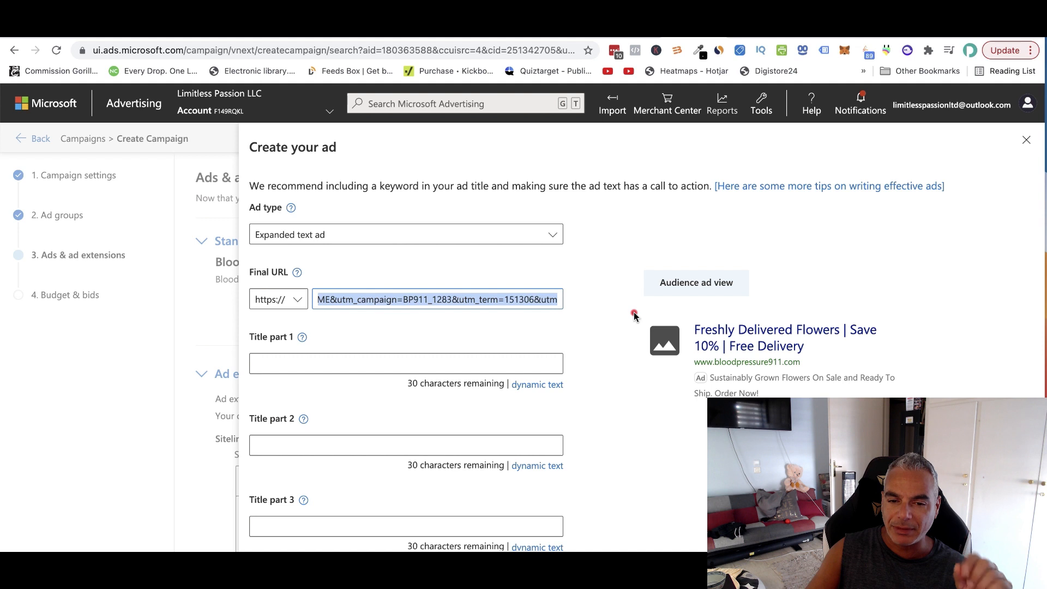
# Compare the domain shown in the ad preview with the full final URL, including its utm parameters.
pyautogui.click(438, 360)
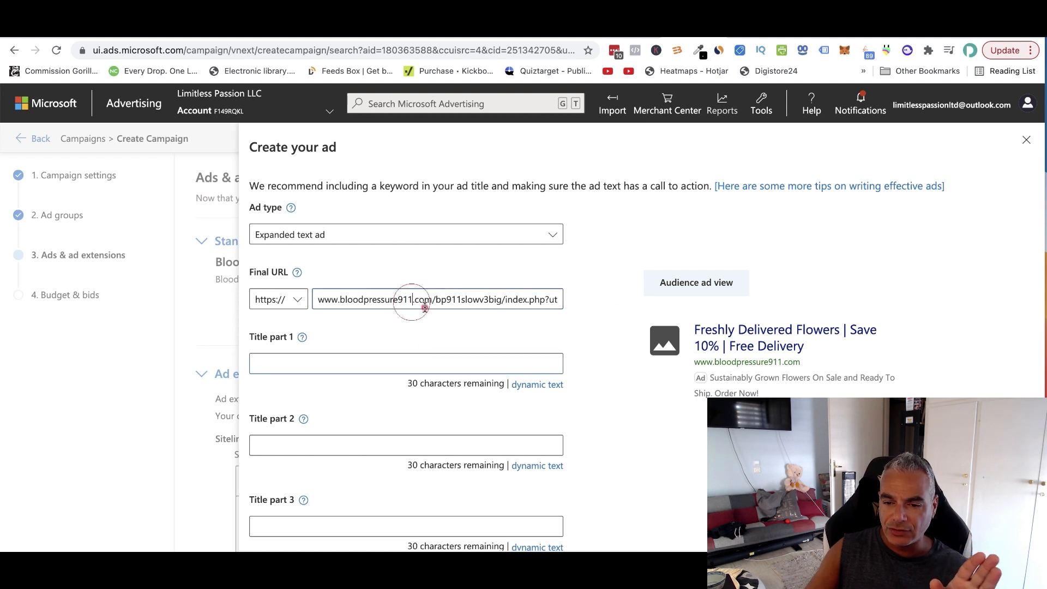
pyautogui.moveTo(814, 364); pyautogui.dragTo(703, 363)
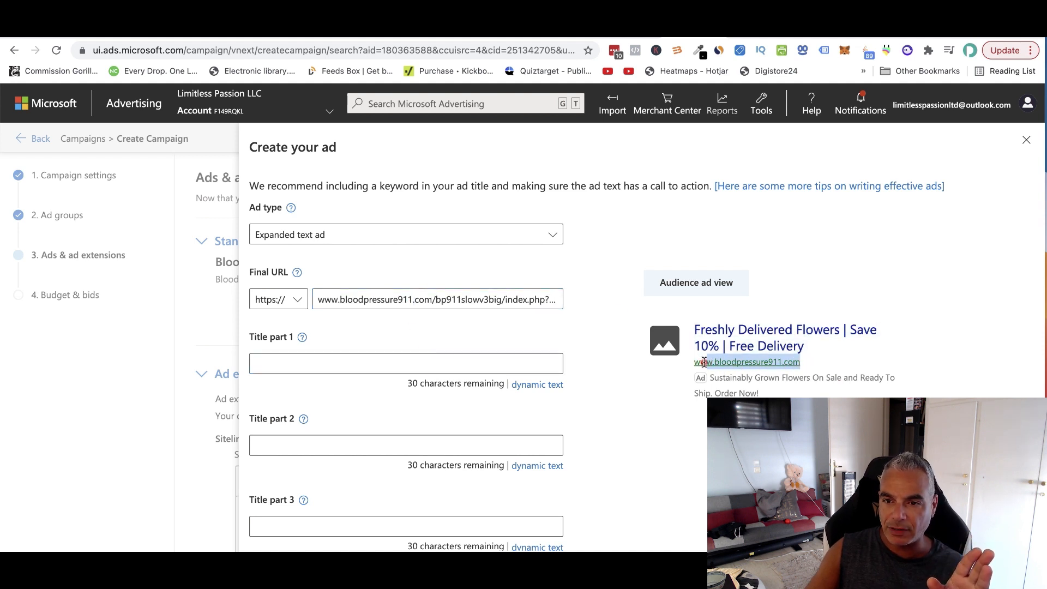
pyautogui.click(543, 333)
pyautogui.moveTo(402, 299); pyautogui.dragTo(644, 311)
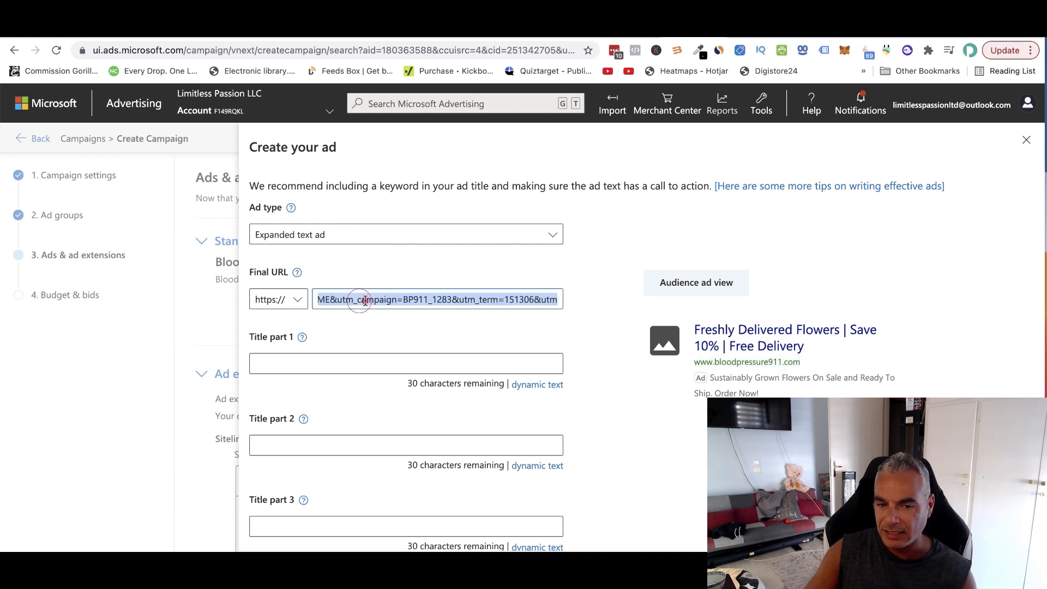
pyautogui.moveTo(374, 301); pyautogui.dragTo(698, 335)
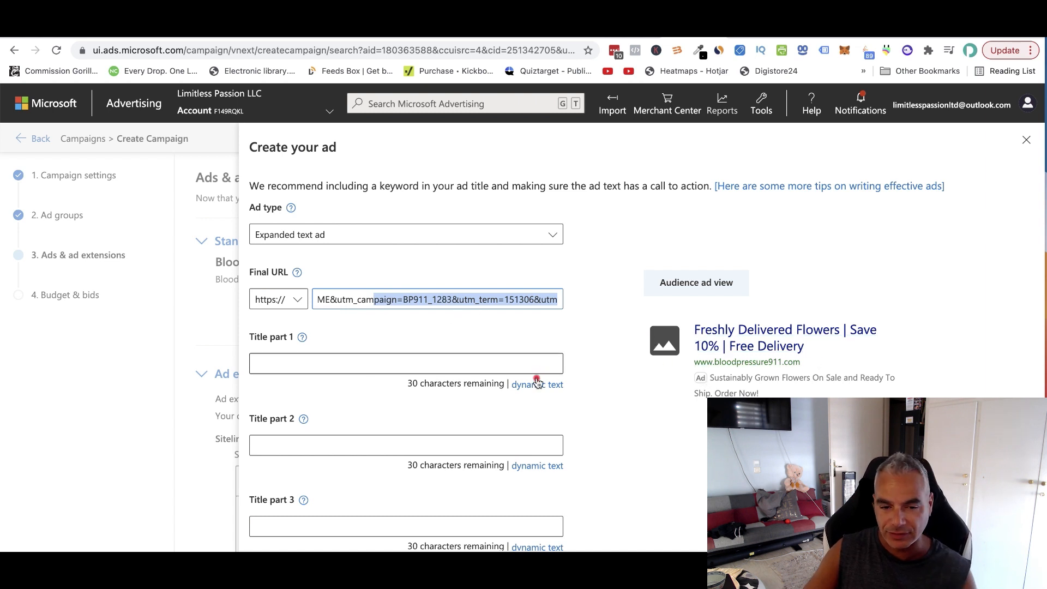
pyautogui.scroll(-1, 487, 301)
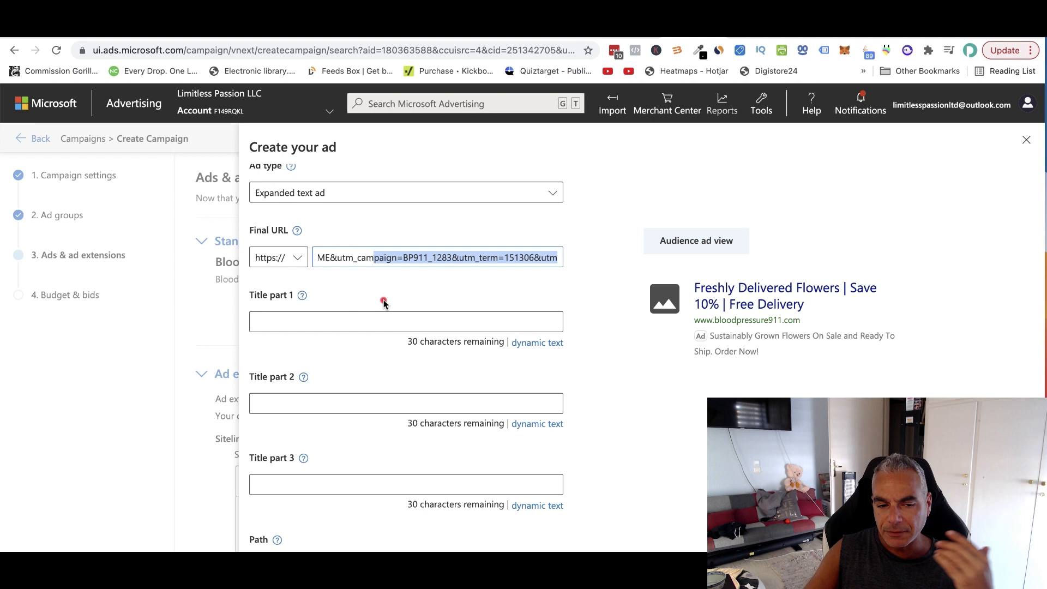
# Switch to the bloodpressure911.com landing page, continue past its pop-up, and copy the "Japanese Farmers Secret" headline phrase.
pyautogui.click(389, 322)
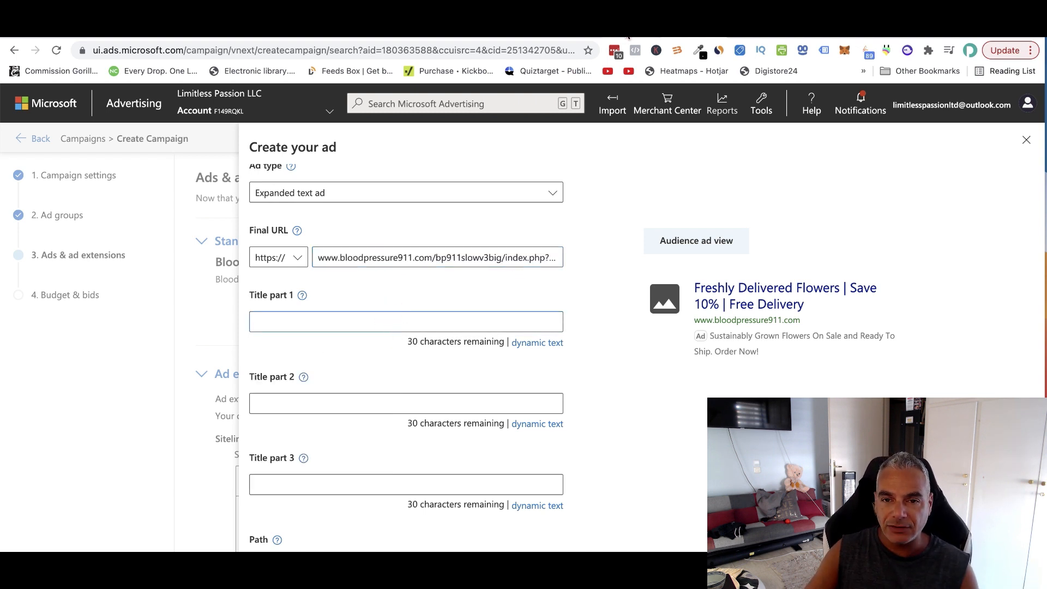
pyautogui.click(628, 36)
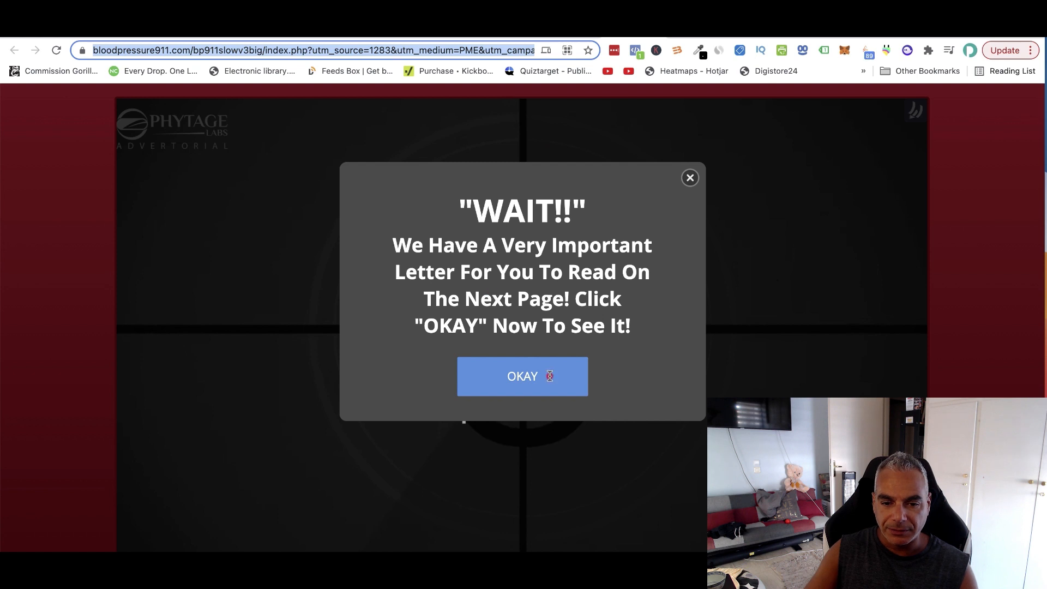
pyautogui.click(695, 179)
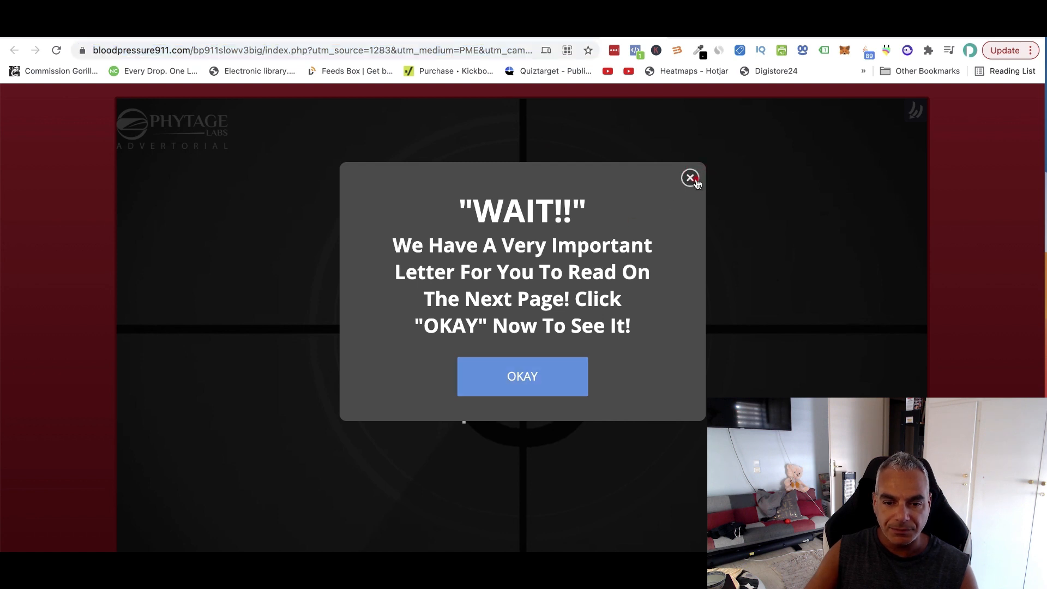
pyautogui.click(519, 384)
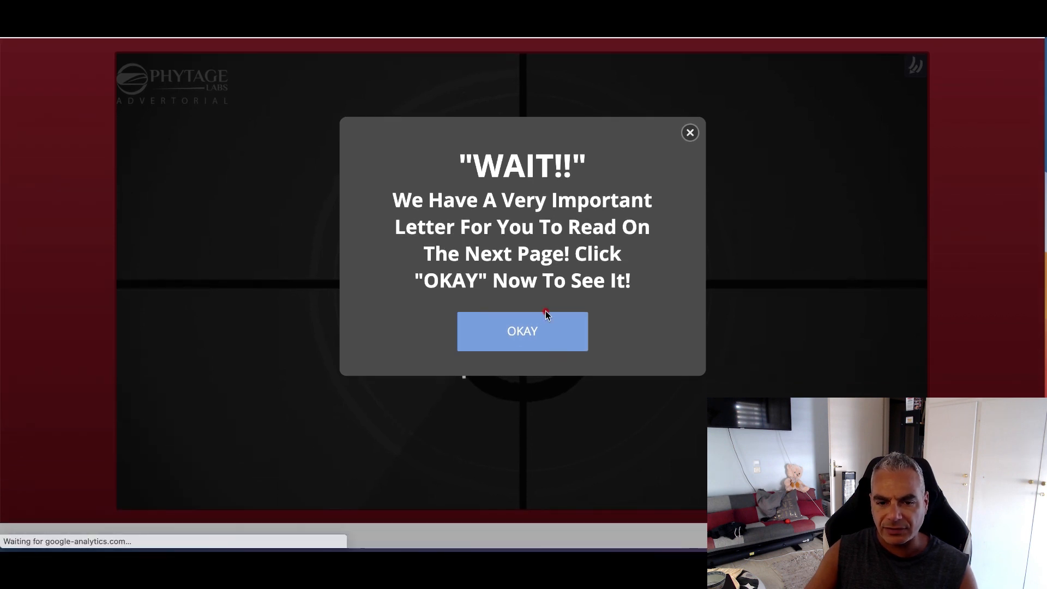
pyautogui.click(546, 314)
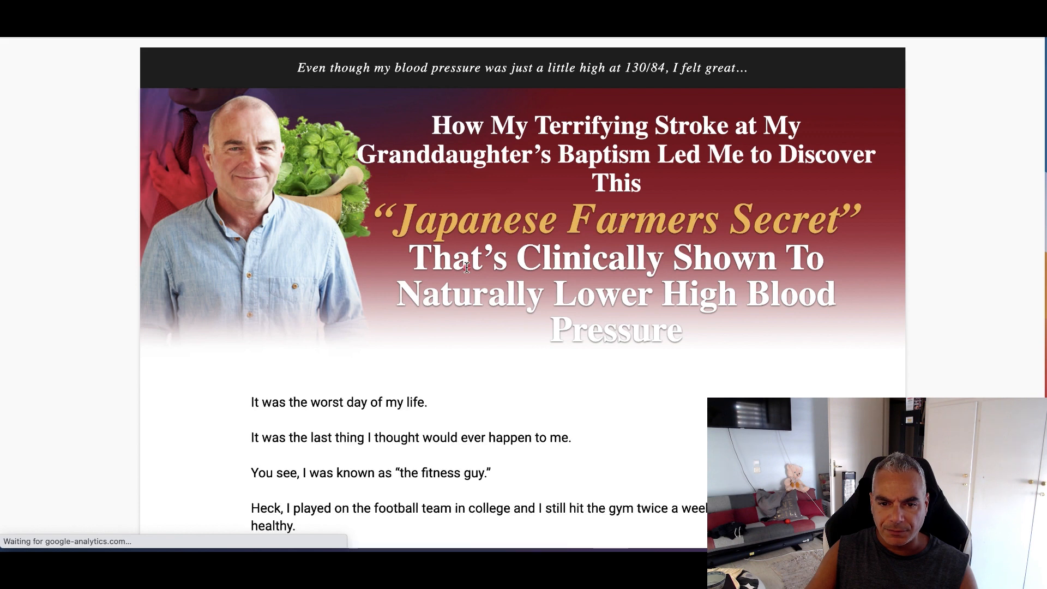
pyautogui.moveTo(500, 214); pyautogui.dragTo(840, 217)
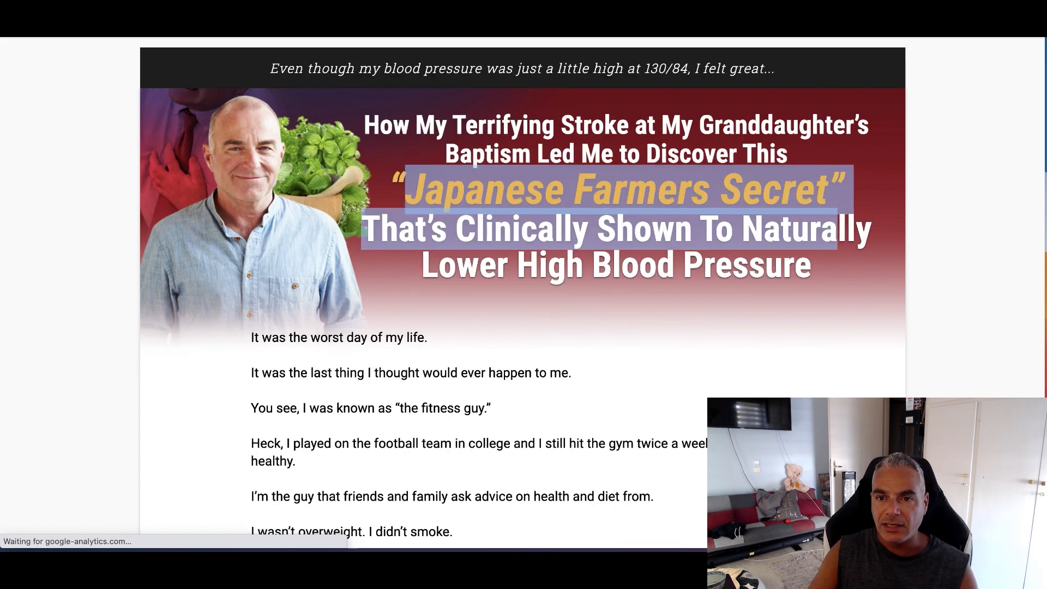
# Set the Microsoft Advertising ad's title part 2 to the copied phrase, trimmed to "Japanese Farmers Secret" without the quotation mark.
pyautogui.click(648, 22)
pyautogui.click(370, 360)
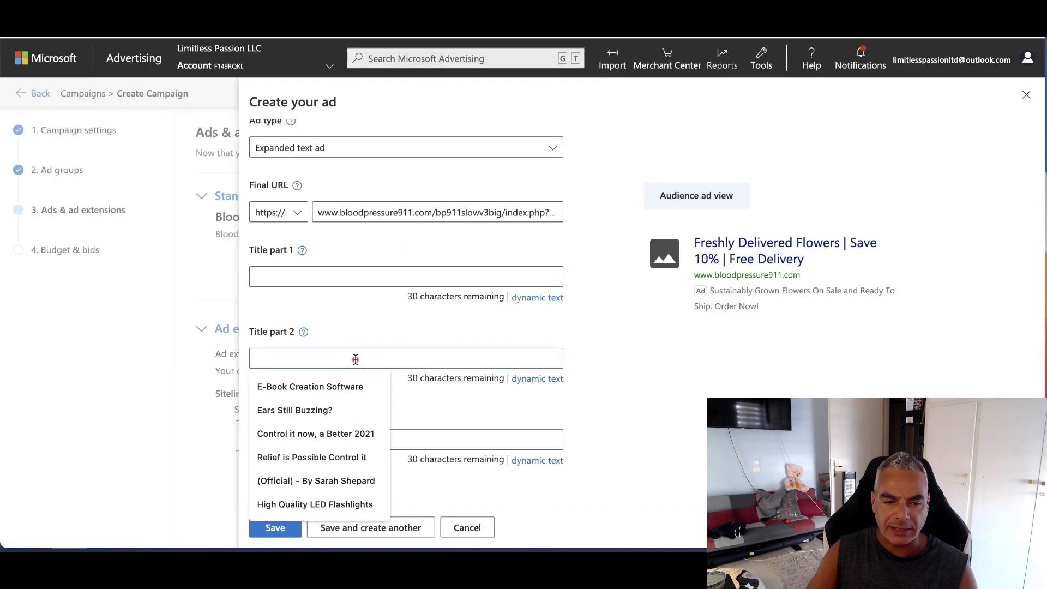
pyautogui.hotkey('ctrl', 'v')
pyautogui.moveTo(355, 358); pyautogui.dragTo(519, 365)
pyautogui.press('BackSpace')
pyautogui.press('BackSpace')
pyautogui.press('BackSpace')
pyautogui.press('BackSpace')
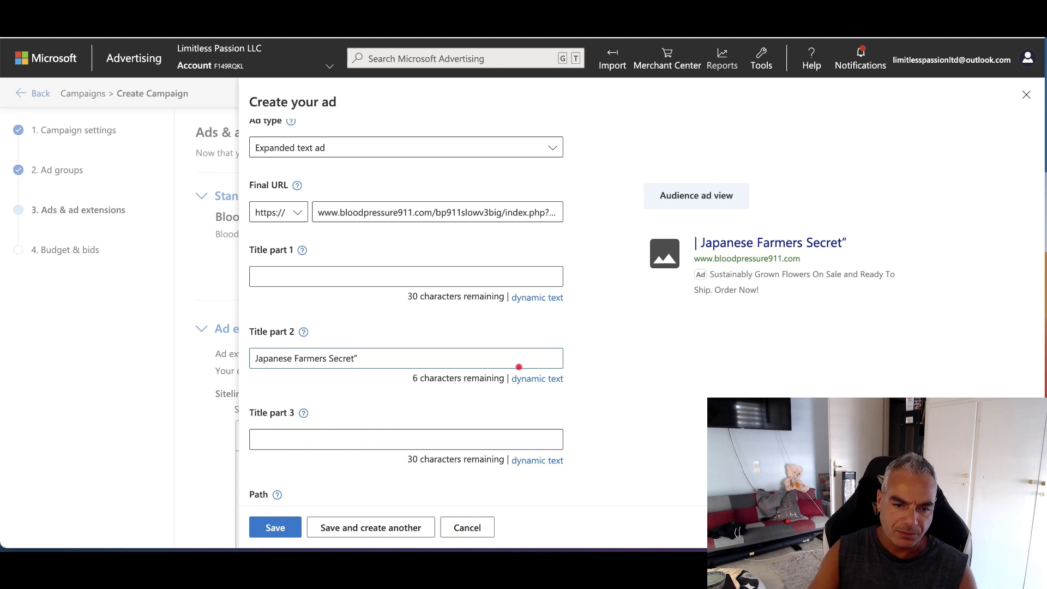
# Set the ad's title part 1 to "Low Blood Pressure".
pyautogui.click(371, 275)
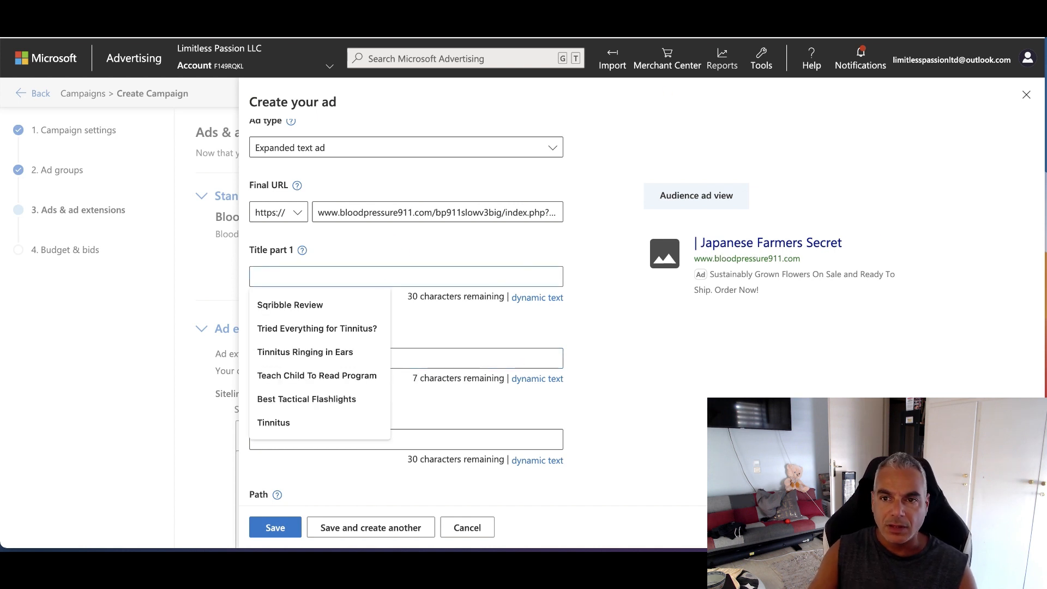
pyautogui.write('Lower')
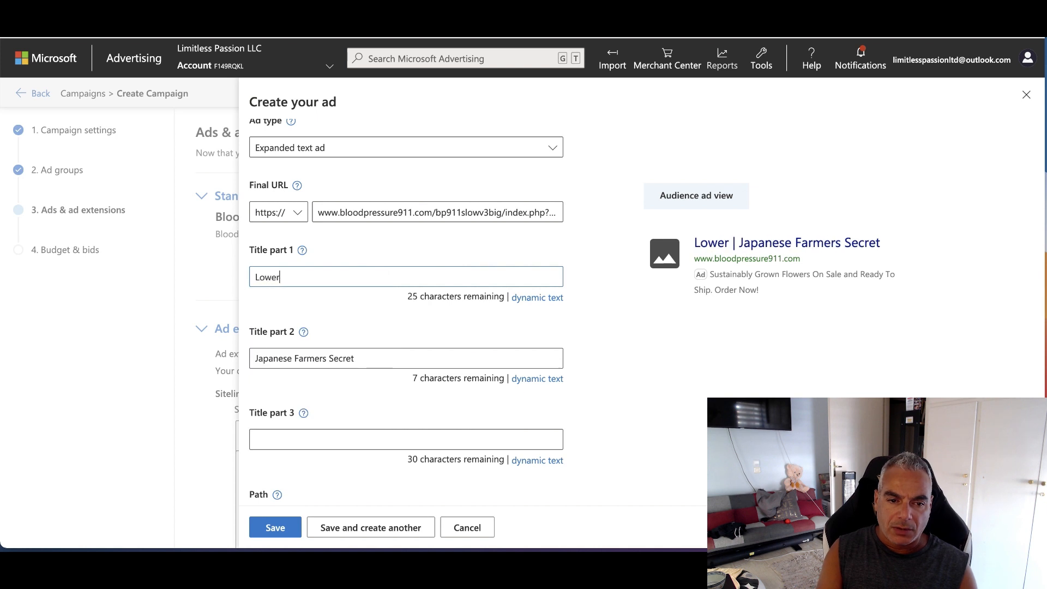
pyautogui.write(' Blodd')
pyautogui.press('BackSpace')
pyautogui.press('BackSpace')
pyautogui.press('BackSpace')
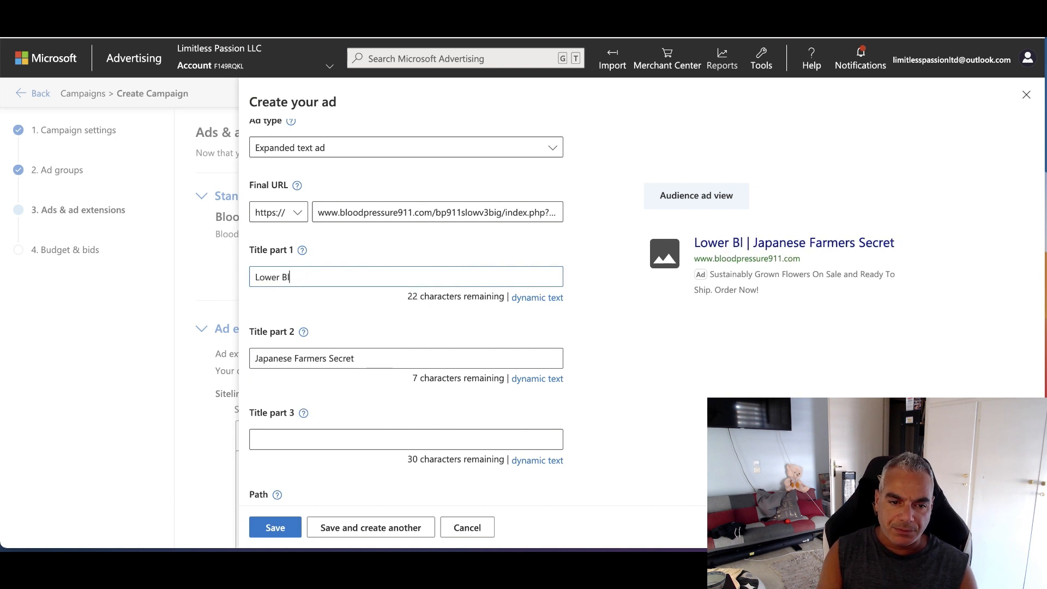
pyautogui.press('BackSpace')
pyautogui.press('BackSpace')
pyautogui.press('BackSpace')
pyautogui.press('BackSpace')
pyautogui.press('BackSpace')
pyautogui.write('w')
pyautogui.press('BackSpace')
pyautogui.write('Blood Prss')
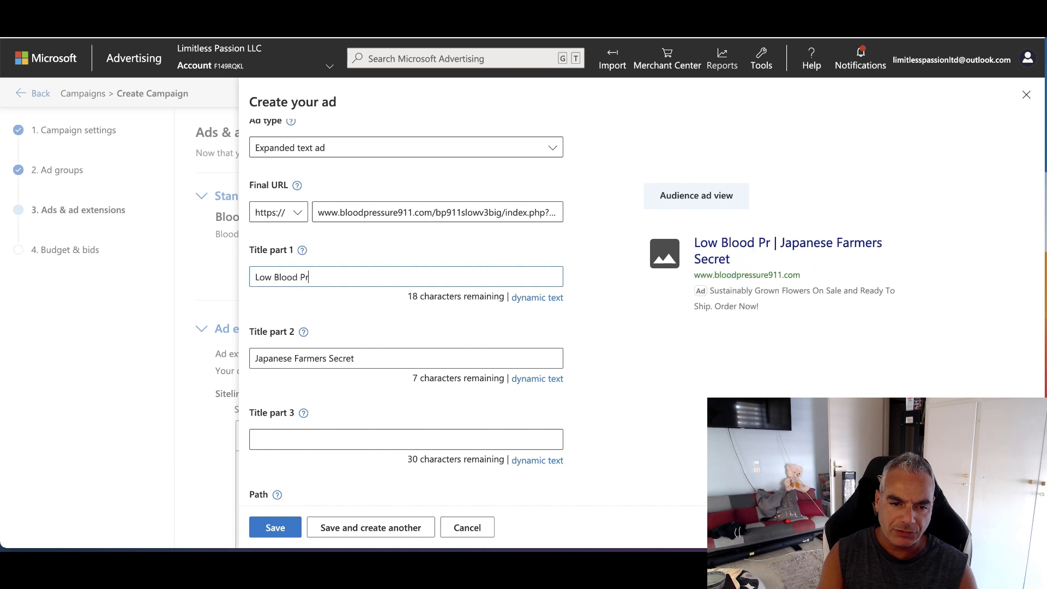
pyautogui.press('BackSpace')
pyautogui.press('BackSpace')
pyautogui.write('es')
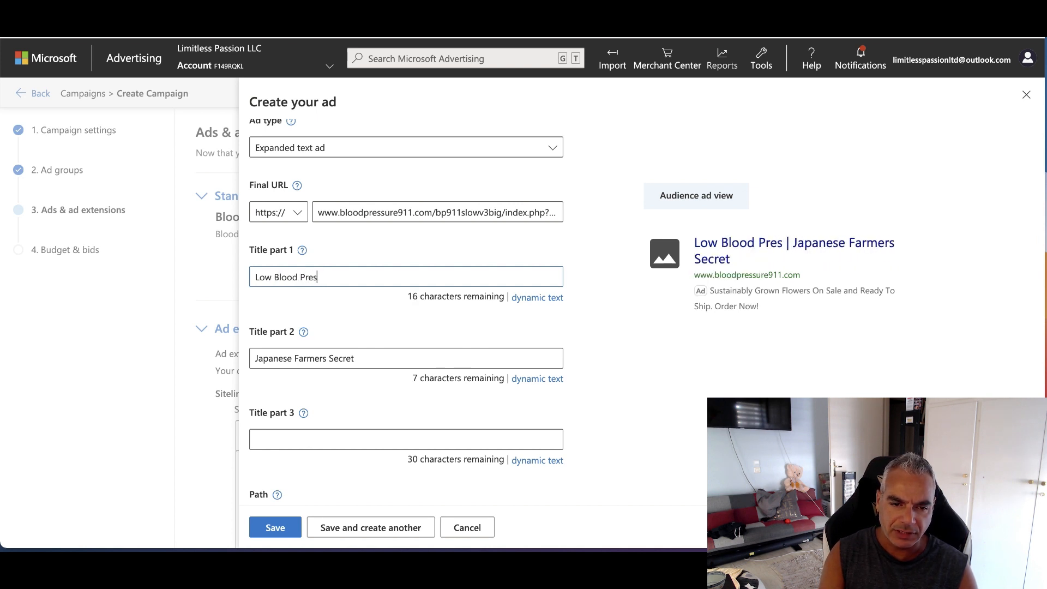
pyautogui.write('sur')
pyautogui.press('BackSpace')
pyautogui.press('BackSpace')
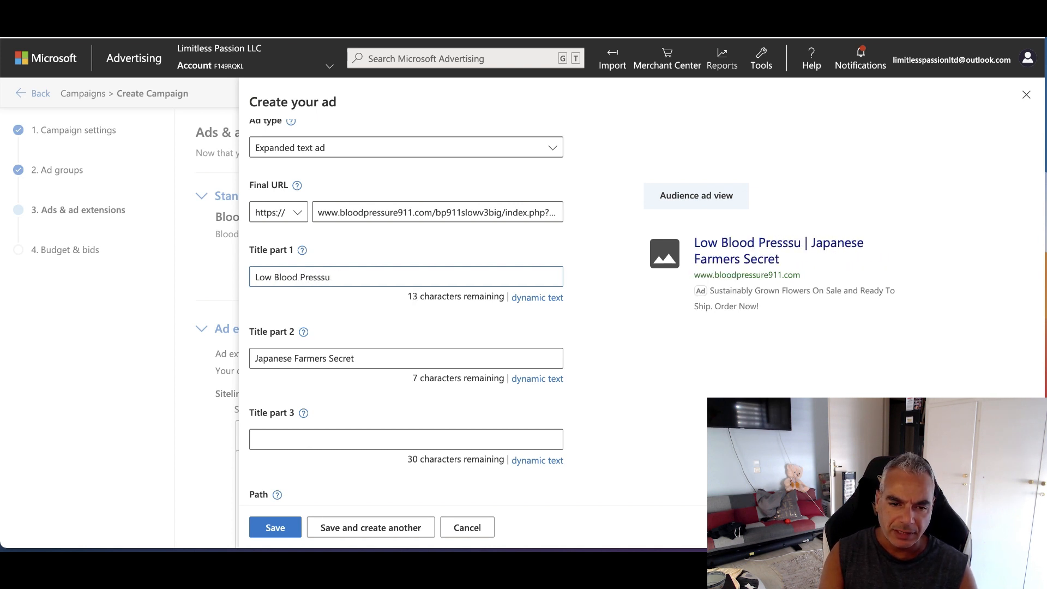
pyautogui.write('ure')
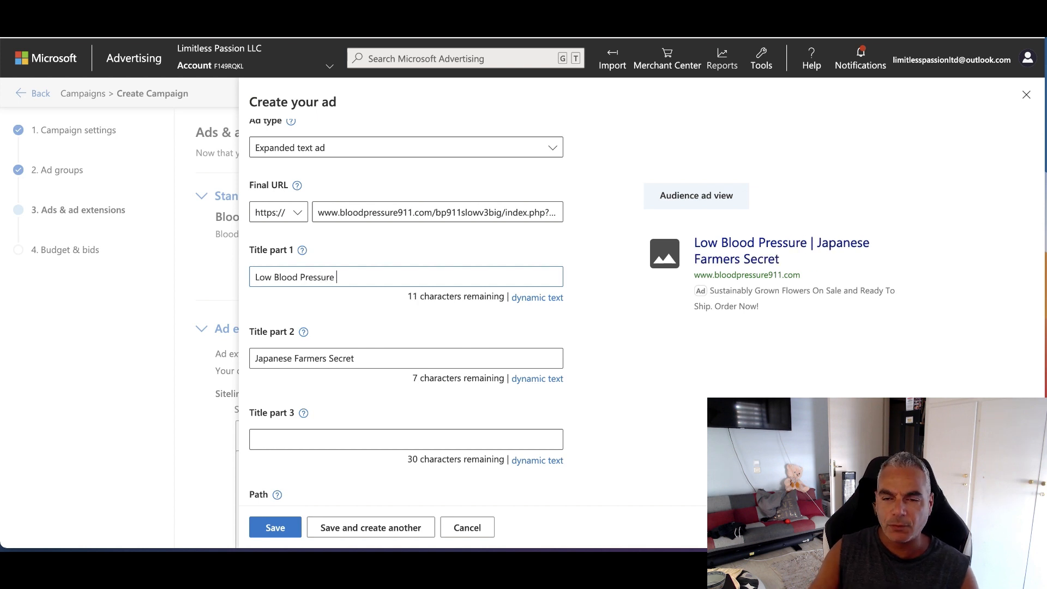
# Dismiss the pop-up on the Blood Pressure 911 sales page and read through the letter for ad title wording.
pyautogui.hotkey('ctrl', 'Tab')
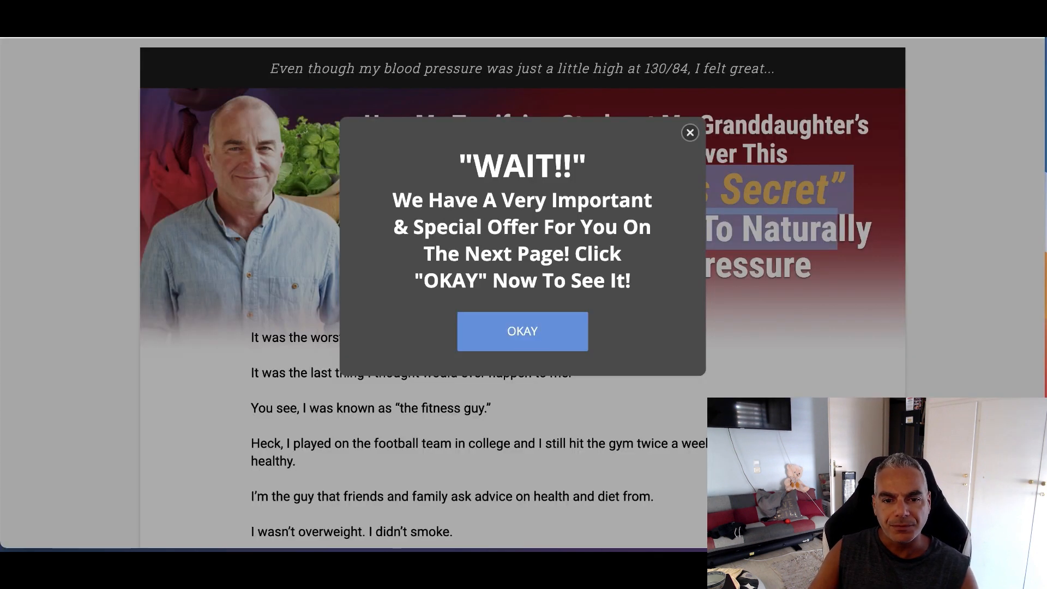
pyautogui.click(690, 133)
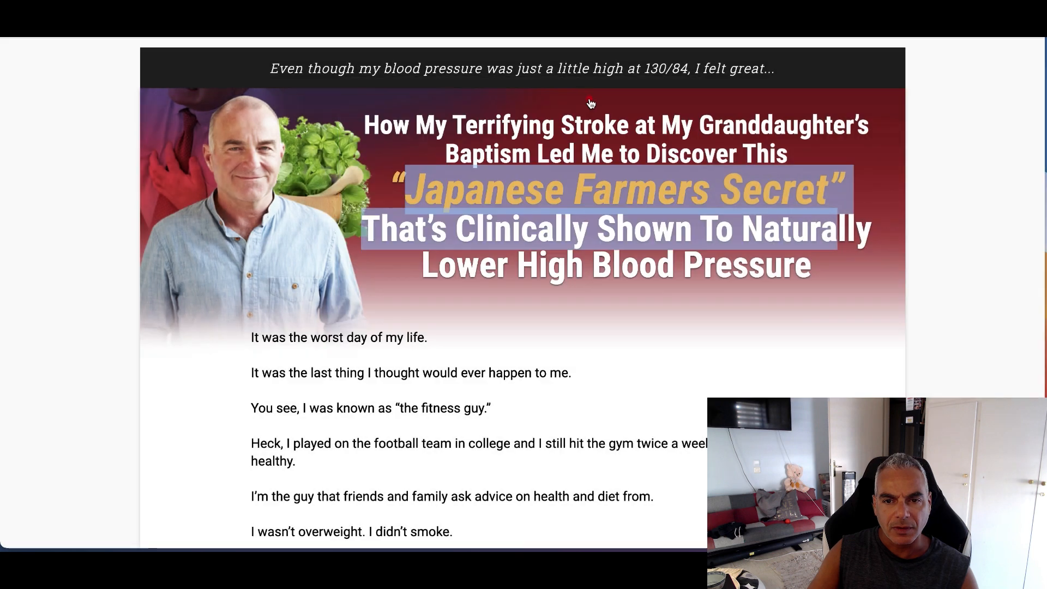
pyautogui.scroll(-10, 456, 337)
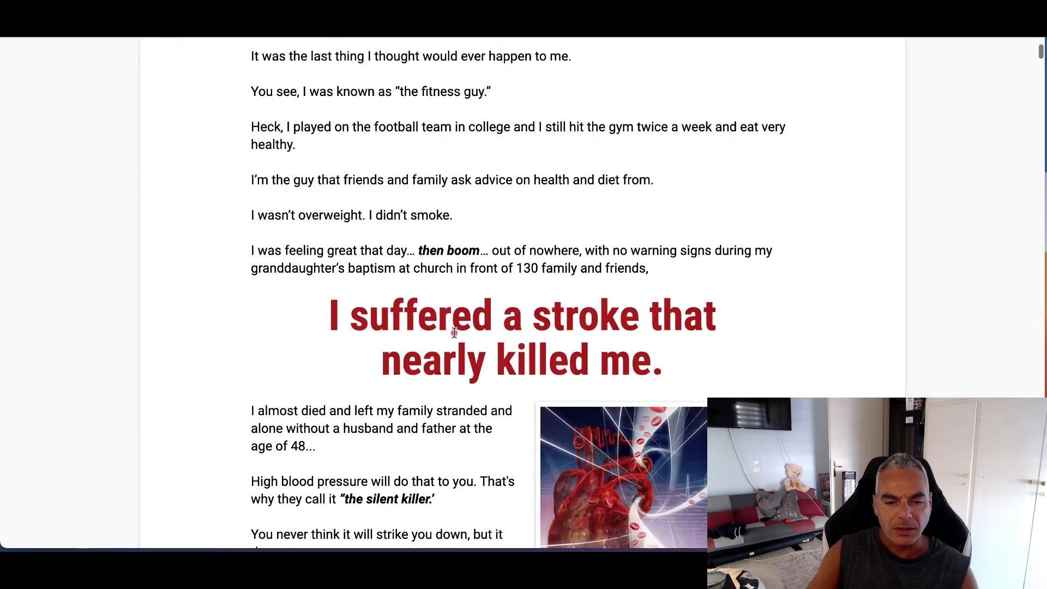
pyautogui.scroll(-6, 454, 332)
pyautogui.scroll(2, 454, 332)
pyautogui.scroll(-10, 454, 332)
pyautogui.scroll(-12, 454, 331)
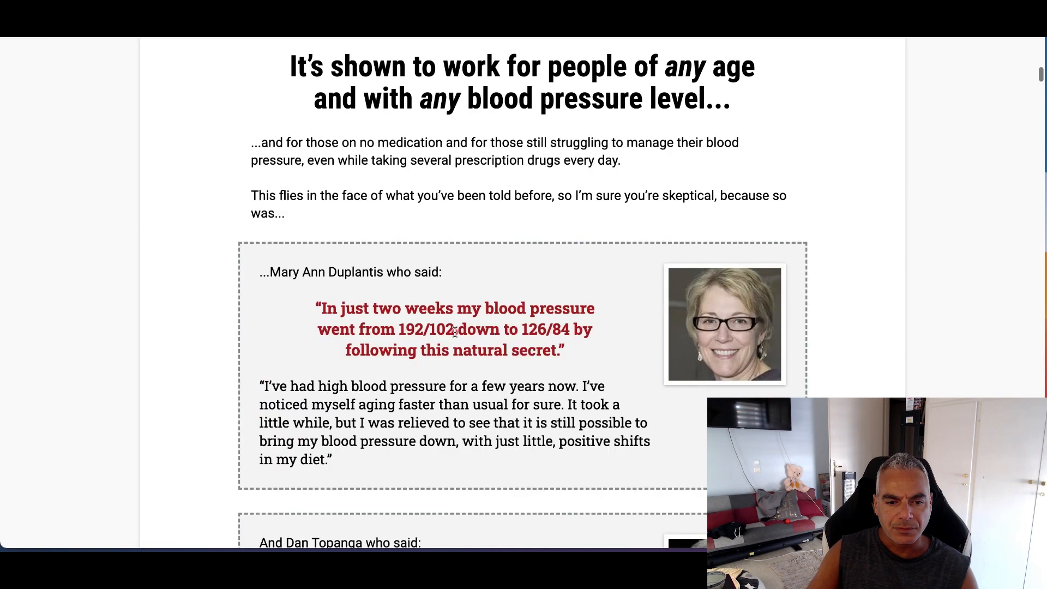
pyautogui.scroll(-7, 455, 331)
pyautogui.scroll(-1, 455, 333)
pyautogui.scroll(1, 456, 332)
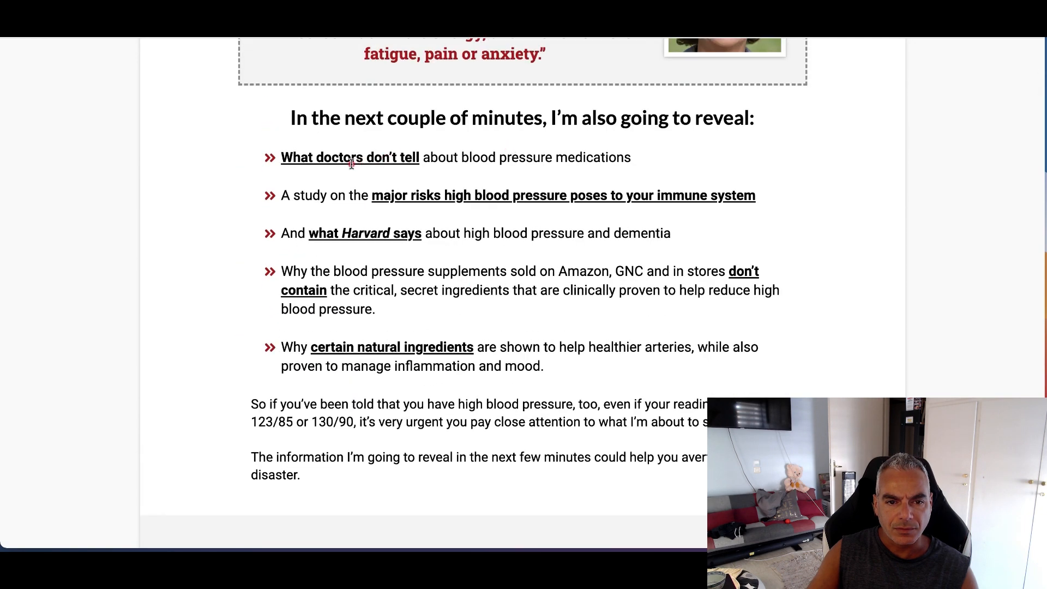
pyautogui.scroll(-1, 573, 162)
pyautogui.scroll(-1, 453, 167)
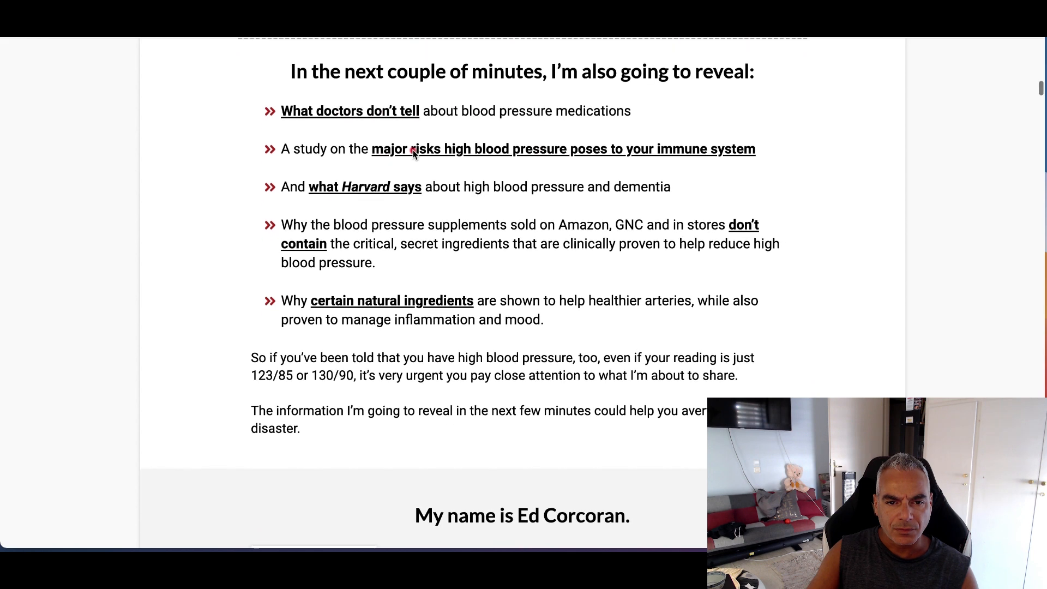
pyautogui.scroll(-20, 522, 295)
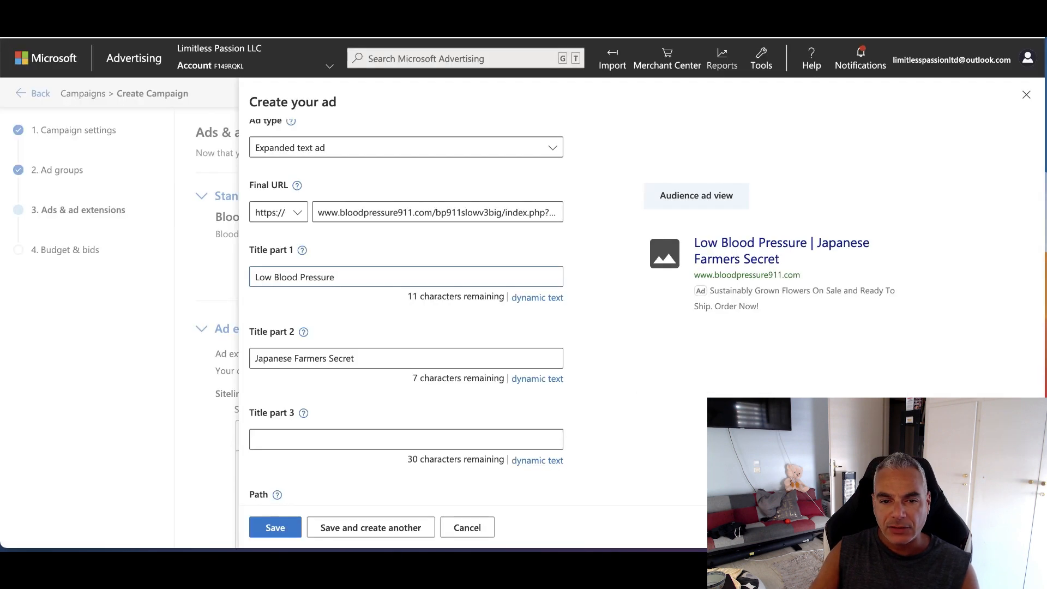
# Add "Naturally" at the start of the ad's title part 1 and replace "Blood" with "Your".
pyautogui.click(250, 277)
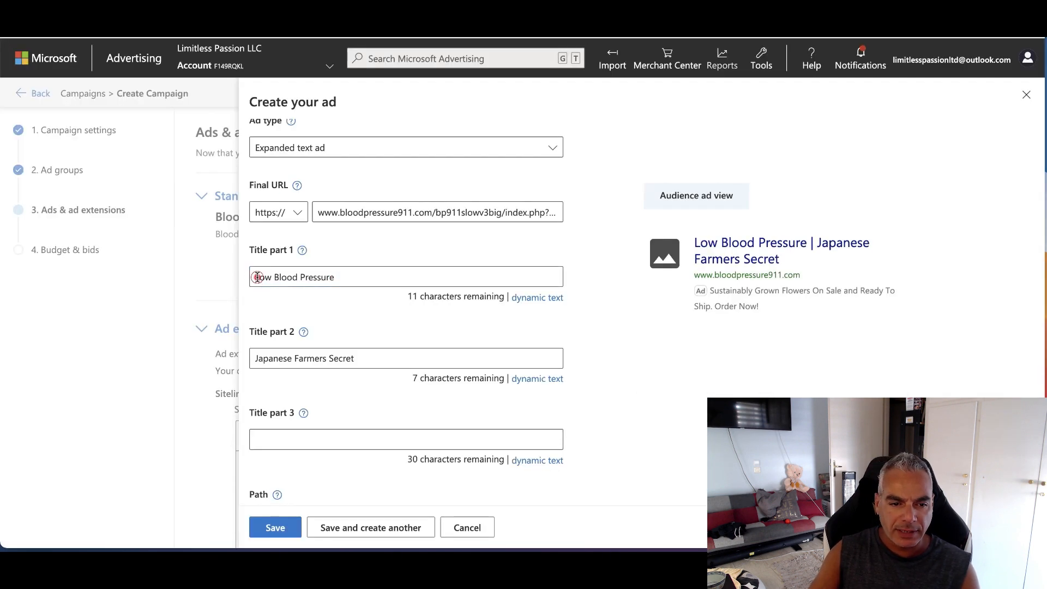
pyautogui.write('Naturally')
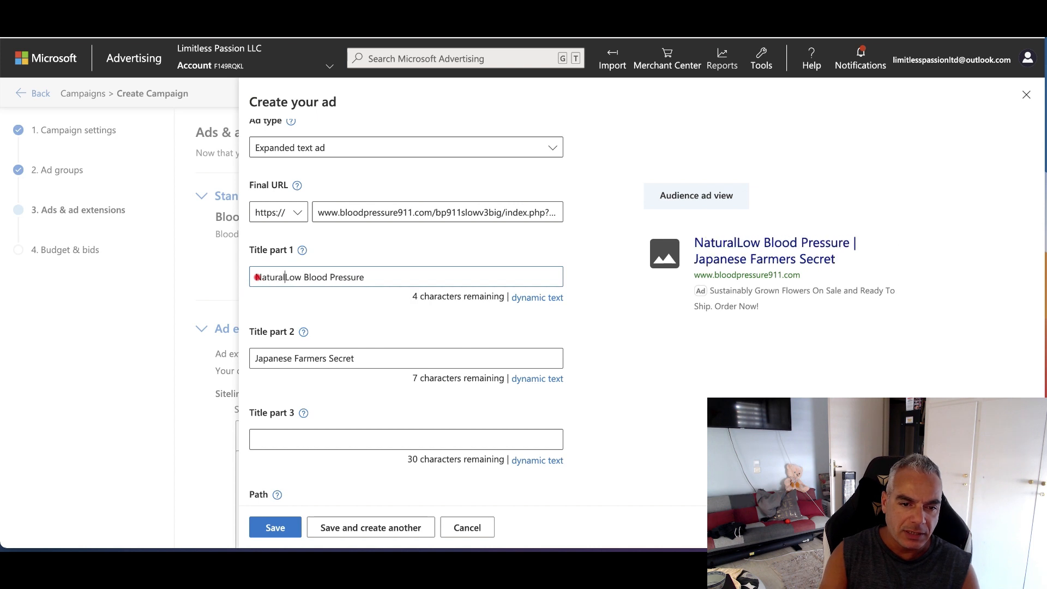
pyautogui.click(316, 279)
pyautogui.write('Your')
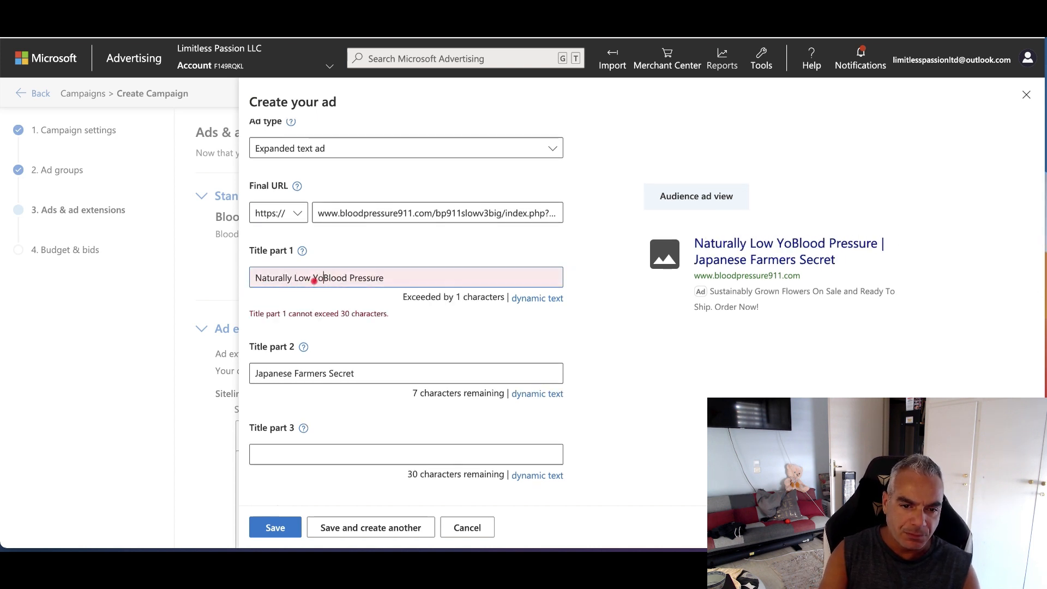
pyautogui.press('Delete')
pyautogui.press('Delete')
pyautogui.press('Delete')
pyautogui.press('Delete')
pyautogui.press('Delete')
pyautogui.press('Delete')
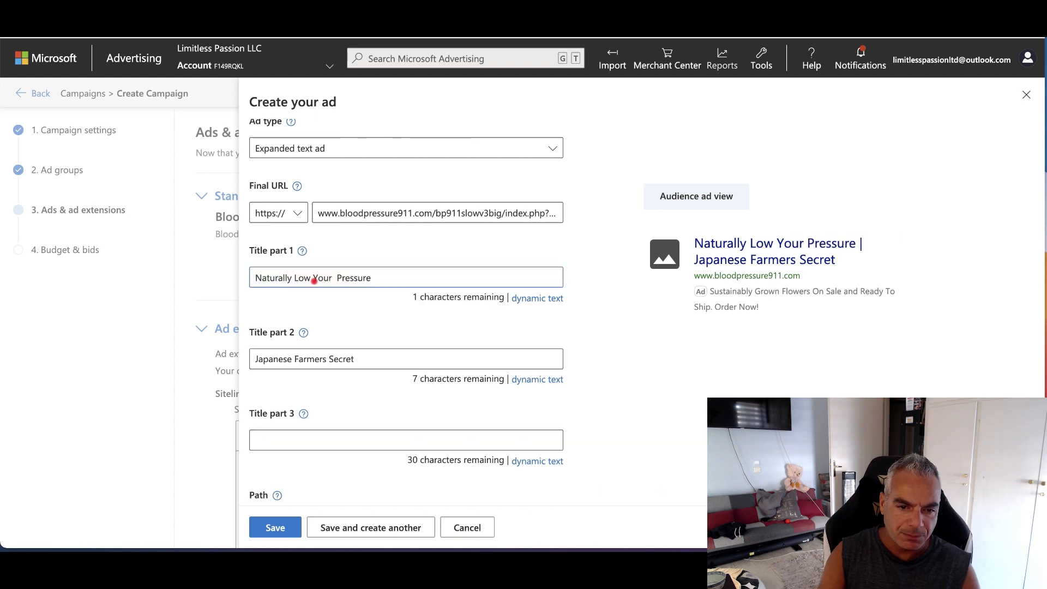
# Rewrite the ad's title part 1 as "Naturally Low Blood Pressure".
pyautogui.press('BackSpace')
pyautogui.press('BackSpace')
pyautogui.press('BackSpace')
pyautogui.press('BackSpace')
pyautogui.press('BackSpace')
pyautogui.press('BackSpace')
pyautogui.press('BackSpace')
pyautogui.press('BackSpace')
pyautogui.press('BackSpace')
pyautogui.press('BackSpace')
pyautogui.press('BackSpace')
pyautogui.press('BackSpace')
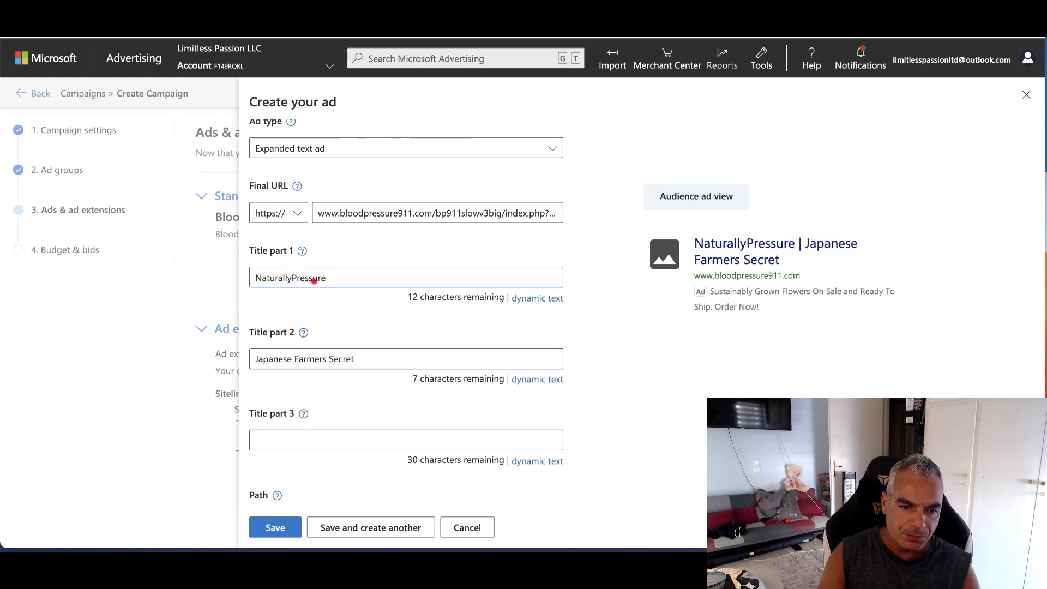
pyautogui.write('Low Pr')
pyautogui.press('BackSpace')
pyautogui.press('BackSpace')
pyautogui.press('BackSpace')
pyautogui.press('BackSpace')
pyautogui.press('BackSpace')
pyautogui.press('BackSpace')
pyautogui.press('BackSpace')
pyautogui.write('ly Low Y')
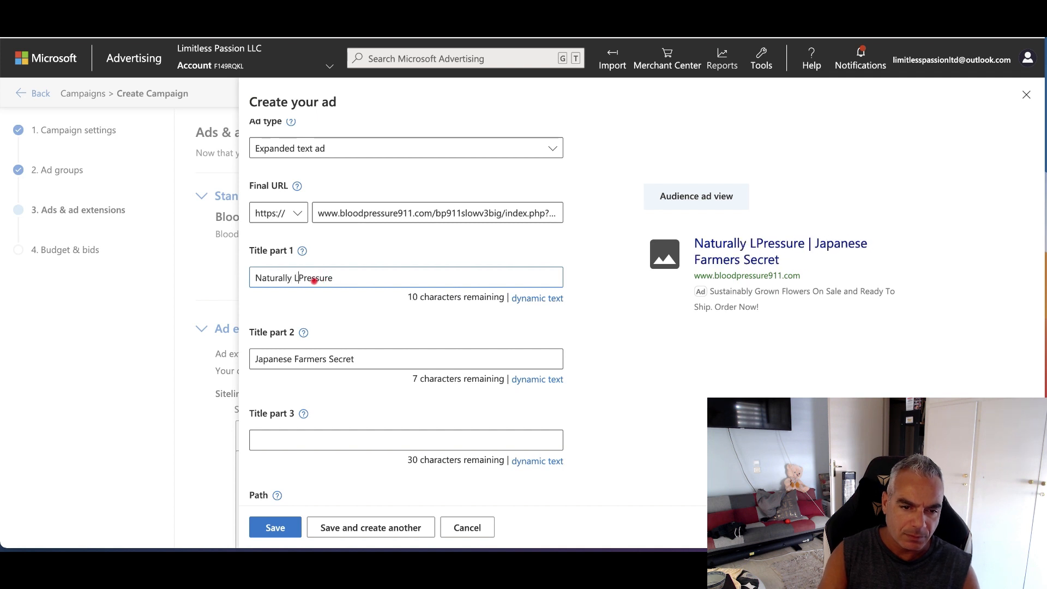
pyautogui.press('BackSpace')
pyautogui.write('Blood')
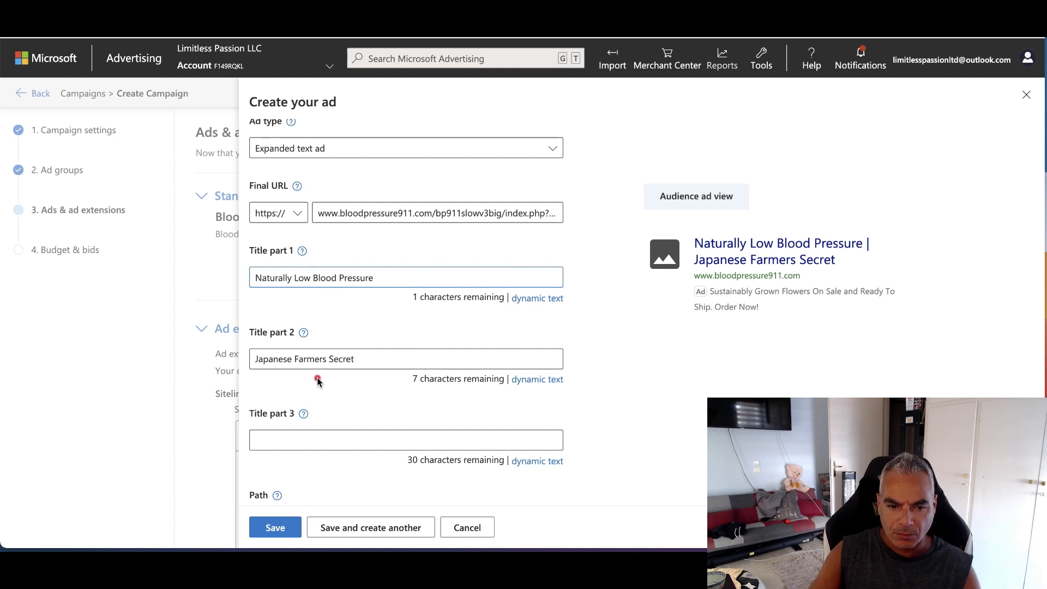
# Copy the phrase "ormal and health blood pressure" from the sales page's FAQ and paste it into the ad's title part 3.
pyautogui.click(339, 442)
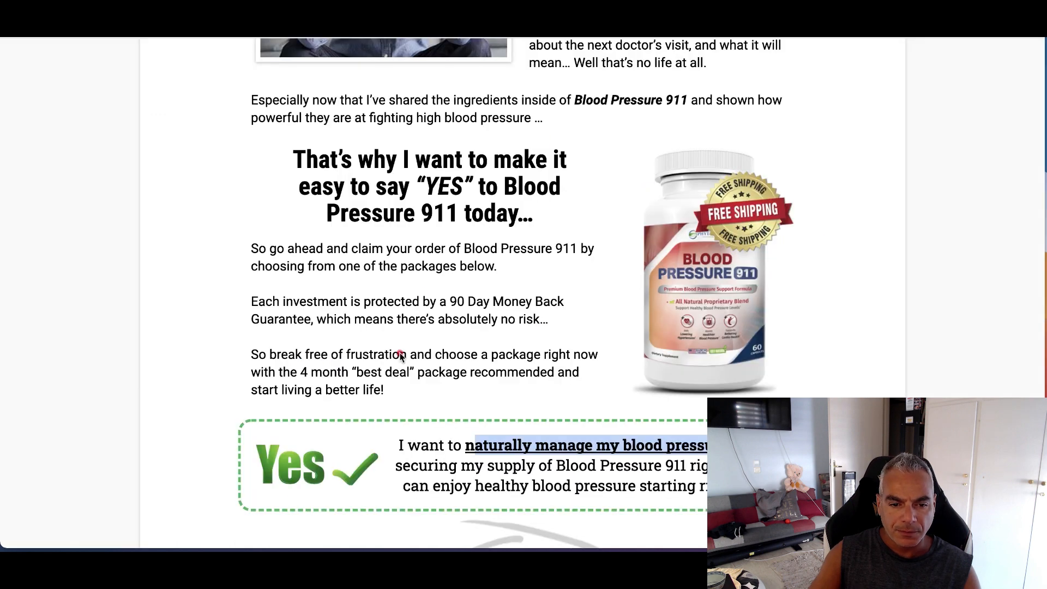
pyautogui.scroll(-5, 401, 356)
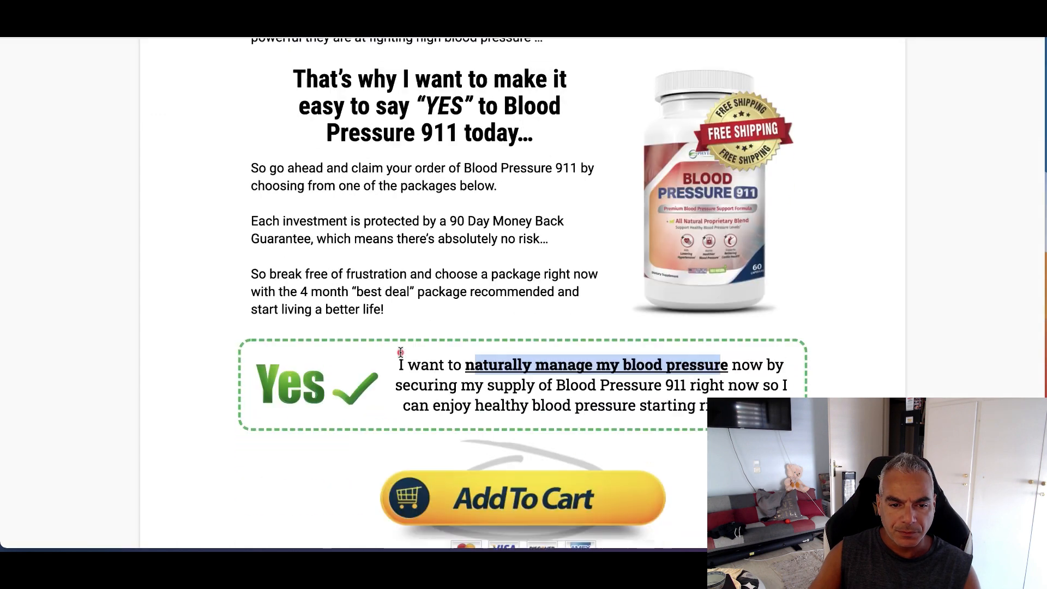
pyautogui.scroll(-6, 401, 356)
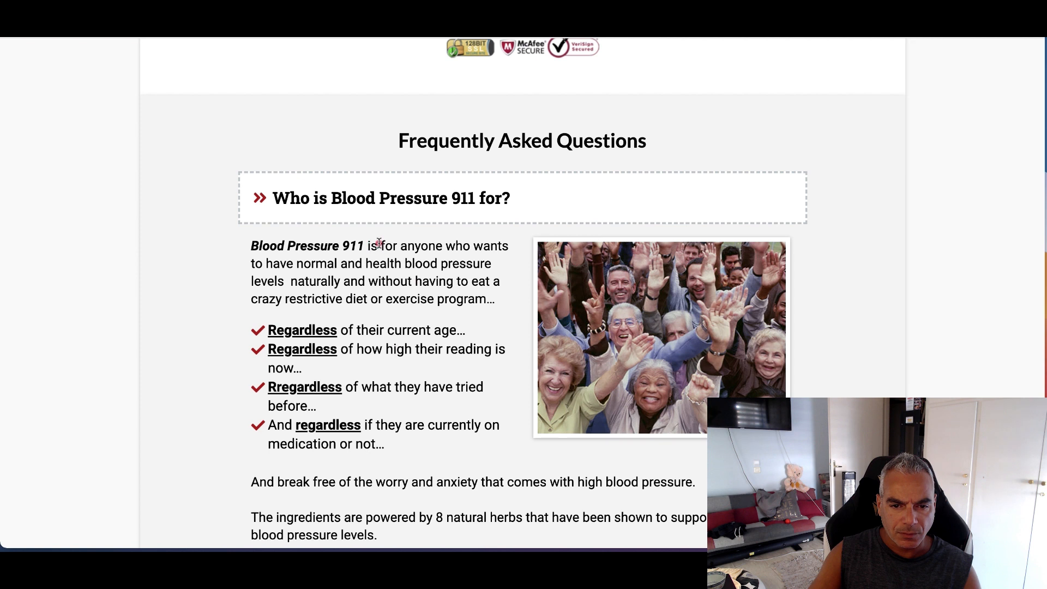
pyautogui.moveTo(434, 266); pyautogui.dragTo(491, 263)
pyautogui.press('super+c')
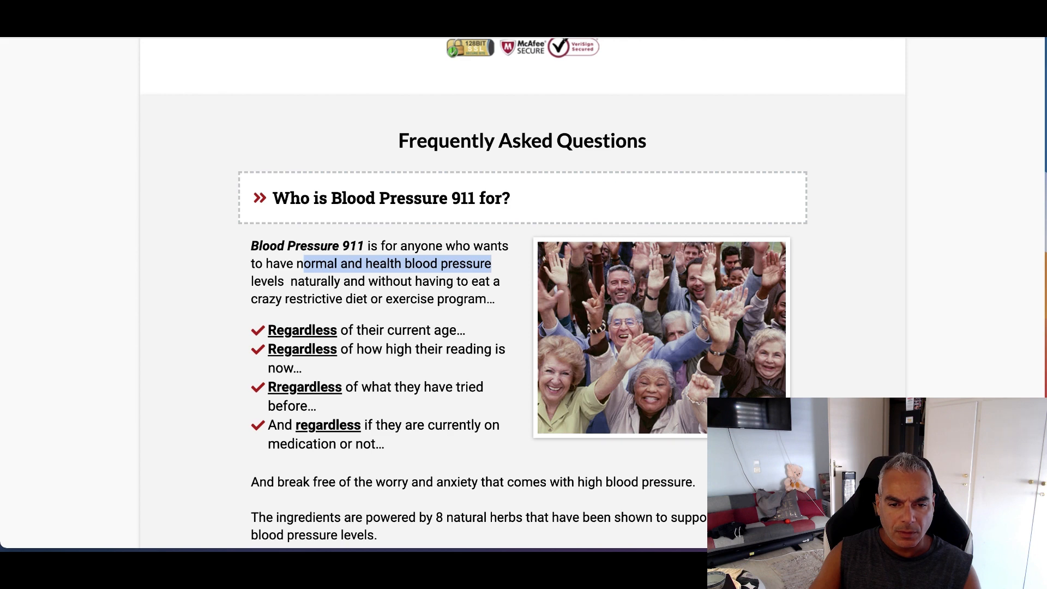
pyautogui.click(658, 34)
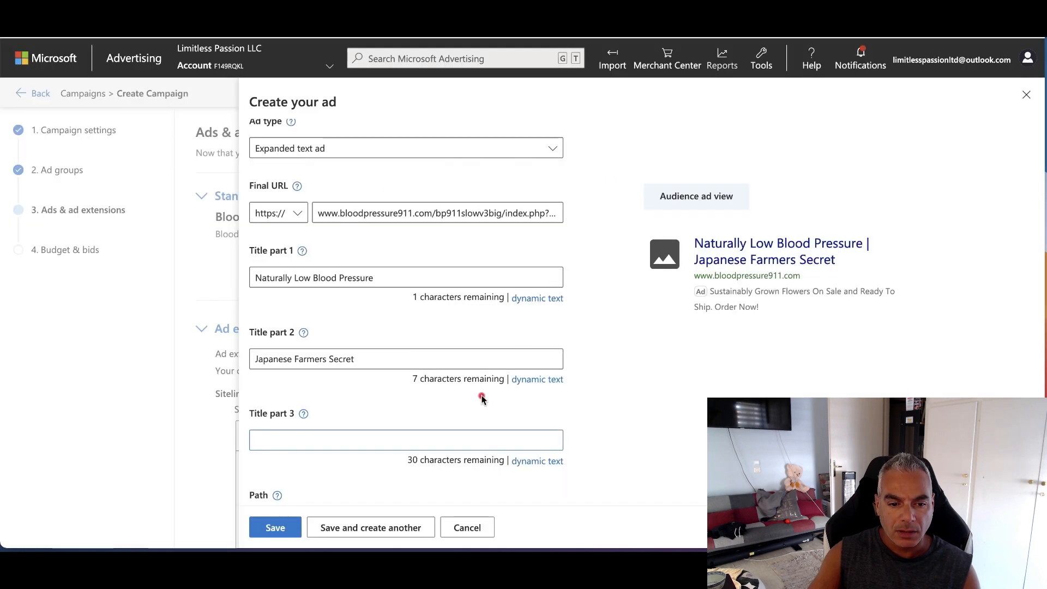
pyautogui.click(360, 446)
pyautogui.press('super+v')
# Edit the pasted title part 3 to read "Normal Health blood pressure".
pyautogui.tripleClick(256, 440)
pyautogui.hotkey('ctrl', 'c')
pyautogui.click(254, 443)
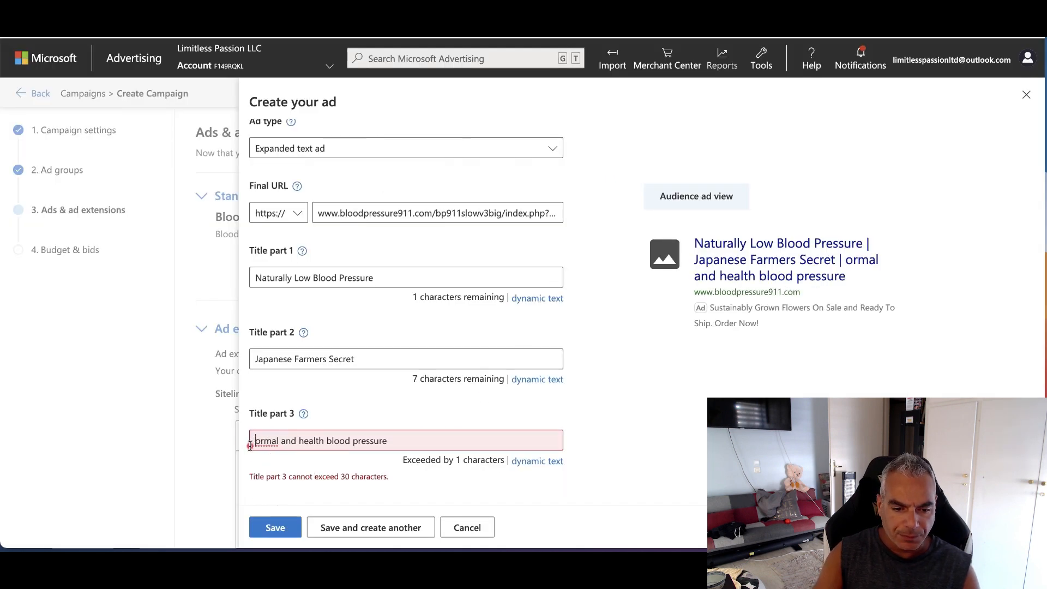
pyautogui.write('N')
pyautogui.click(308, 440)
pyautogui.press('BackSpace')
pyautogui.press('BackSpace')
pyautogui.press('BackSpace')
pyautogui.press('BackSpace')
pyautogui.press('Delete')
pyautogui.write('H')
pyautogui.press('Left')
pyautogui.press('Left')
pyautogui.press('Left')
pyautogui.press('Left')
pyautogui.press('Left')
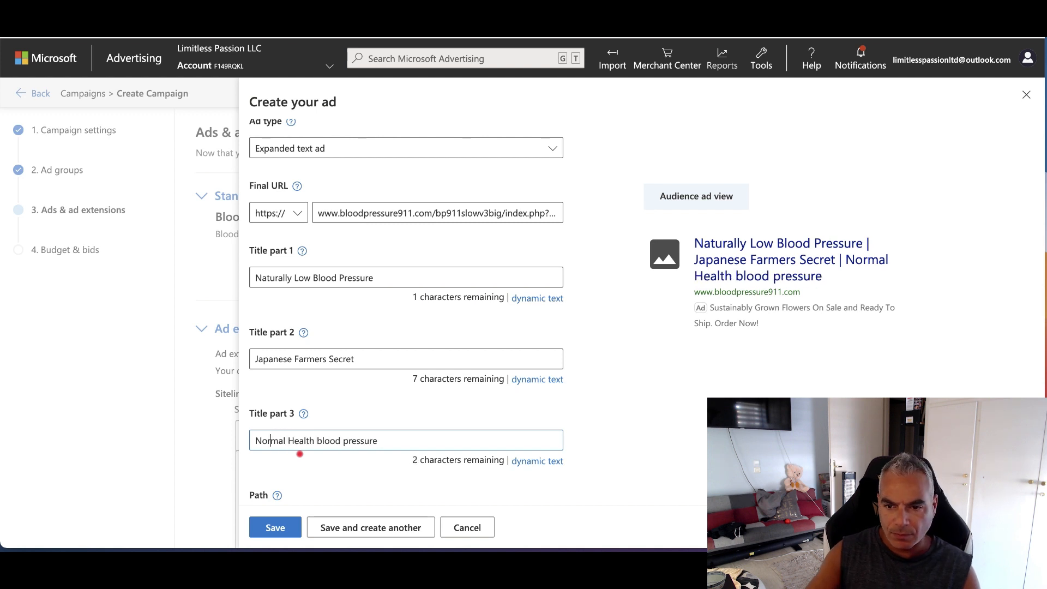
# Replace the text of the ad's title part 3 with "Naturally Lowers".
pyautogui.moveTo(386, 444); pyautogui.dragTo(246, 439)
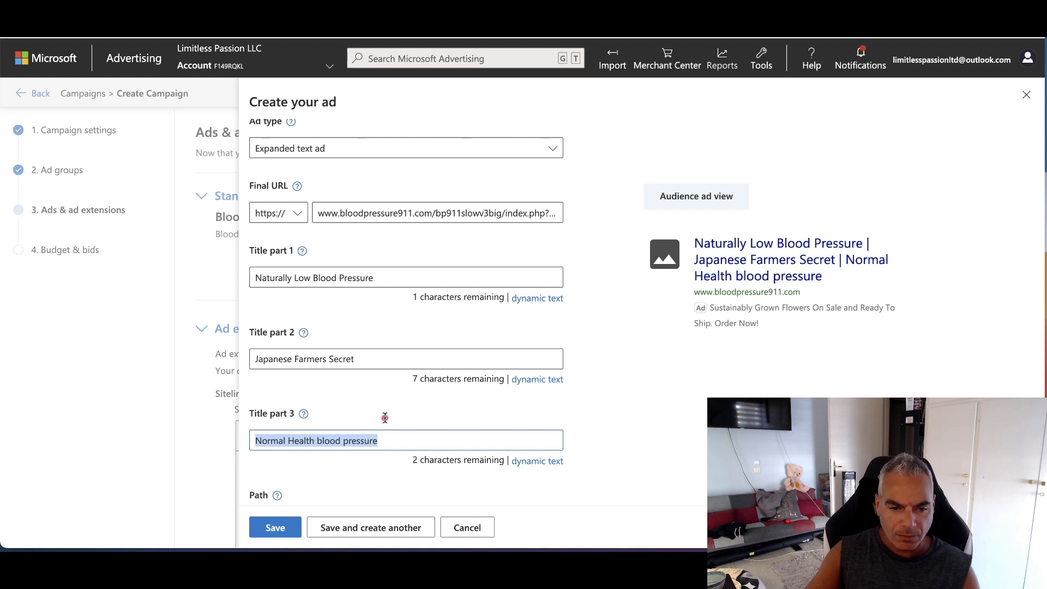
pyautogui.press('BackSpace')
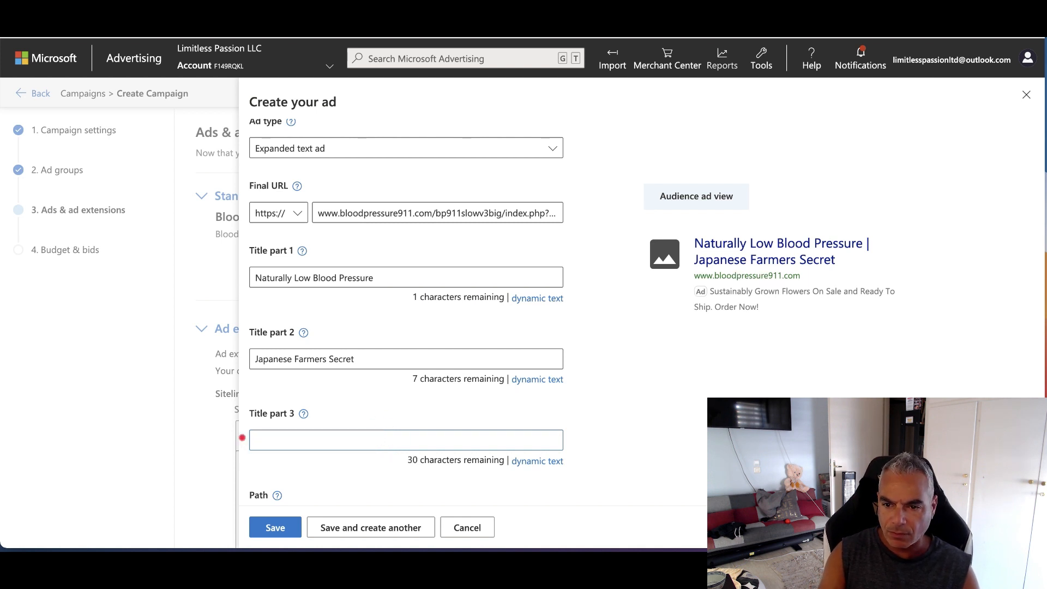
pyautogui.write('Lowe')
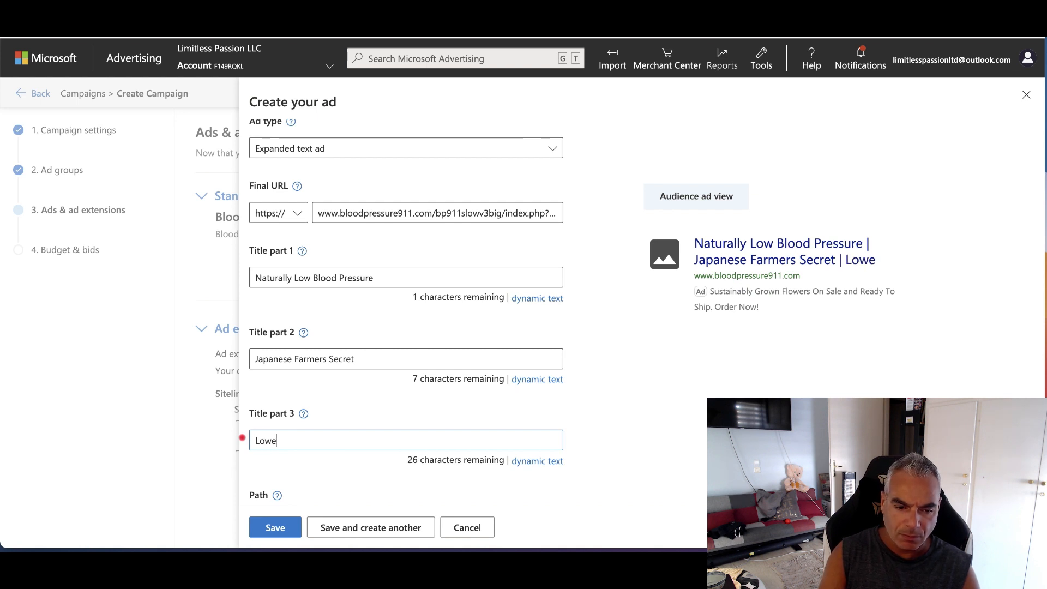
pyautogui.press('BackSpace')
pyautogui.press('BackSpace')
pyautogui.press('BackSpace')
pyautogui.write('Naturally ?lo')
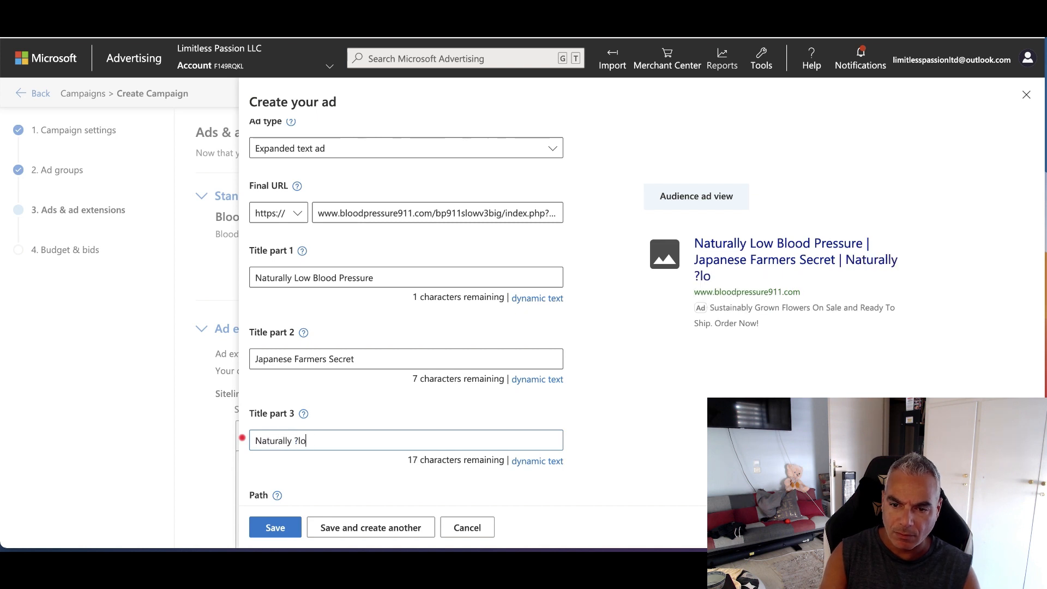
pyautogui.press('BackSpace')
pyautogui.press('BackSpace')
pyautogui.press('BackSpace')
pyautogui.write('Lowers')
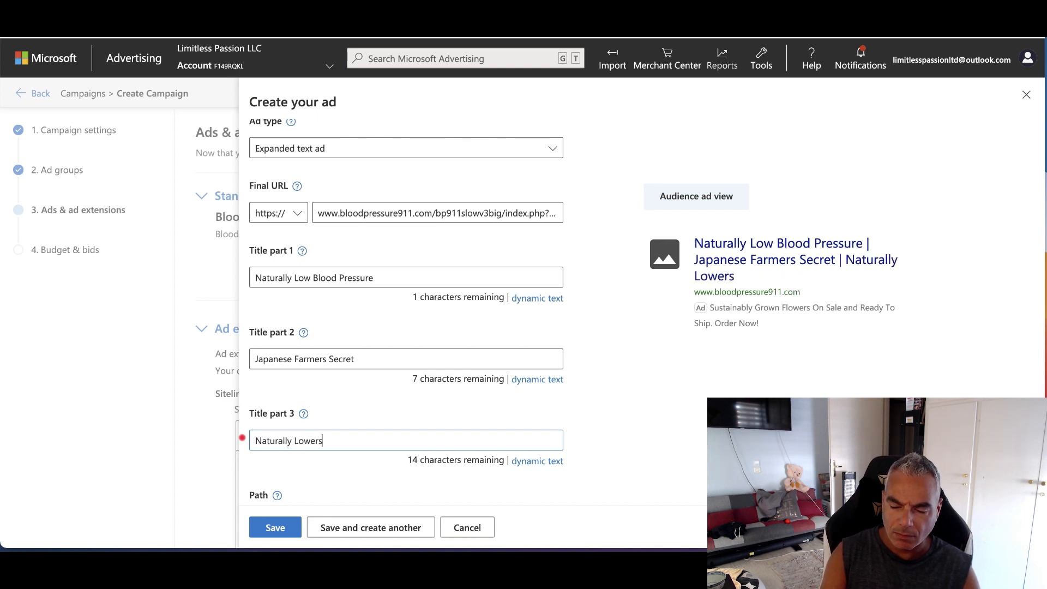
# Clear the wording from the ad's title part 3.
pyautogui.press('BackSpace')
pyautogui.press('BackSpace')
pyautogui.press('BackSpace')
pyautogui.press('BackSpace')
pyautogui.press('BackSpace')
pyautogui.press('BackSpace')
pyautogui.press('BackSpace')
pyautogui.press('BackSpace')
pyautogui.press('BackSpace')
pyautogui.press('BackSpace')
pyautogui.press('BackSpace')
pyautogui.press('BackSpace')
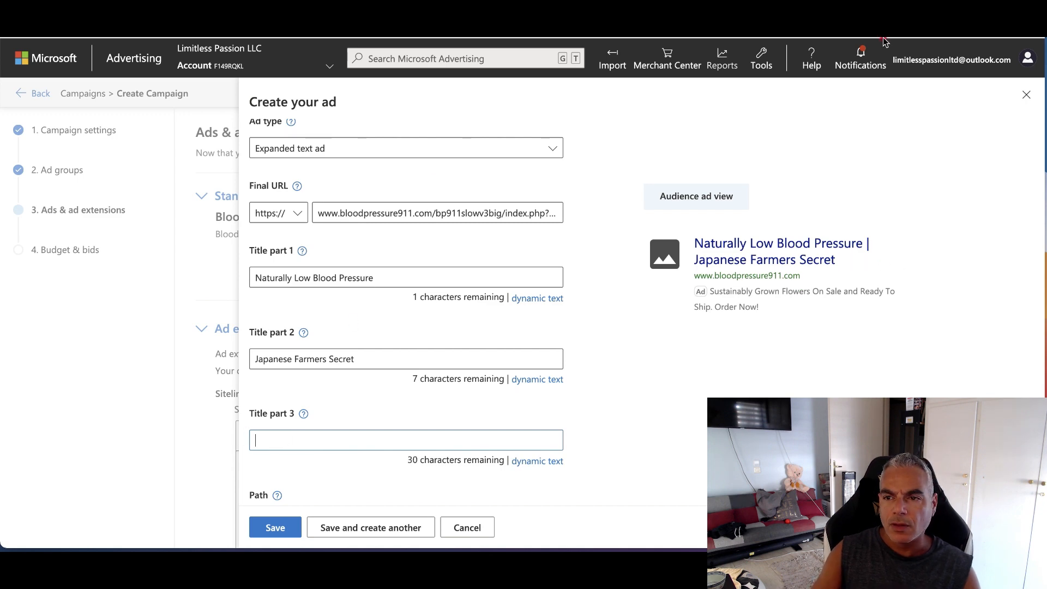
# Find the "8 natural herbs" wording in the sales page's FAQ and set the ad's title part 3 to "8 Natural Herbs".
pyautogui.hotkey('ctrl', 'Tab')
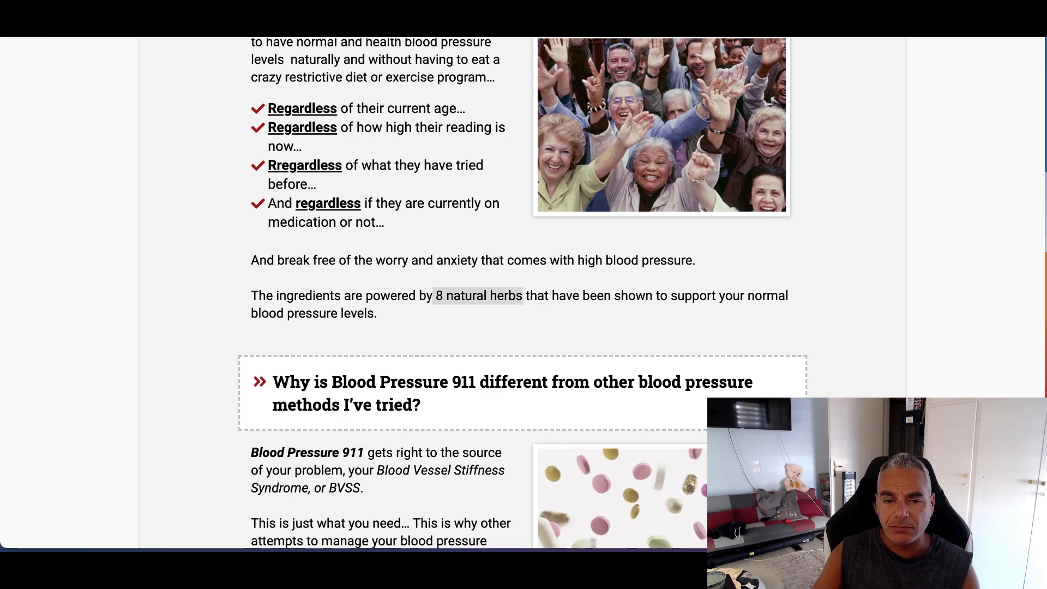
pyautogui.hotkey('ctrl', 'shift', 'Tab')
pyautogui.hotkey('ctrl', 'v')
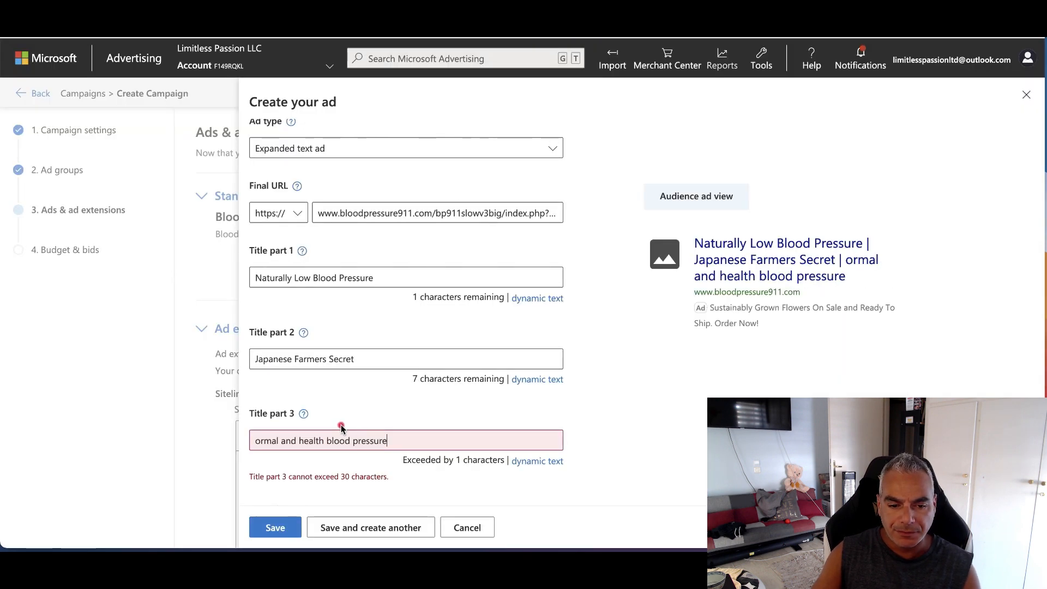
pyautogui.moveTo(396, 432); pyautogui.dragTo(296, 420)
pyautogui.write('8 Natural')
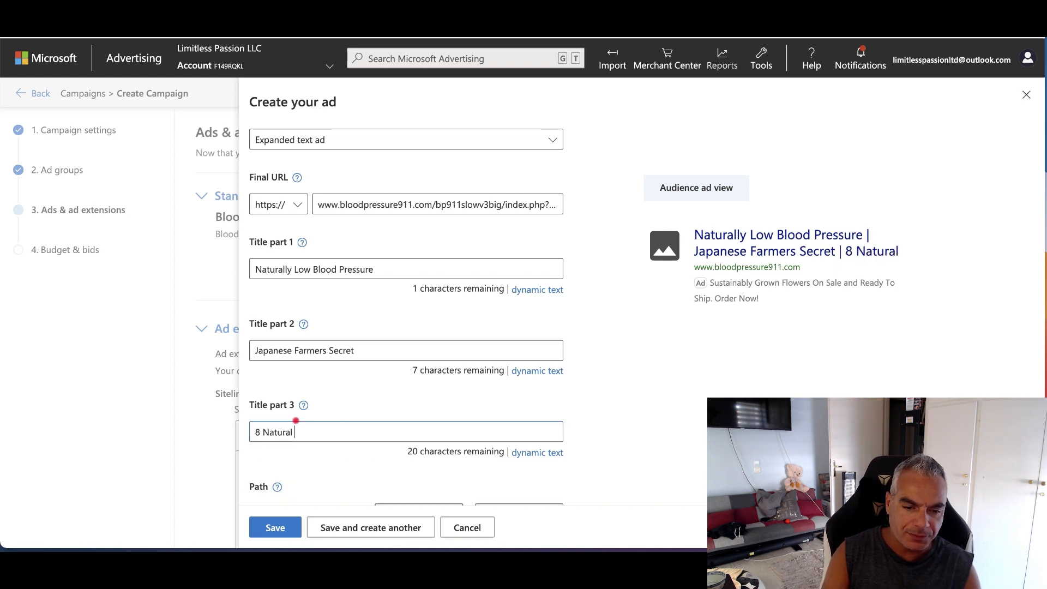
pyautogui.write(' Herbs')
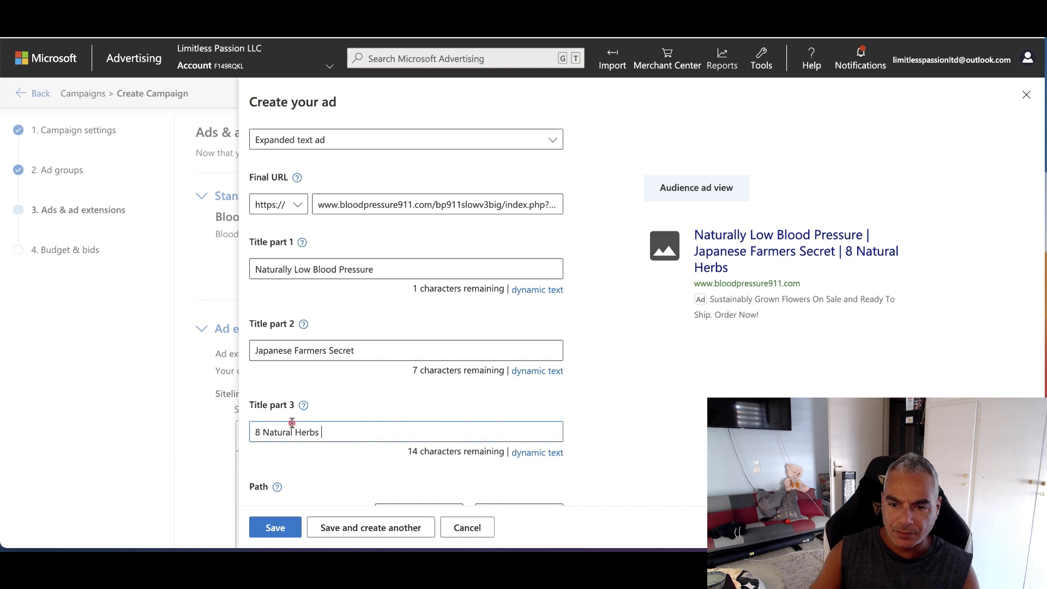
# Set ad text 1 to "Blood can flow freely from your heart to all of your organs and the rest of your body." and fill ad text 2.
pyautogui.scroll(-2, 294, 428)
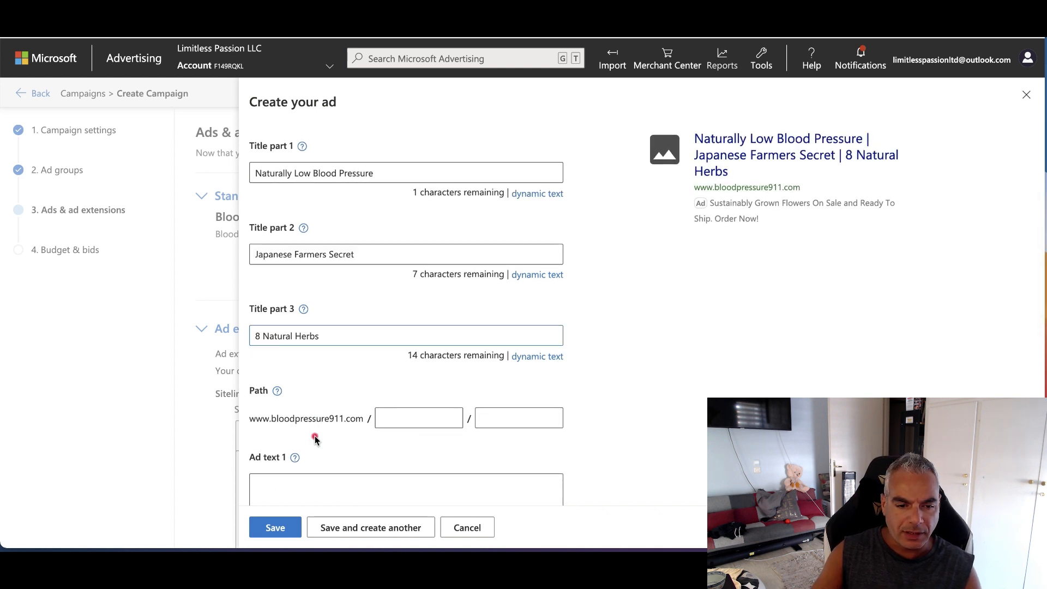
pyautogui.scroll(-3, 313, 434)
pyautogui.click(338, 310)
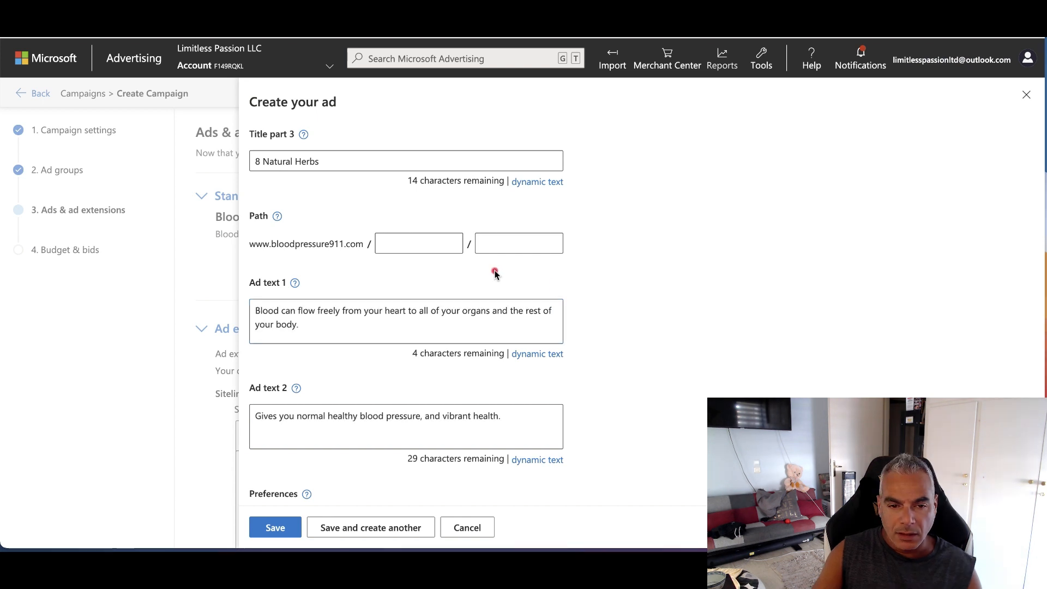
# Save the ad with the audience ad format preference kept, and continue to budget and bids without adding ad extensions.
pyautogui.scroll(-2, 460, 275)
pyautogui.scroll(-3, 460, 275)
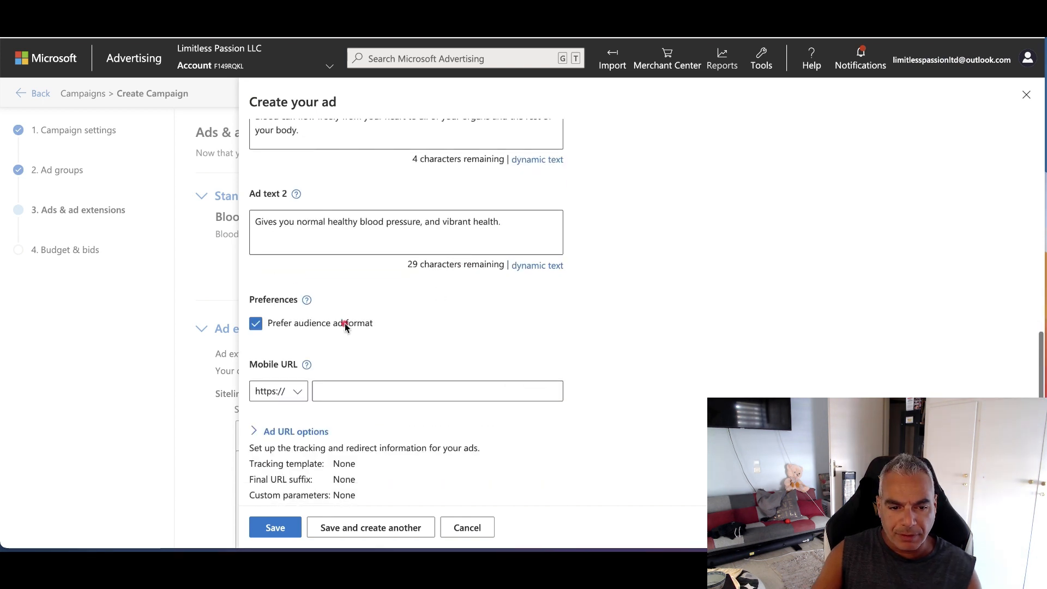
pyautogui.click(277, 525)
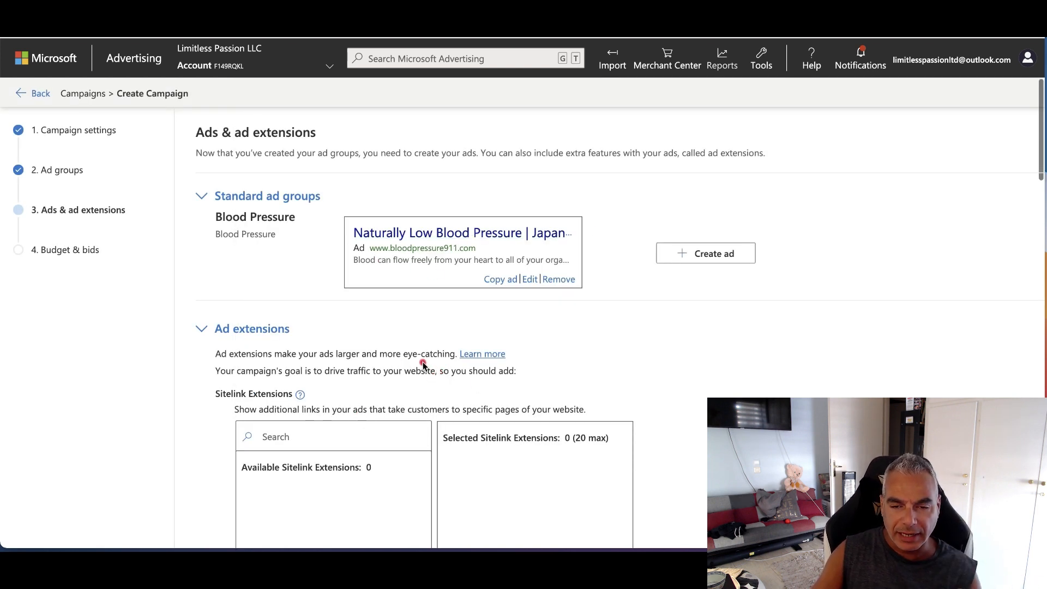
pyautogui.scroll(-20, 423, 361)
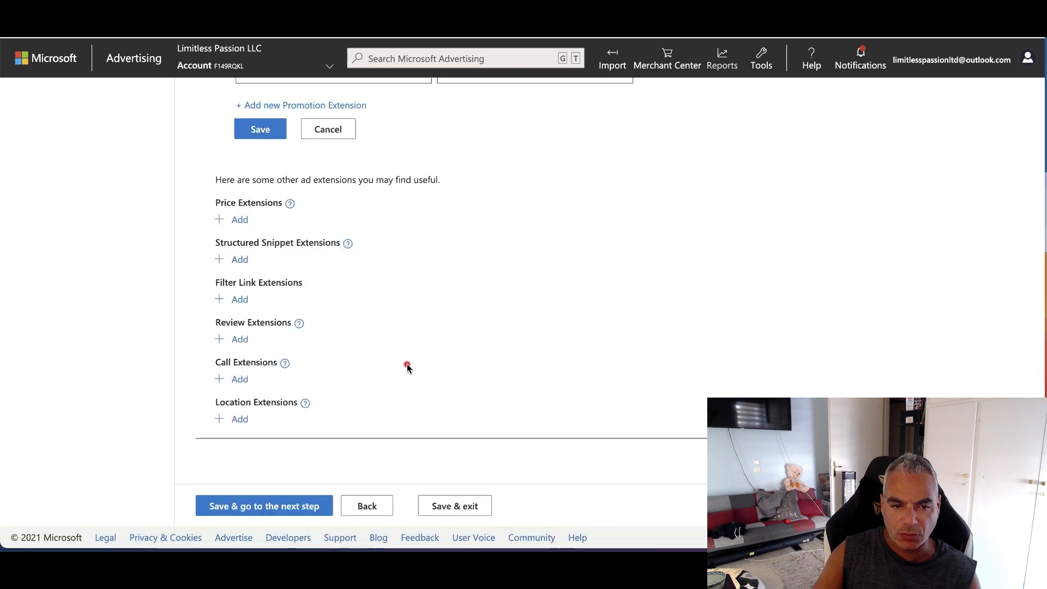
pyautogui.click(289, 504)
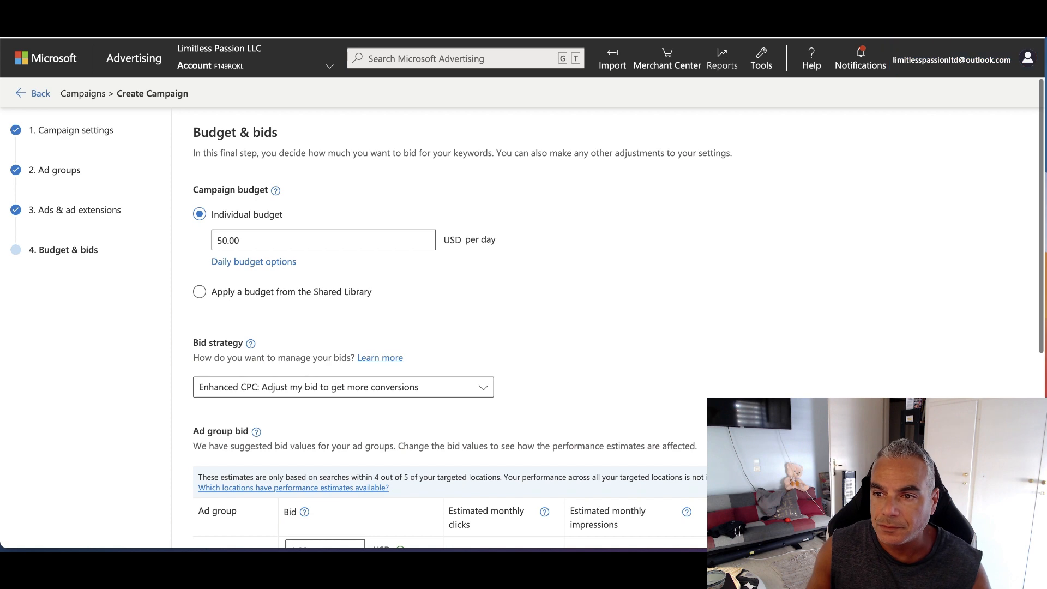
# Review the available bid strategies for the campaign and keep "Enhanced CPC: Adjust my bid to get more conversions".
pyautogui.scroll(-1, 283, 409)
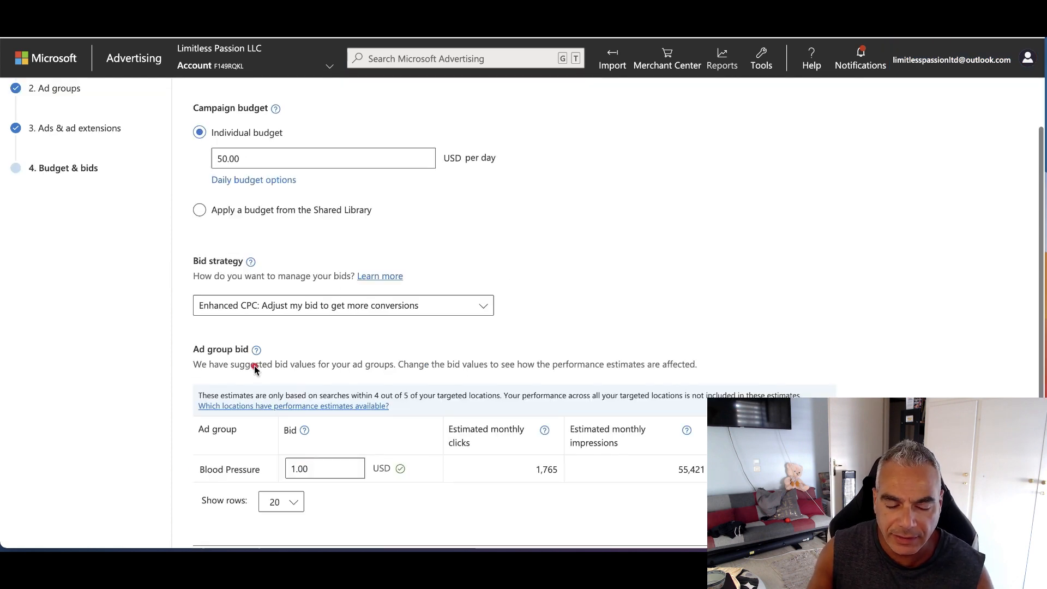
pyautogui.scroll(-1, 385, 319)
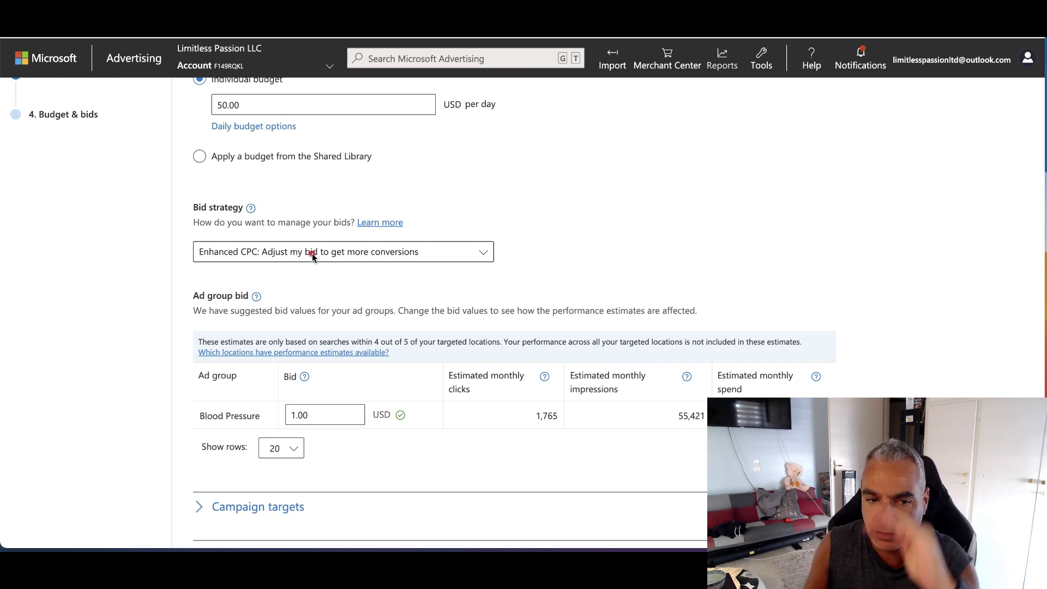
pyautogui.click(319, 258)
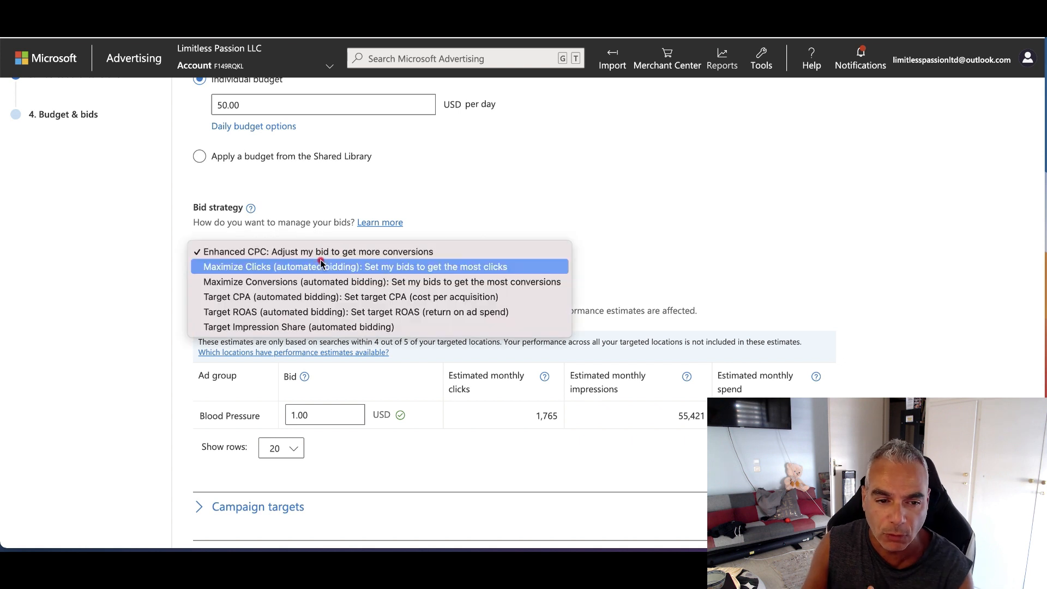
pyautogui.click(317, 254)
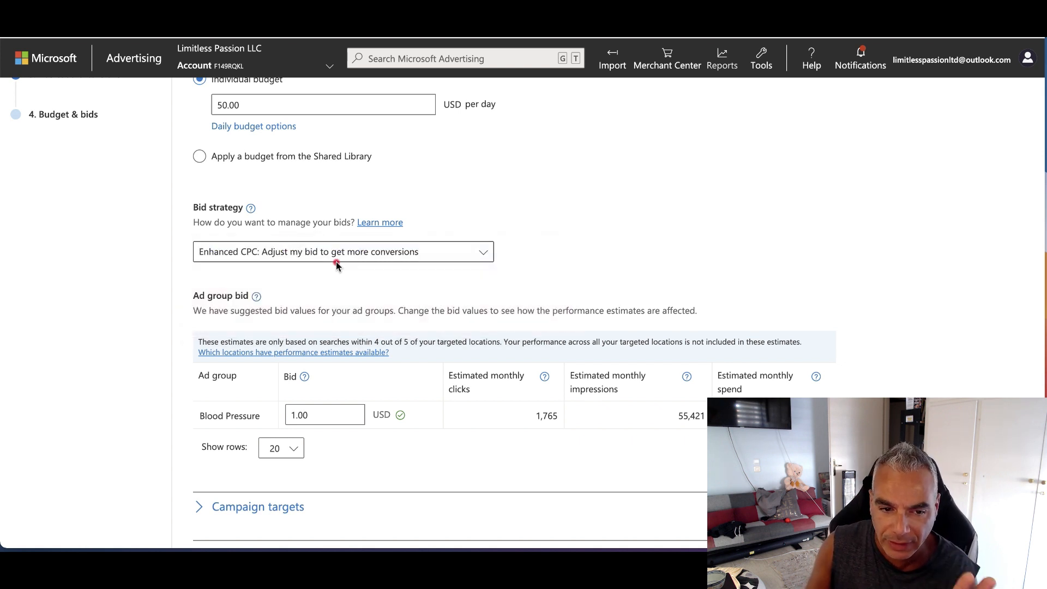
# Set the Blood Pressure ad group's bid to 0.32 USD and update its performance estimates.
pyautogui.scroll(-1, 326, 337)
pyautogui.scroll(-1, 324, 338)
pyautogui.click(309, 351)
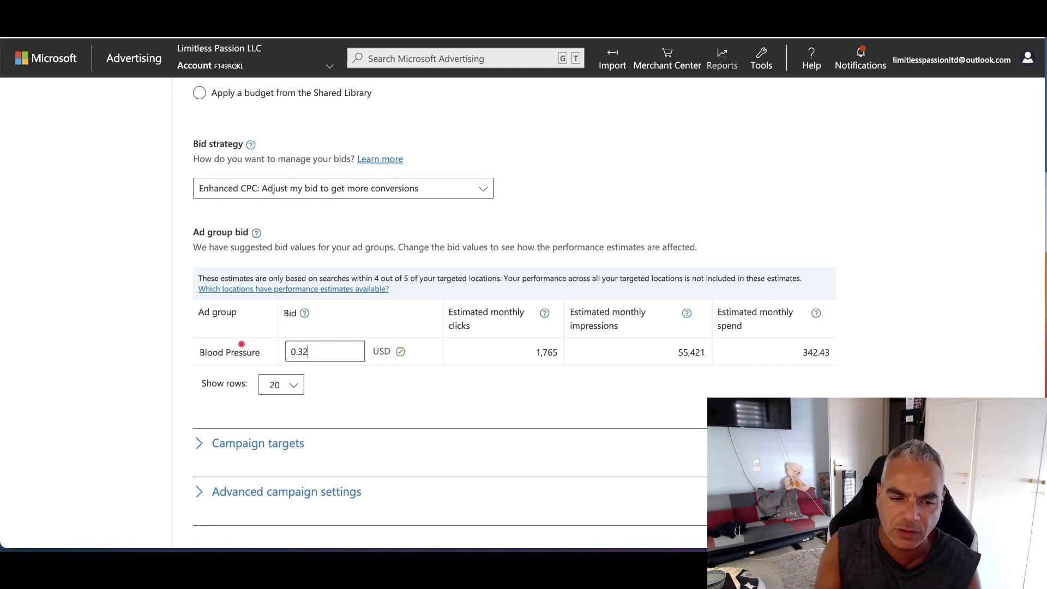
pyautogui.click(242, 344)
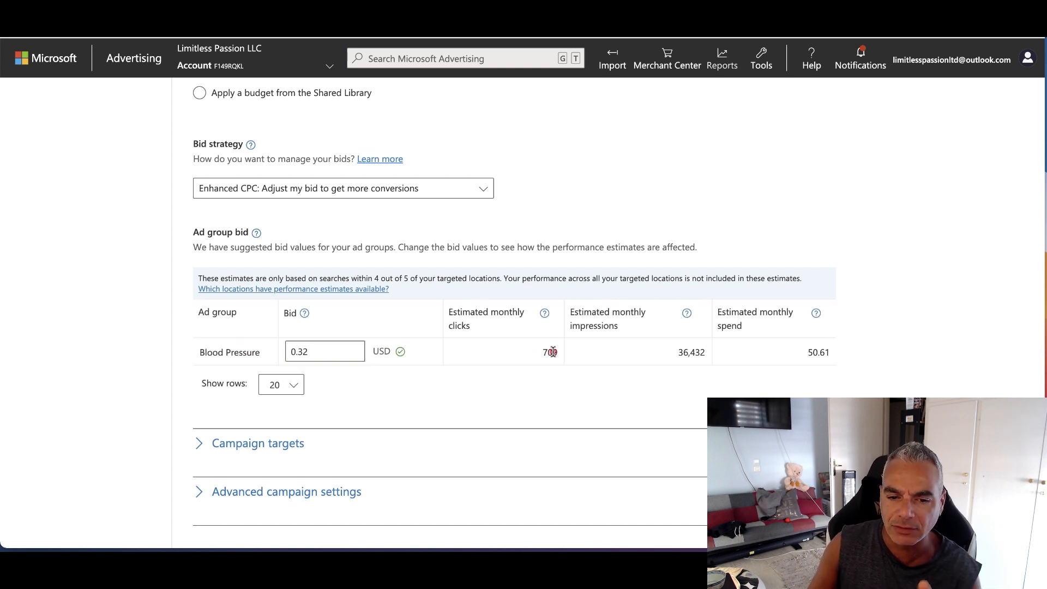
# Set the Blood Pressure ad group's bid to 0.22 USD.
pyautogui.moveTo(346, 354); pyautogui.dragTo(297, 352)
pyautogui.write('0.22')
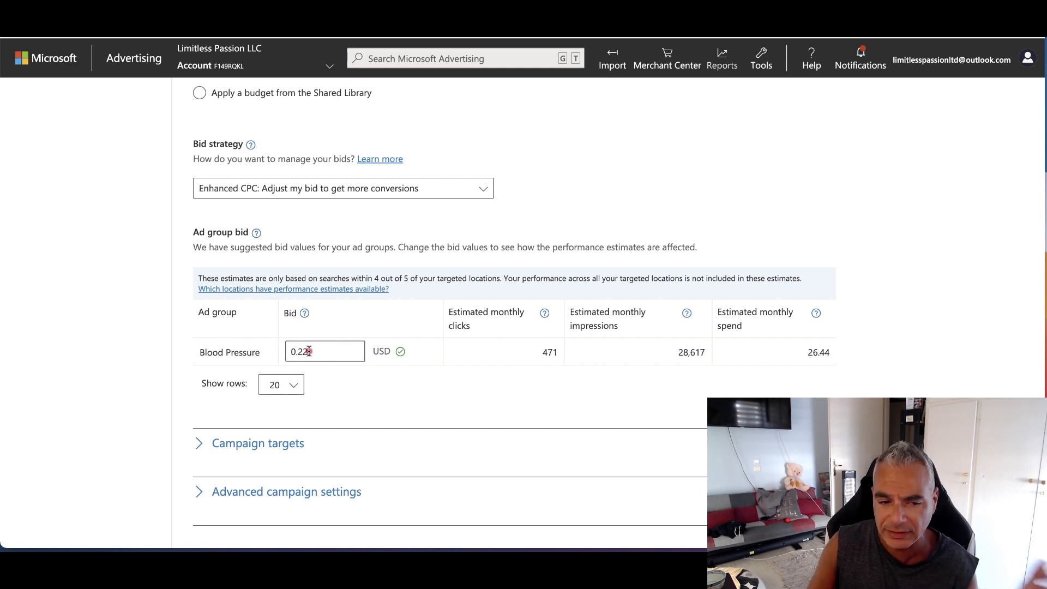
pyautogui.scroll(-1, 351, 385)
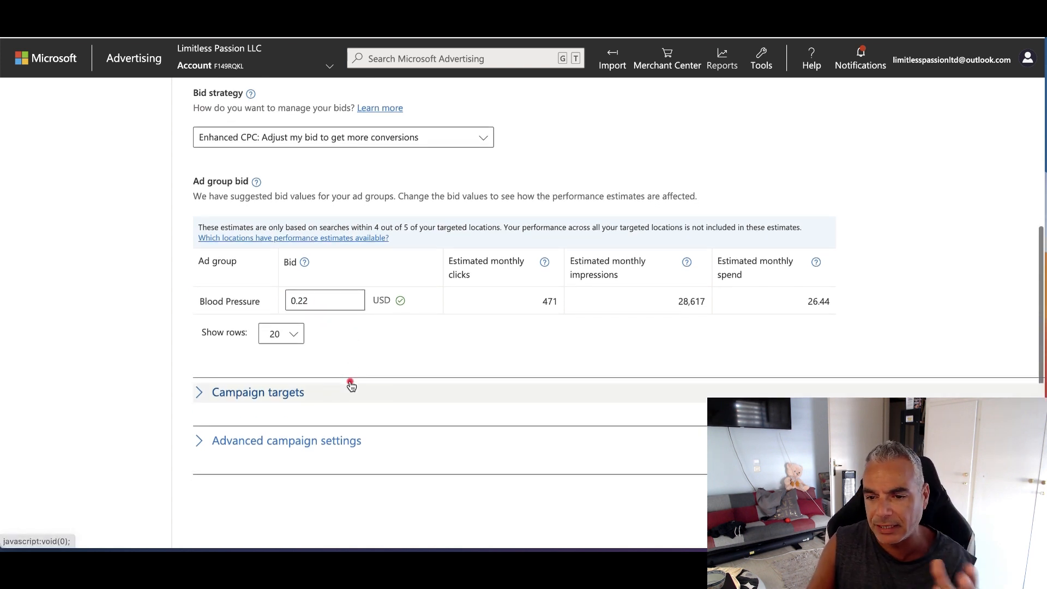
pyautogui.scroll(1, 351, 386)
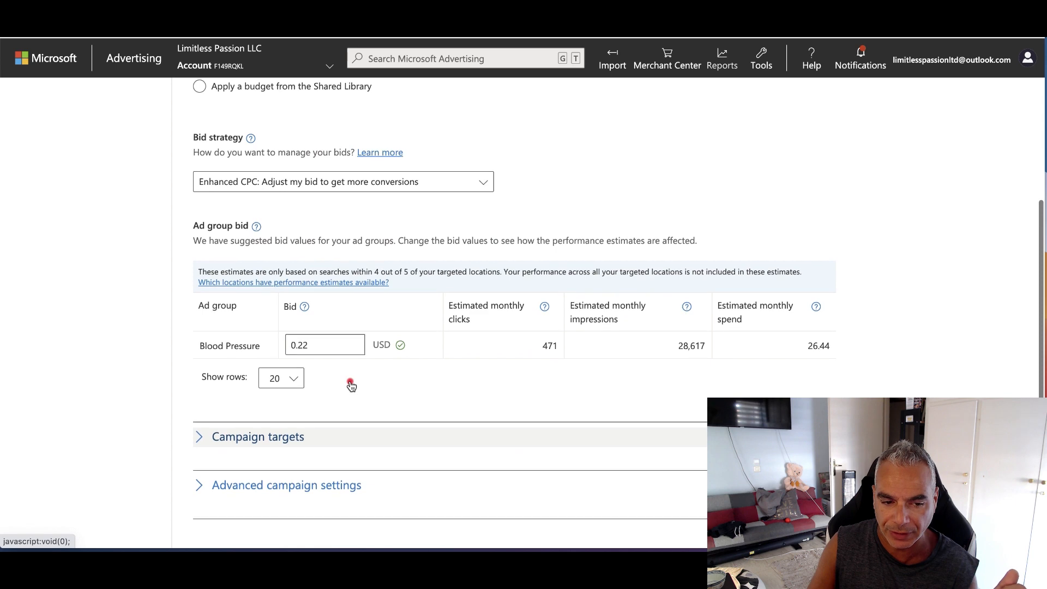
# Expand the campaign targets and set the Smartphone bid adjustment to decrease by 90%.
pyautogui.scroll(-1, 347, 381)
pyautogui.click(253, 387)
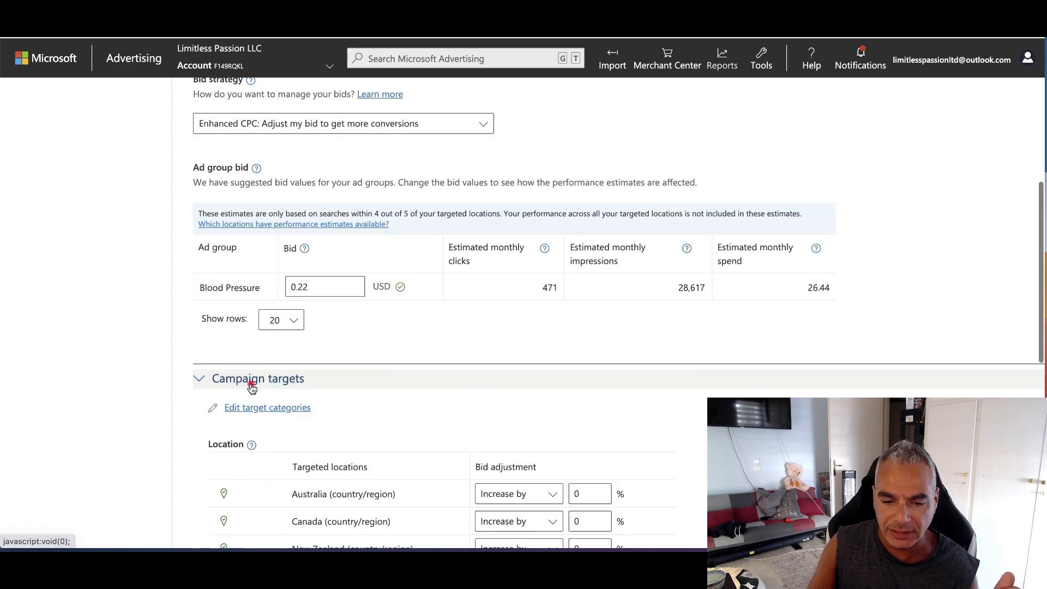
pyautogui.scroll(-4, 251, 387)
pyautogui.scroll(-3, 250, 387)
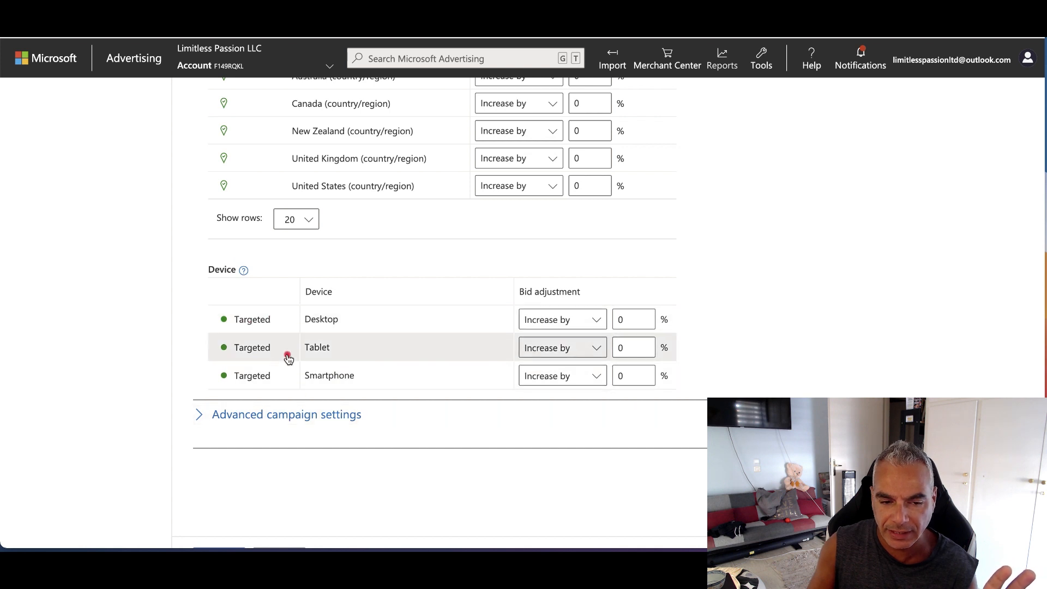
pyautogui.click(589, 376)
pyautogui.click(560, 389)
pyautogui.click(616, 377)
pyautogui.write('9')
# Set the Tablet bid adjustment to decrease by 90%.
pyautogui.click(590, 349)
pyautogui.click(582, 354)
pyautogui.click(582, 355)
pyautogui.click(570, 362)
pyautogui.click(615, 348)
pyautogui.write('9')
pyautogui.scroll(-1, 491, 354)
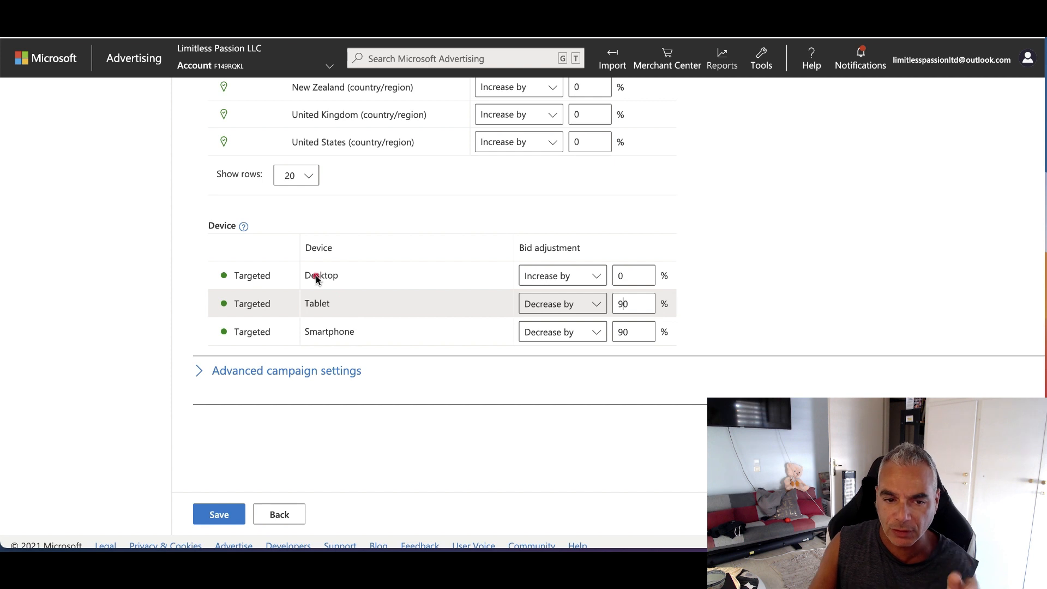
# In the advanced campaign settings, schedule the ads on all days from 09:00 to 23:00.
pyautogui.click(227, 371)
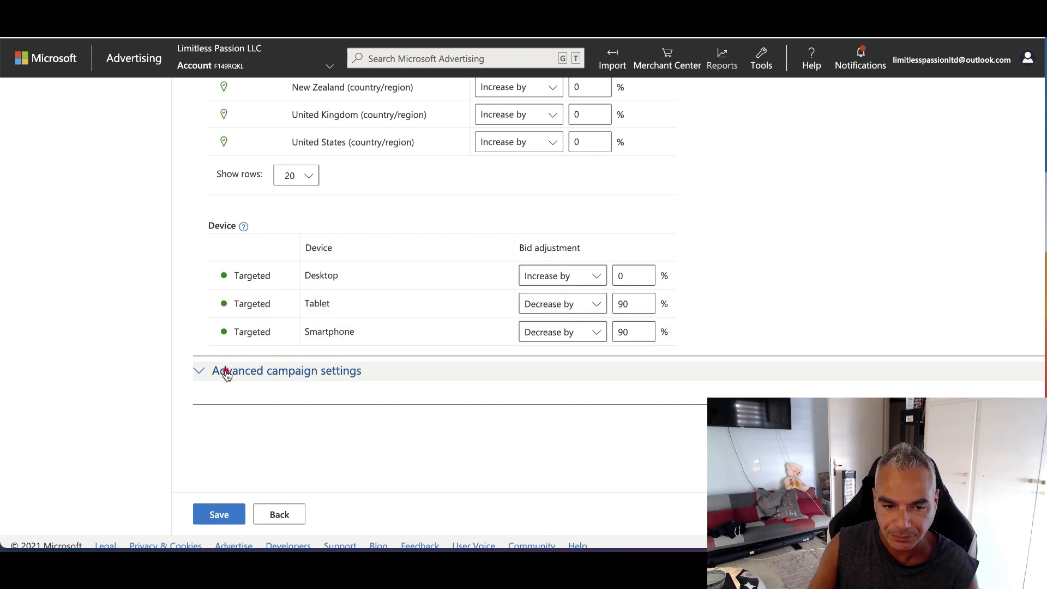
pyautogui.scroll(-2, 273, 371)
pyautogui.scroll(-3, 278, 371)
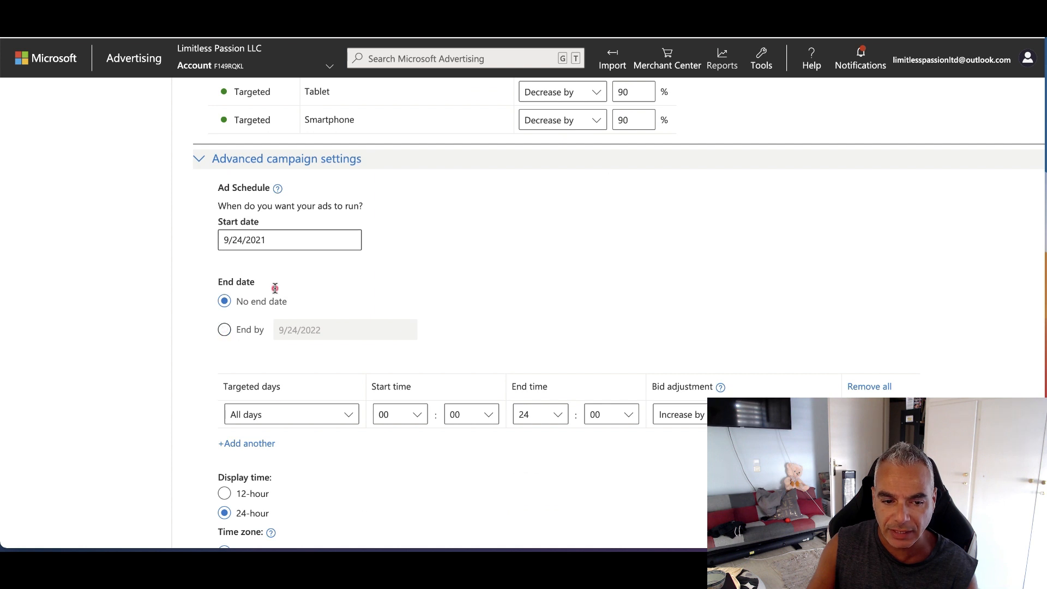
pyautogui.scroll(-1, 306, 382)
pyautogui.click(402, 357)
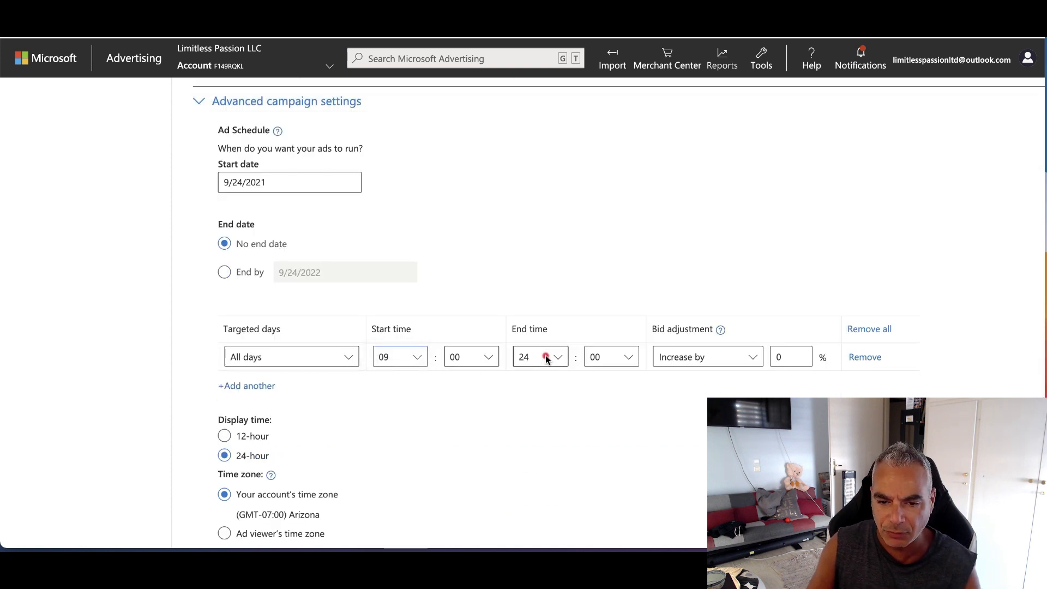
pyautogui.scroll(-2, 542, 379)
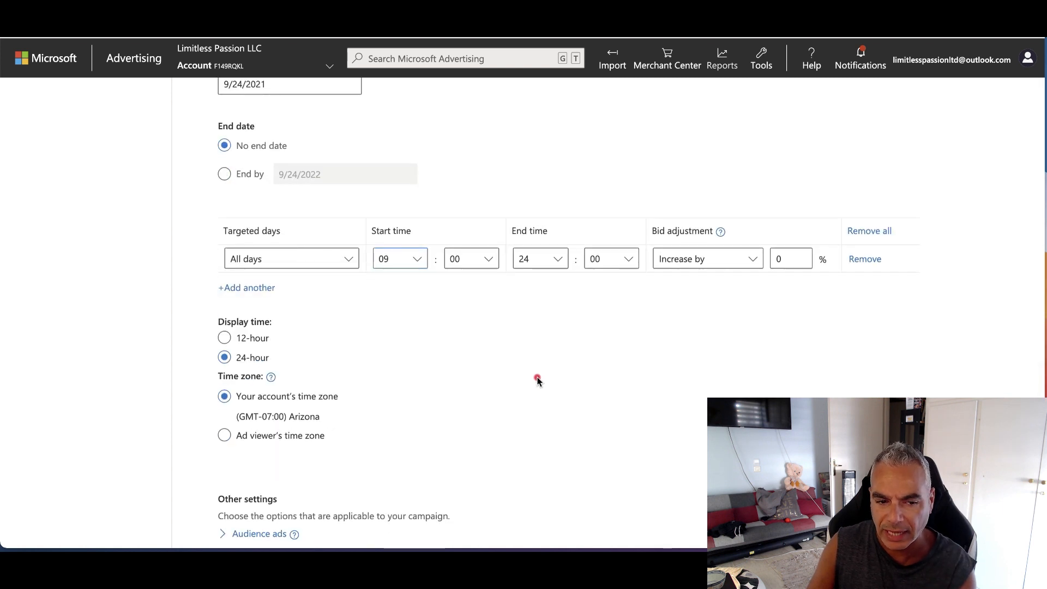
pyautogui.scroll(-2, 539, 380)
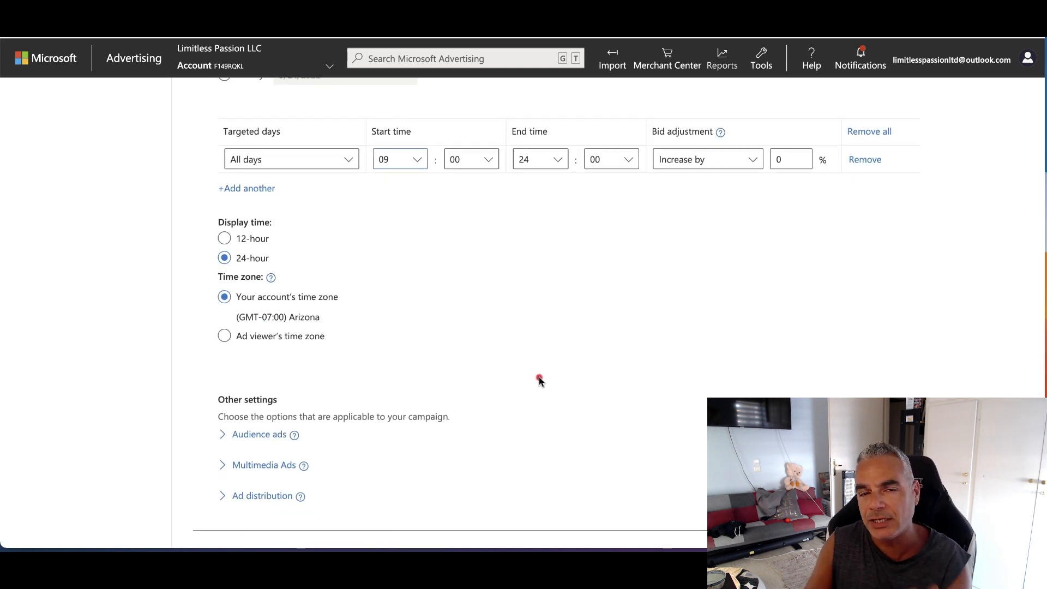
pyautogui.scroll(-2, 539, 380)
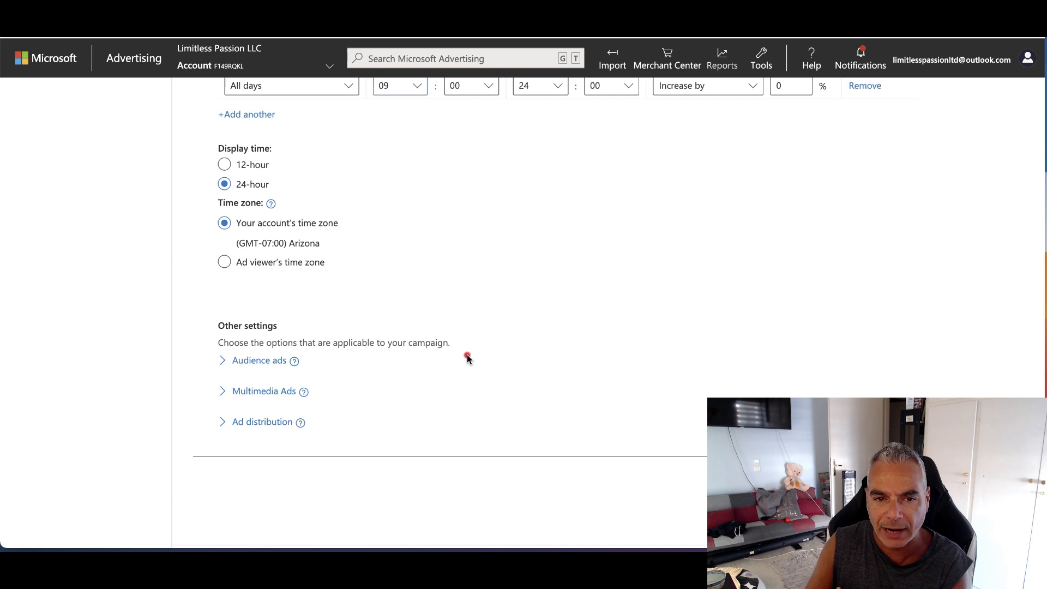
pyautogui.scroll(1, 468, 359)
pyautogui.click(542, 165)
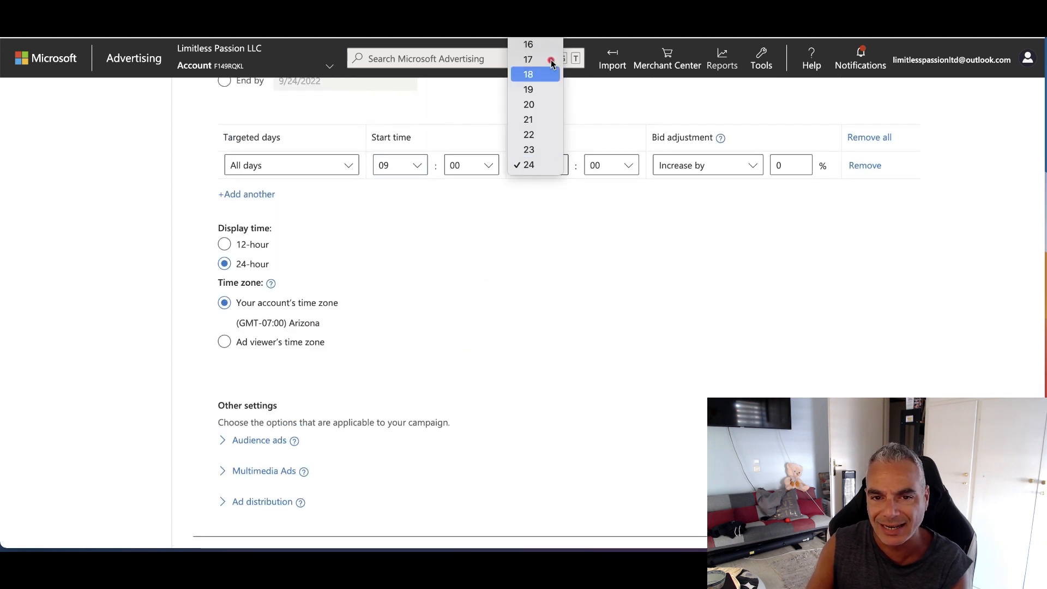
pyautogui.click(532, 150)
# Expand the audience, multimedia and distribution settings and limit ad distribution to Bing, AOL, and Yahoo search (owned and operated) only.
pyautogui.scroll(-2, 388, 281)
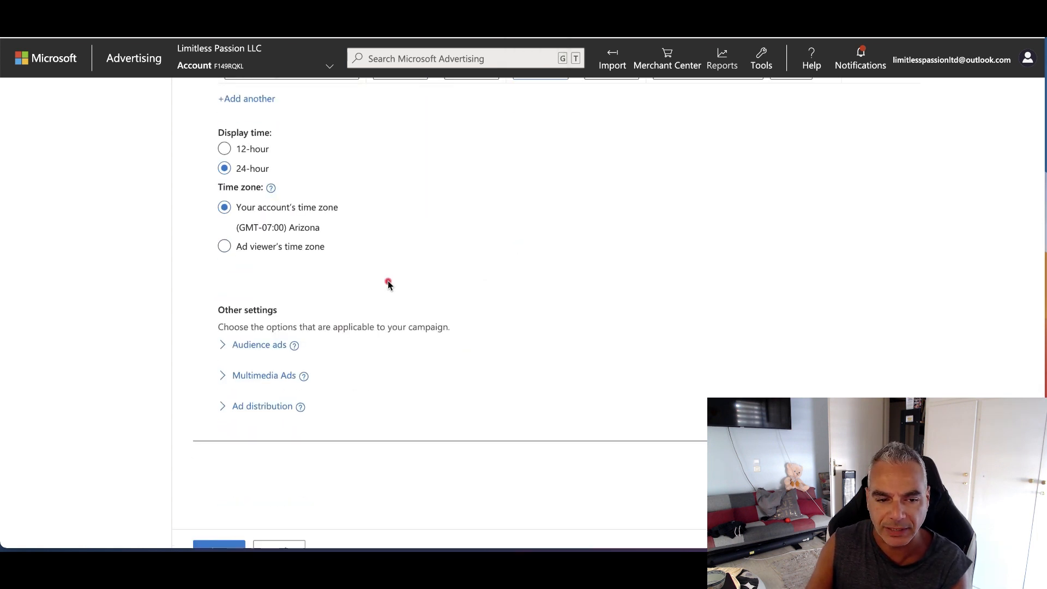
pyautogui.click(253, 336)
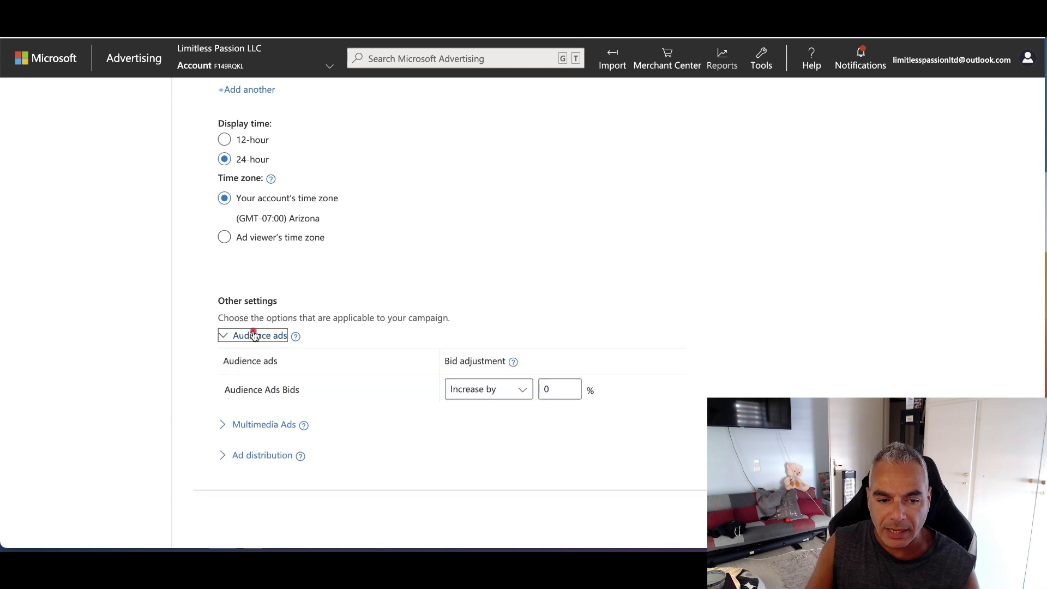
pyautogui.scroll(-2, 254, 336)
pyautogui.click(255, 333)
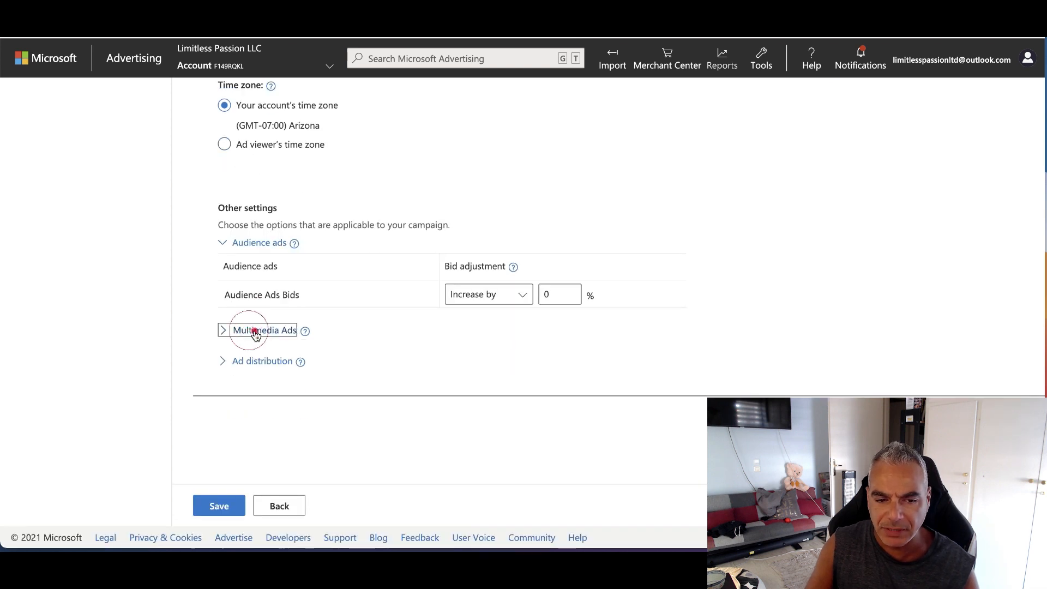
pyautogui.scroll(-1, 267, 409)
pyautogui.click(258, 363)
pyautogui.scroll(-1, 283, 382)
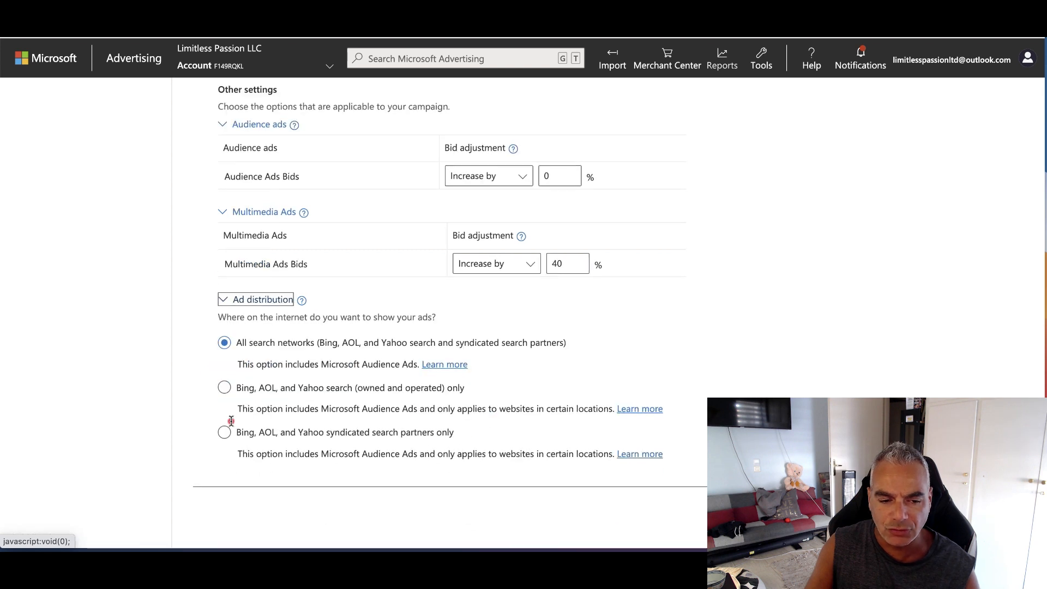
pyautogui.click(225, 388)
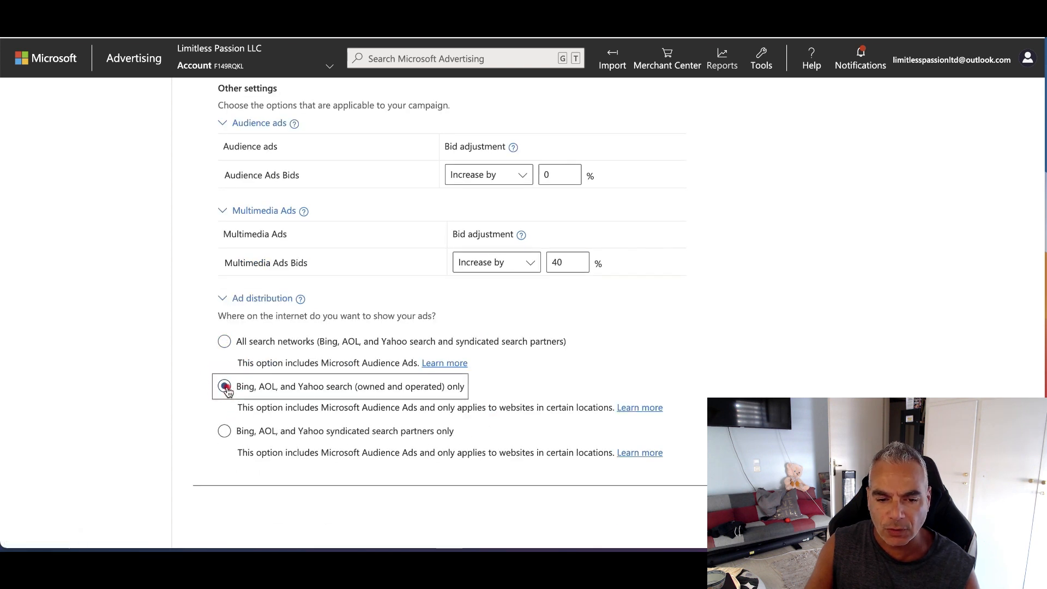
# Save the new Blood Pressure campaign and dismiss the creation notice.
pyautogui.scroll(-2, 227, 392)
pyautogui.click(222, 507)
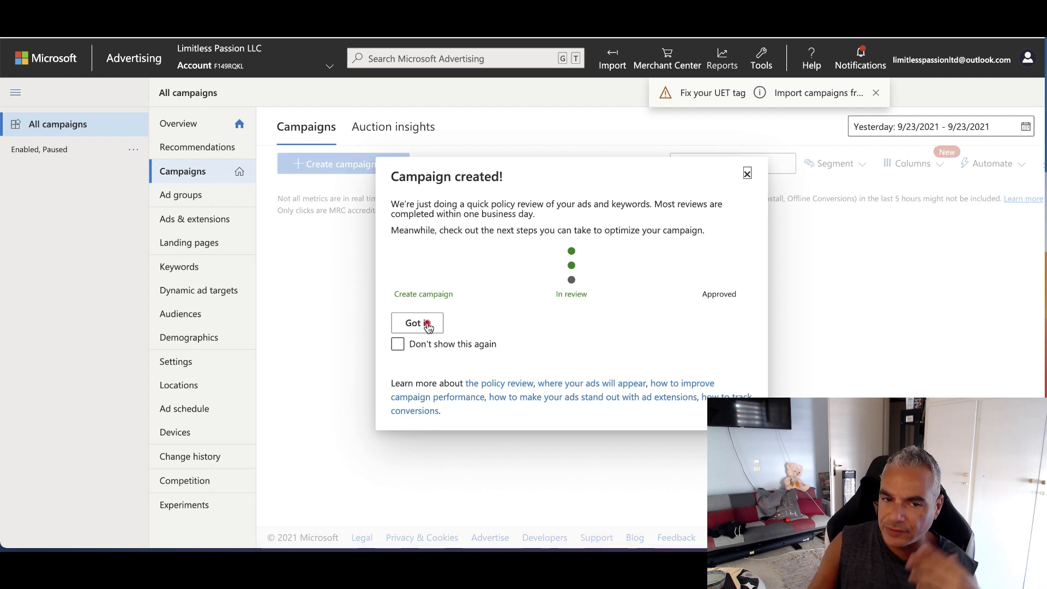
pyautogui.click(428, 324)
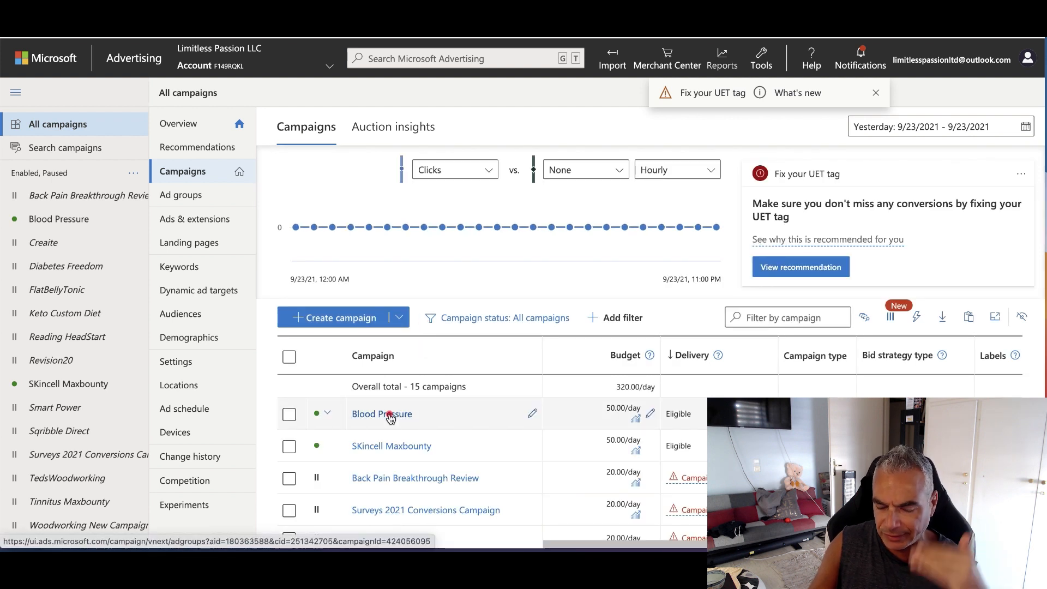
# Open the Blood Pressure ad group's age bid adjustments for editing and stop using the campaign settings for age.
pyautogui.click(389, 414)
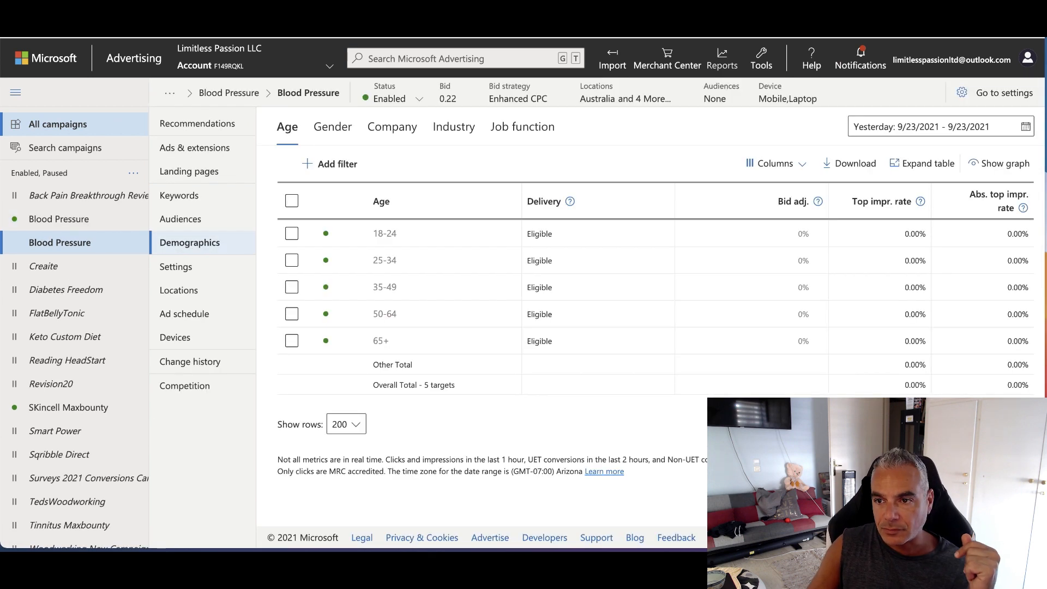
pyautogui.click(294, 239)
pyautogui.click(335, 233)
pyautogui.click(292, 234)
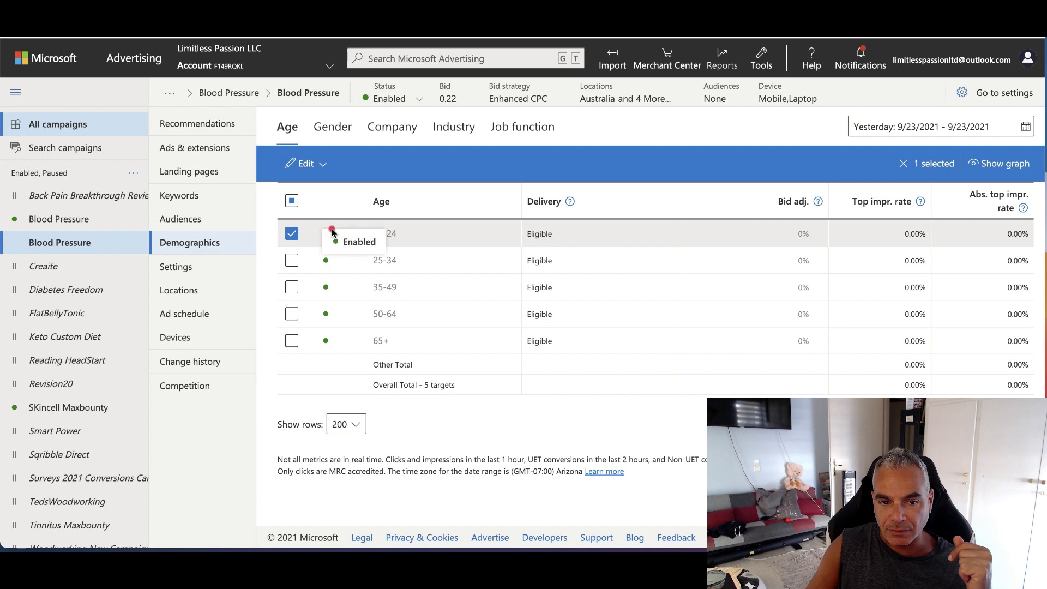
pyautogui.click(322, 163)
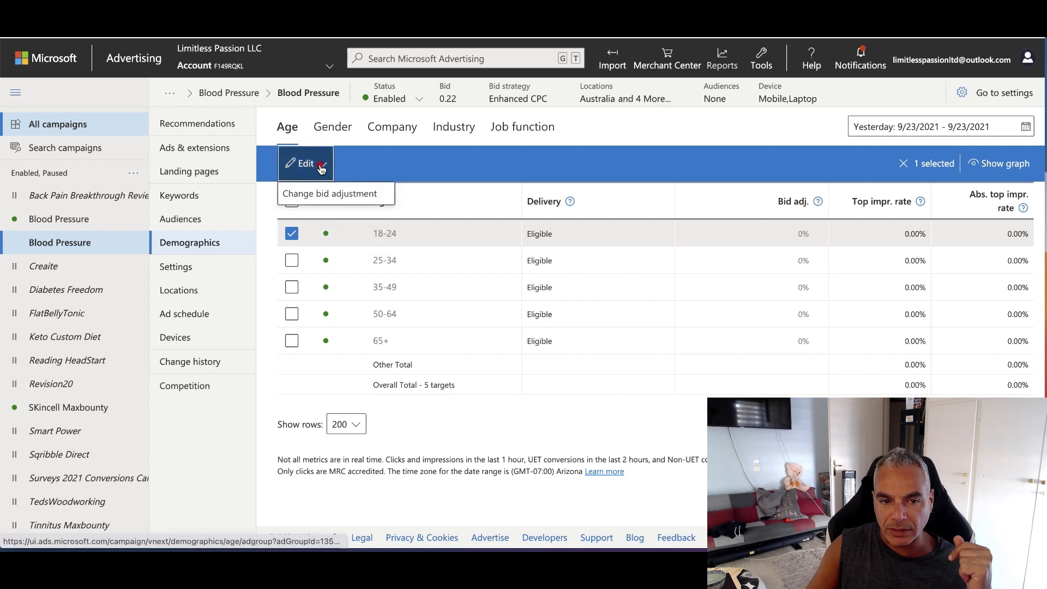
pyautogui.click(309, 198)
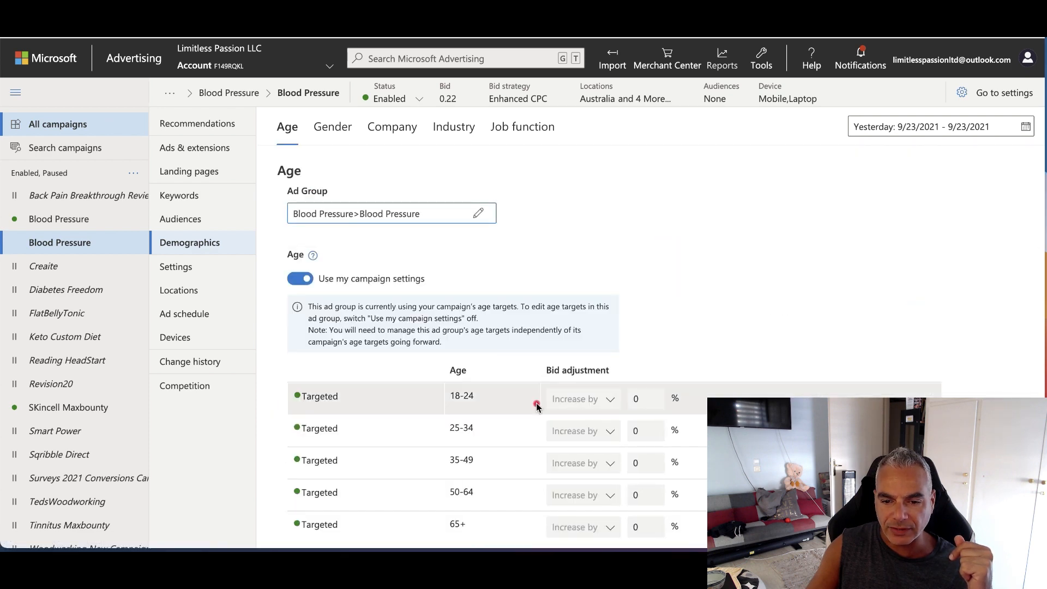
pyautogui.scroll(-2, 588, 321)
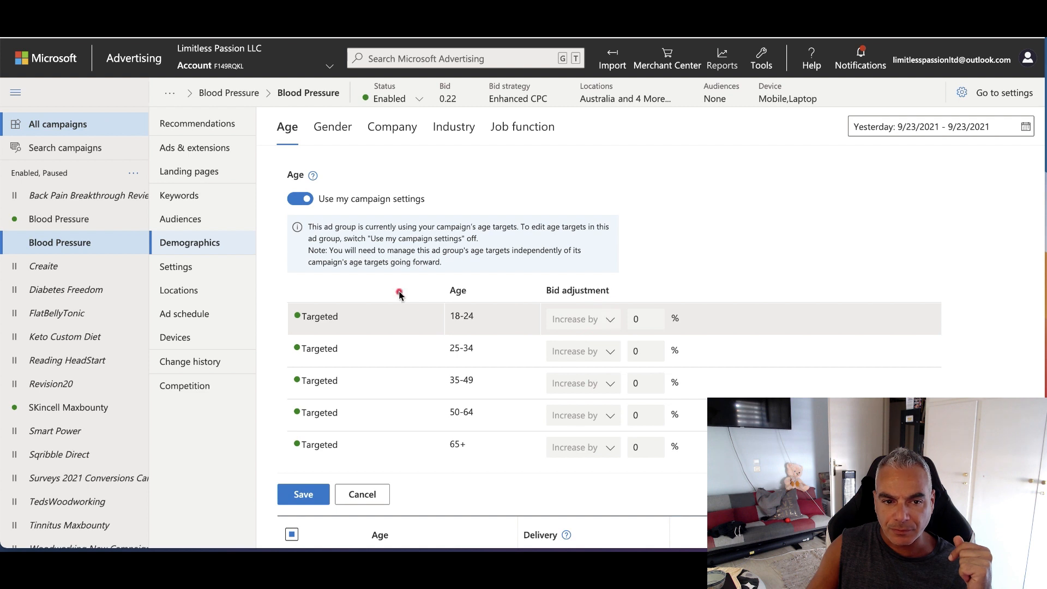
pyautogui.click(305, 199)
pyautogui.click(307, 201)
pyautogui.click(307, 201)
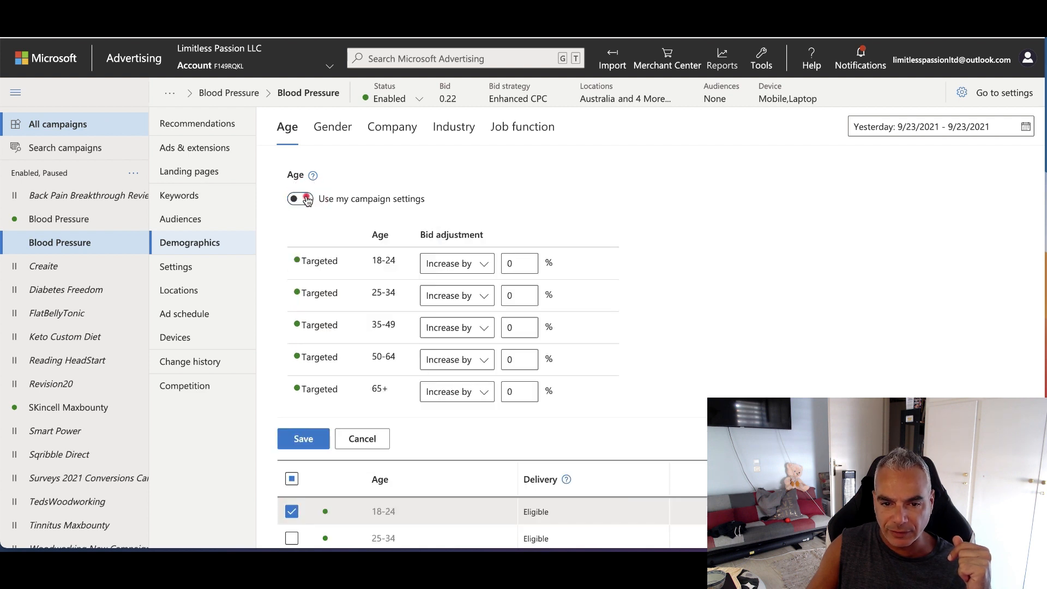
# Set the bid adjustment for ages 18-24 to decrease by 90%.
pyautogui.click(474, 264)
pyautogui.click(463, 282)
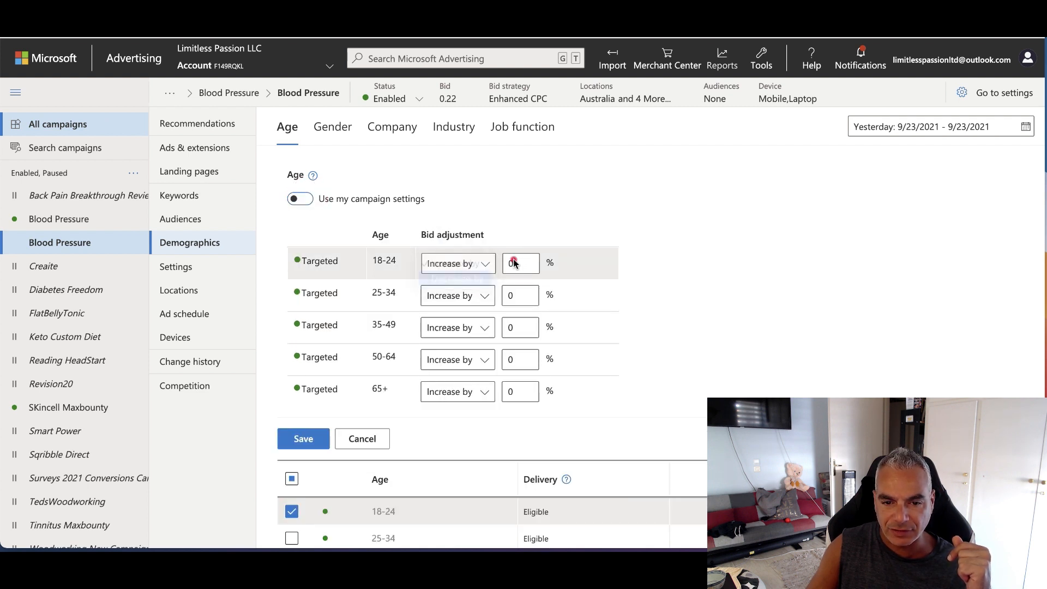
pyautogui.click(510, 264)
pyautogui.write('9')
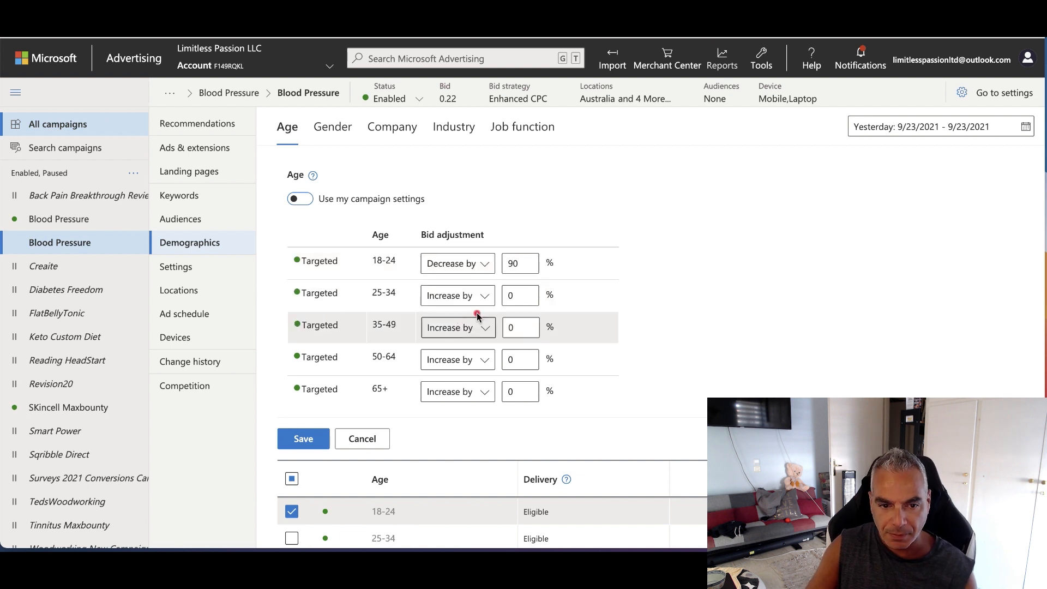
# Set the bid adjustment for ages 25-34 to decrease by 90% and save the age targets.
pyautogui.click(485, 296)
pyautogui.click(458, 309)
pyautogui.click(506, 297)
pyautogui.write('9')
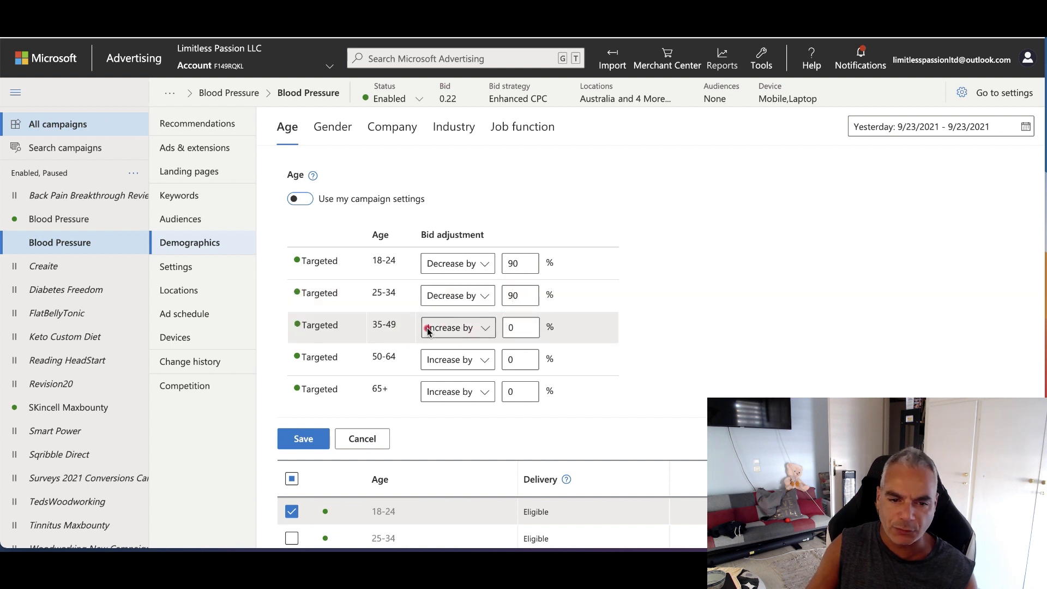
pyautogui.scroll(-1, 485, 333)
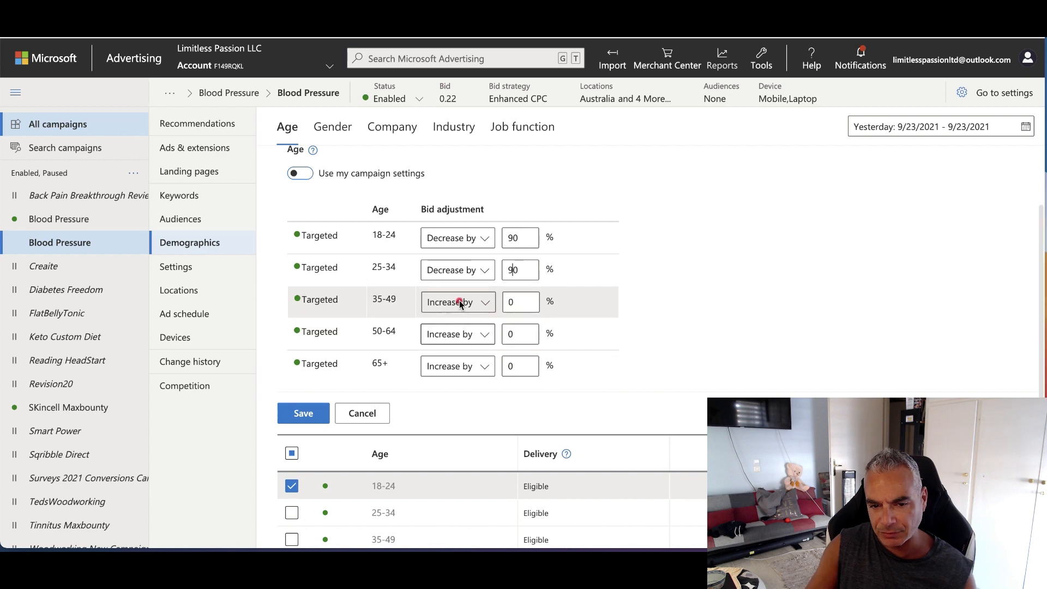
pyautogui.scroll(-3, 456, 335)
pyautogui.click(311, 329)
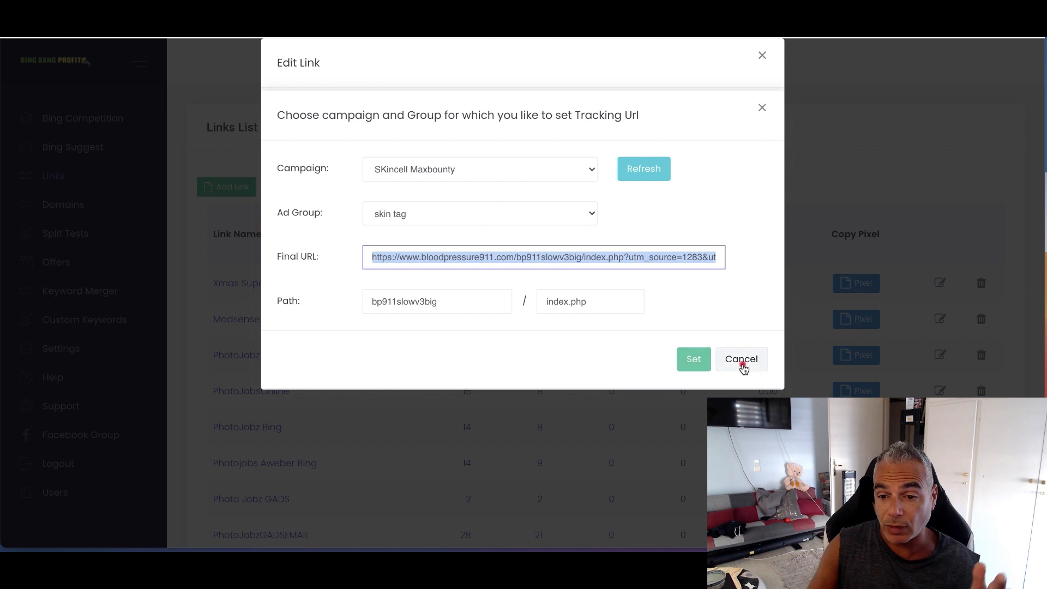
# In Bing Bang Profits, set the bloodpressure911.com tracking URL for the SKincell Maxbounty campaign's skin tag ad group.
pyautogui.click(700, 362)
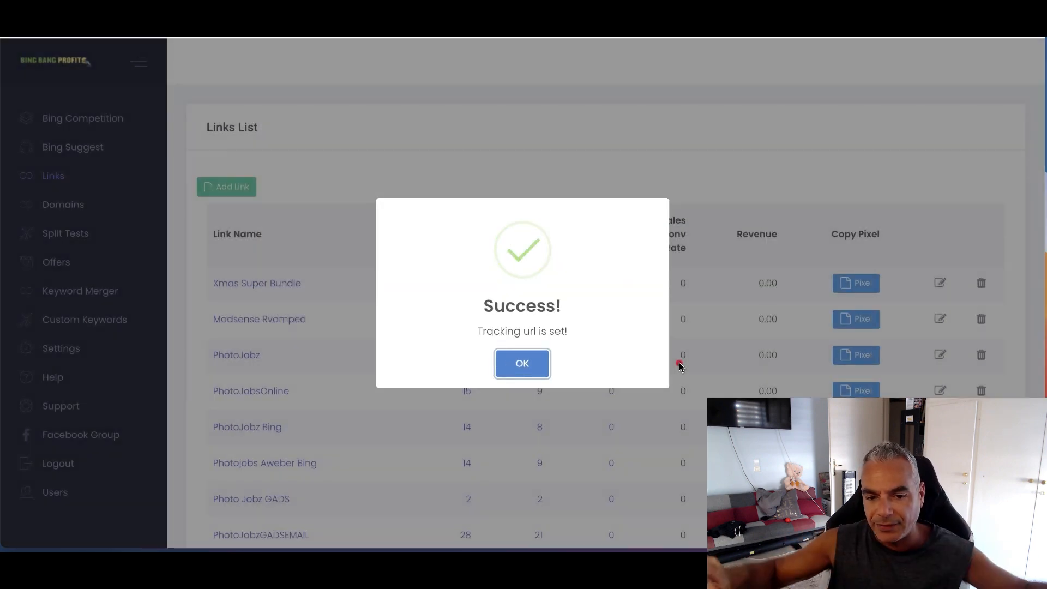
pyautogui.click(538, 369)
# Open the tracking URL setup of the "Blood Pressure (Maxbounty" link in the links list.
pyautogui.scroll(-20, 543, 377)
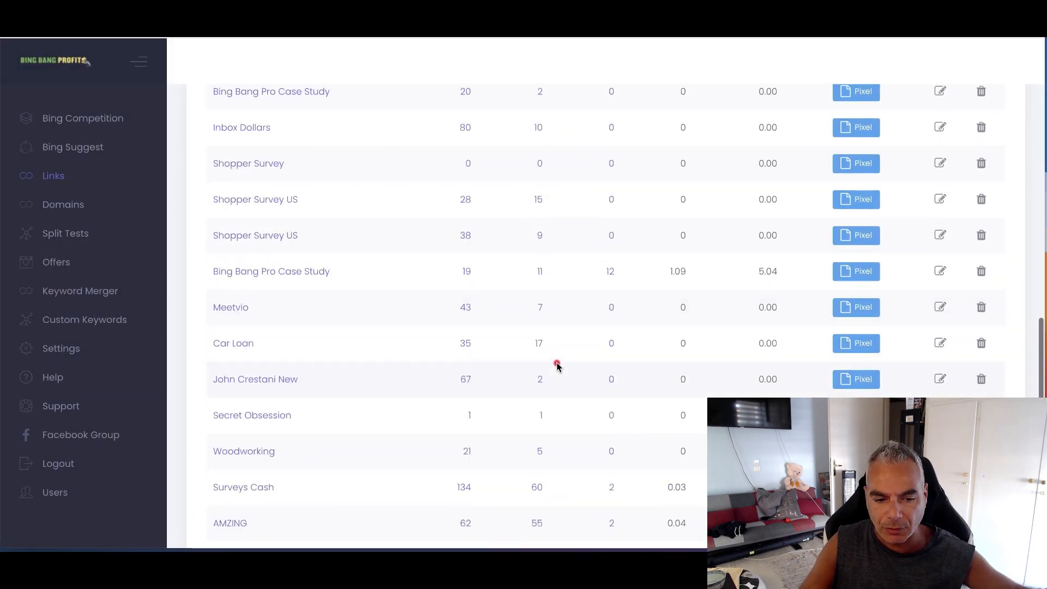
pyautogui.scroll(-3, 562, 360)
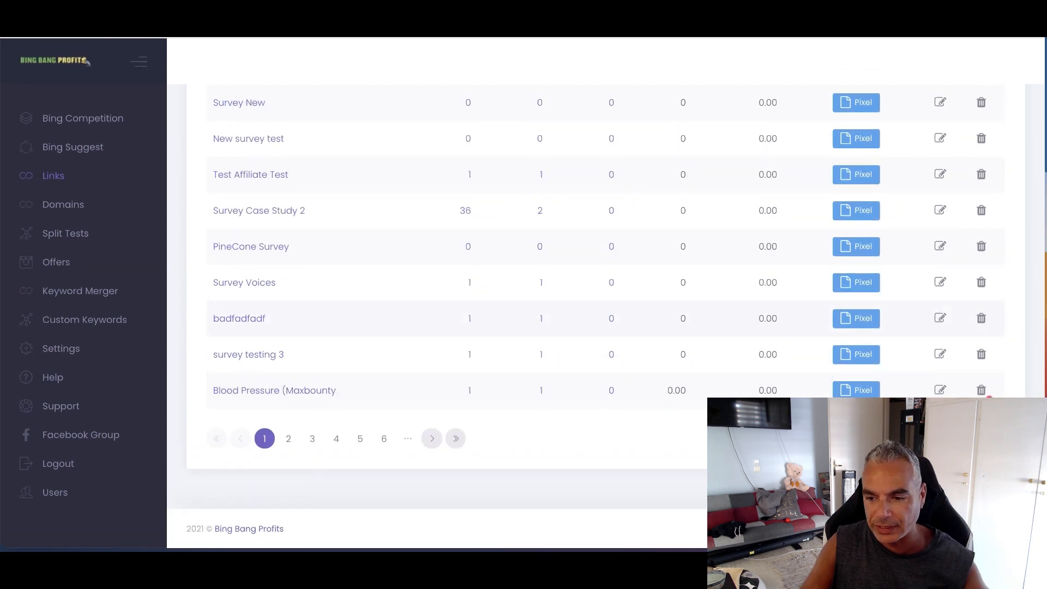
pyautogui.click(937, 390)
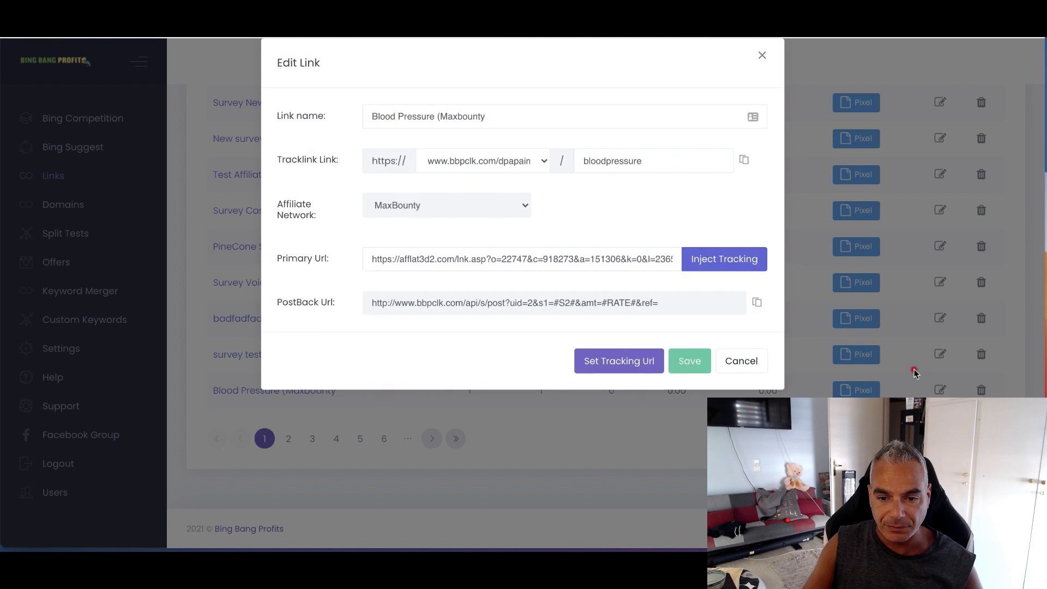
pyautogui.click(624, 369)
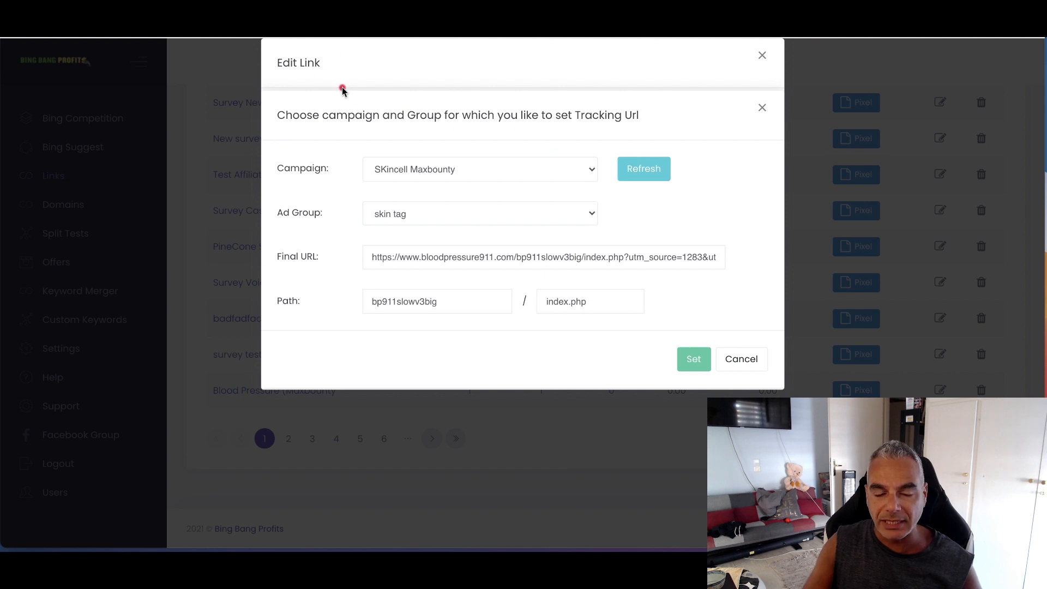
# Refresh the campaign list and set the link's tracking URL for the Blood Pressure campaign and ad group.
pyautogui.click(665, 172)
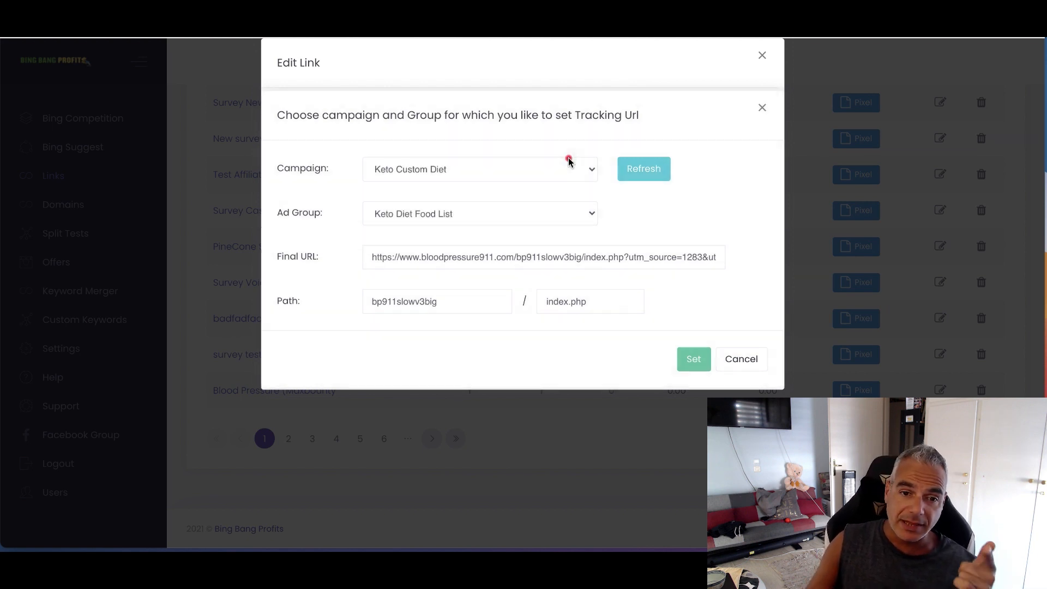
pyautogui.click(567, 164)
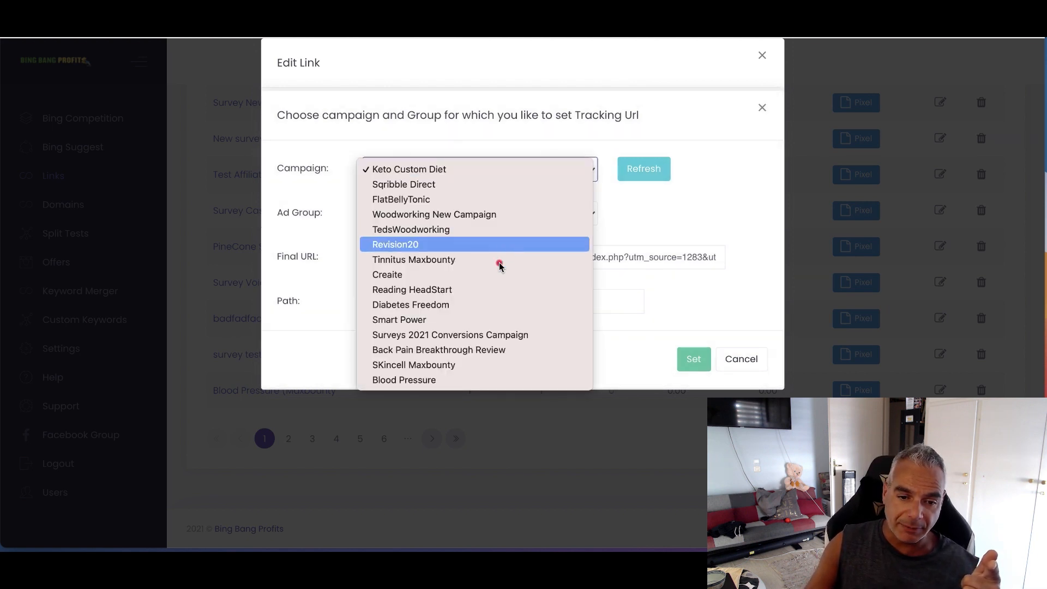
pyautogui.click(458, 380)
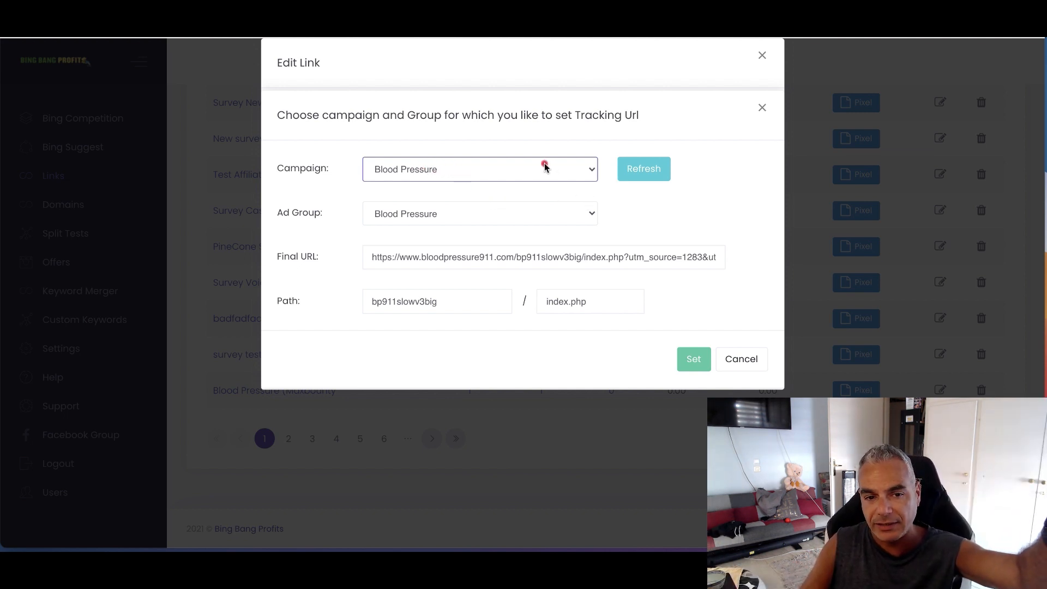
pyautogui.click(695, 365)
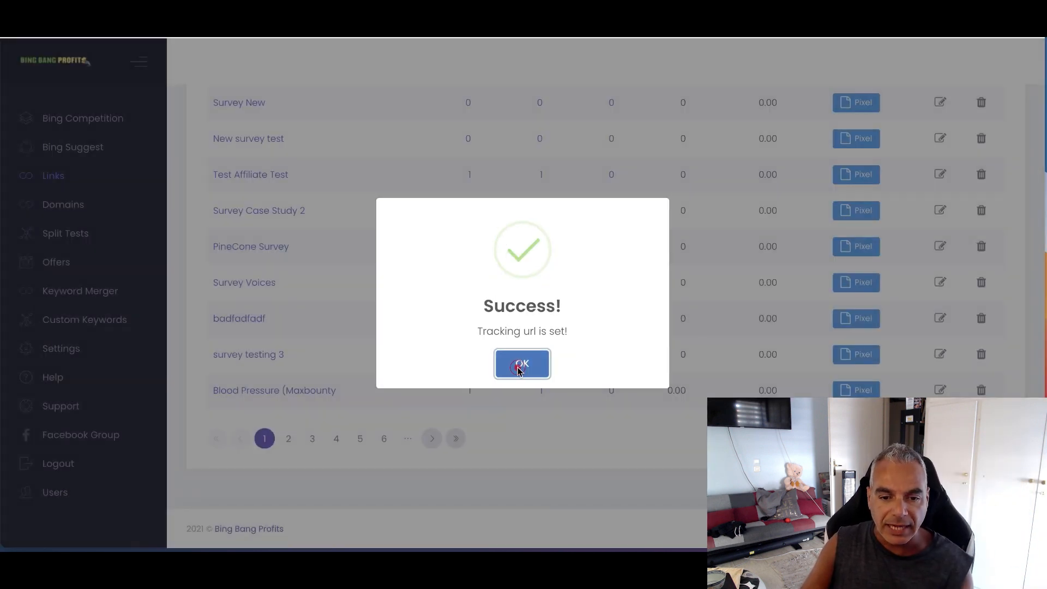
pyautogui.click(522, 364)
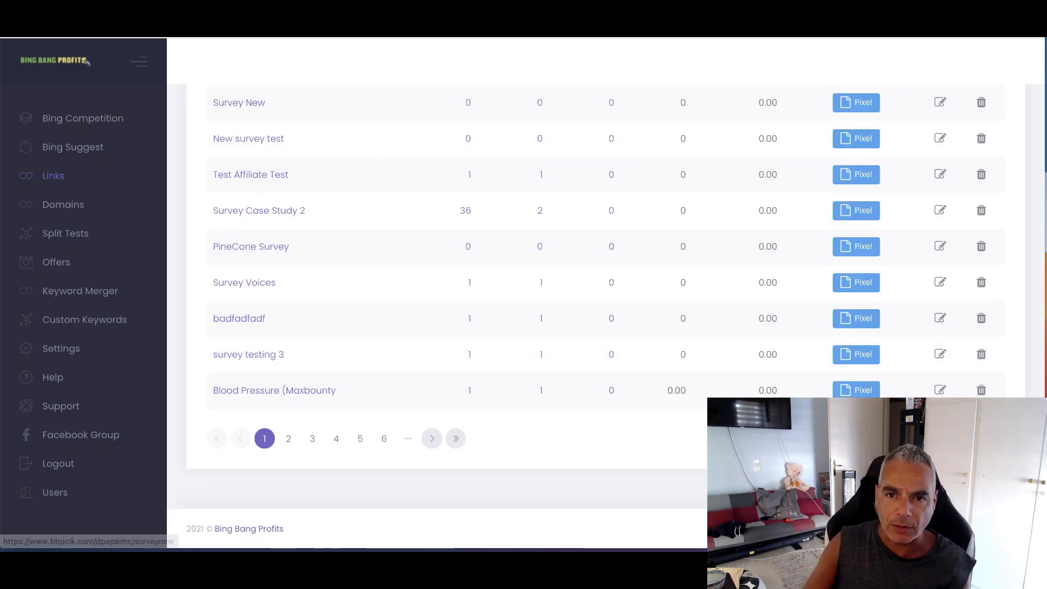
# Switch to Microsoft Advertising, show the ads of the Blood Pressure campaign, and check the landing page of its ad.
pyautogui.hotkey('ctrl', 'Tab')
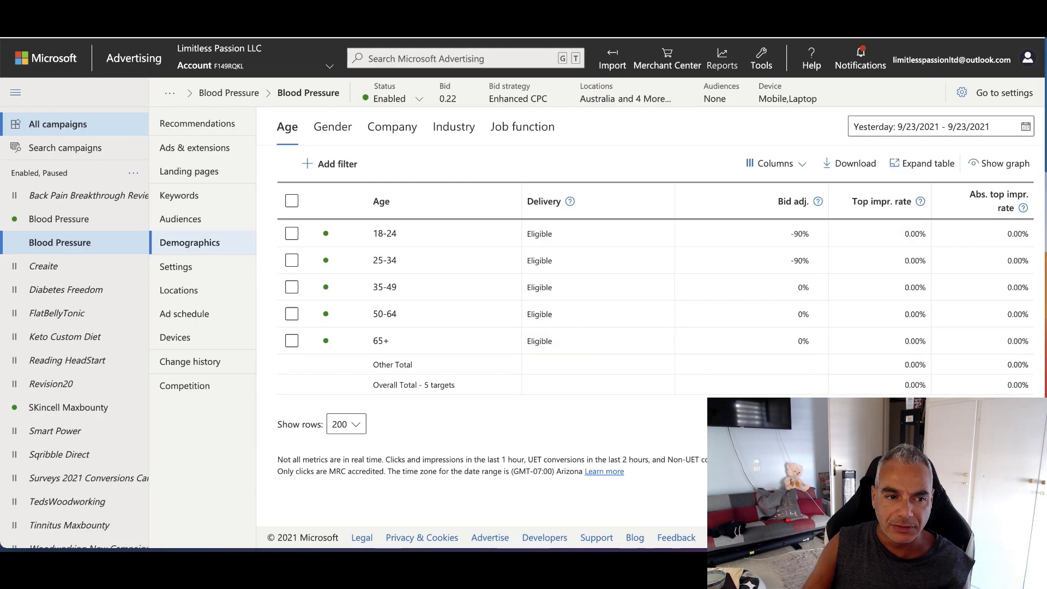
pyautogui.click(50, 220)
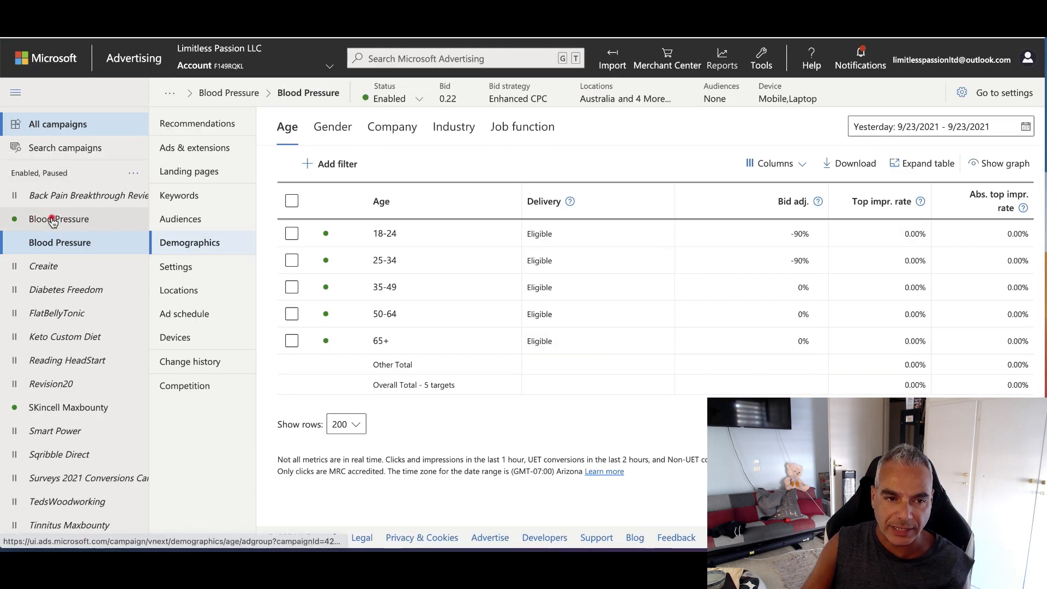
pyautogui.click(19, 249)
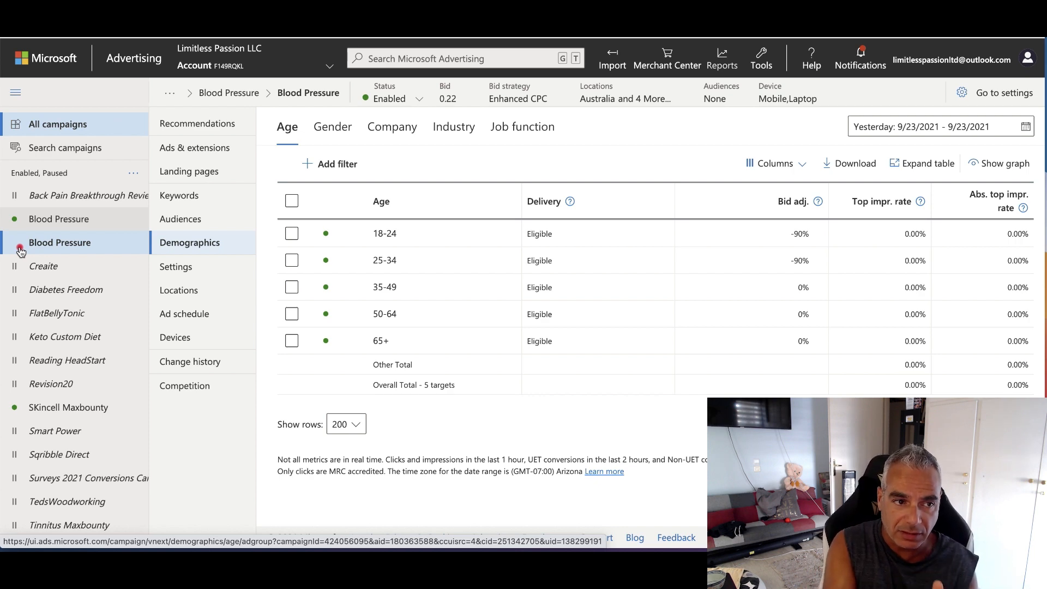
pyautogui.click(20, 250)
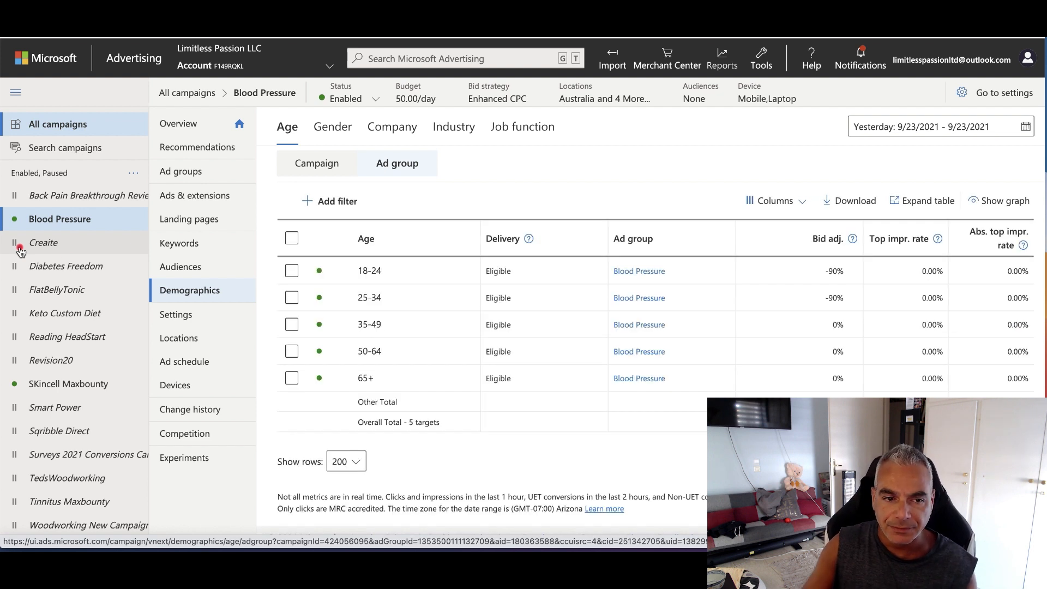
pyautogui.click(201, 197)
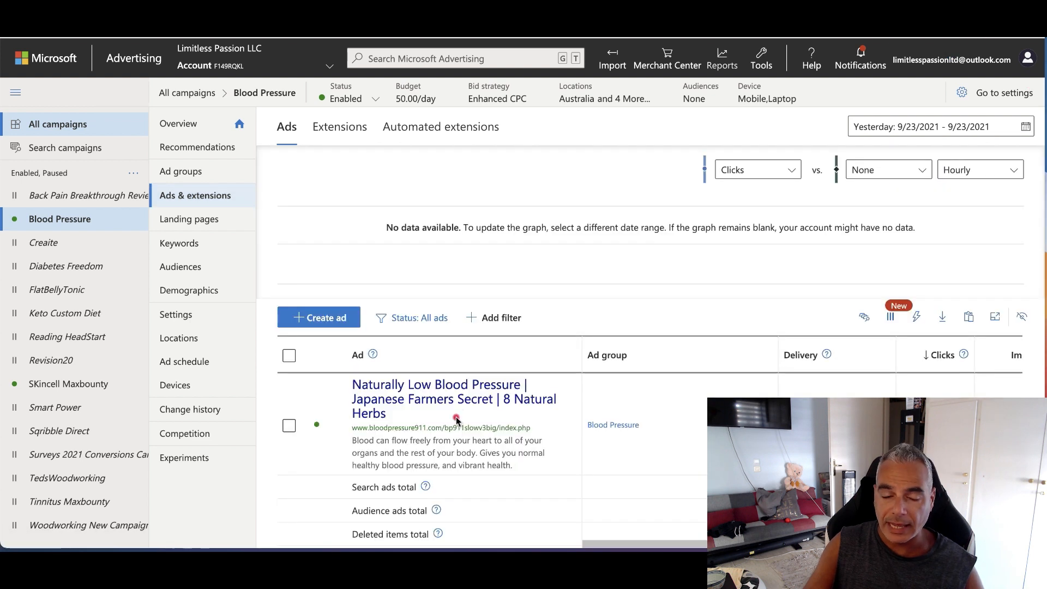
pyautogui.click(474, 397)
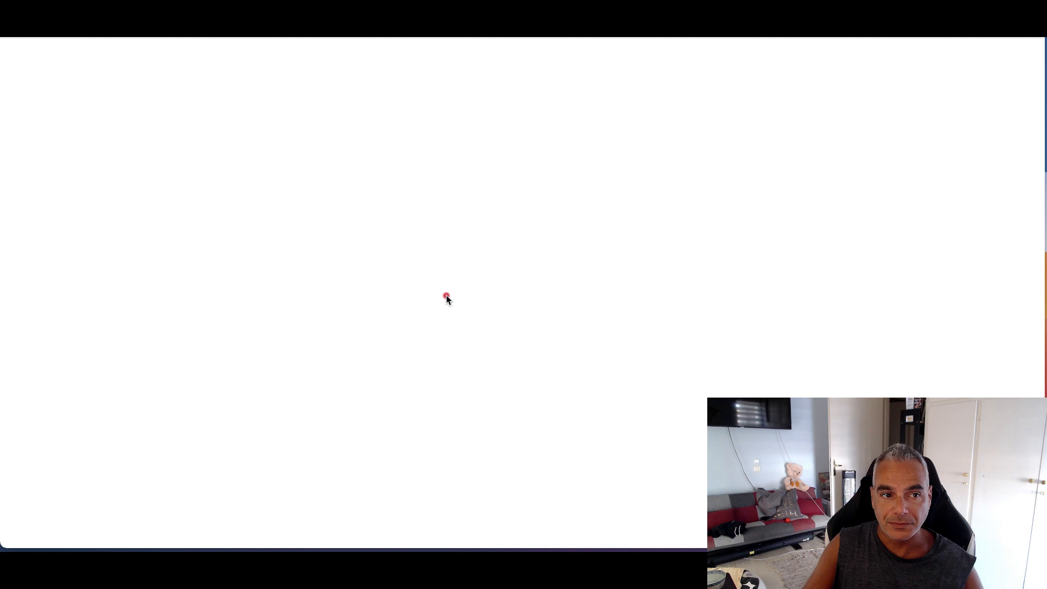
pyautogui.press('super+w')
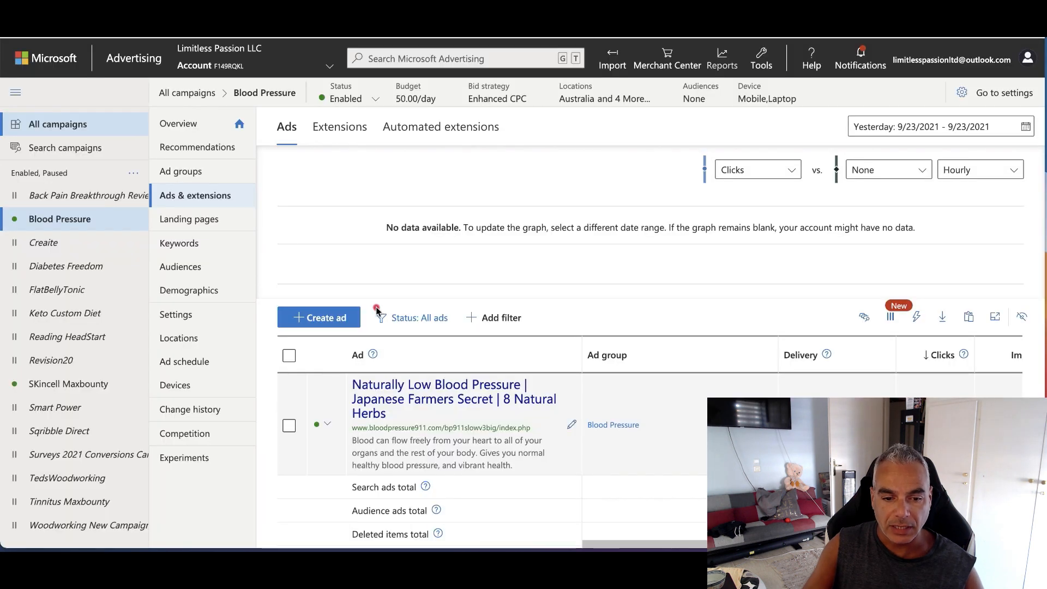
# Open the Blood Pressure ad for editing and examine the parameters of its tracking template.
pyautogui.click(573, 425)
pyautogui.scroll(-1, 432, 338)
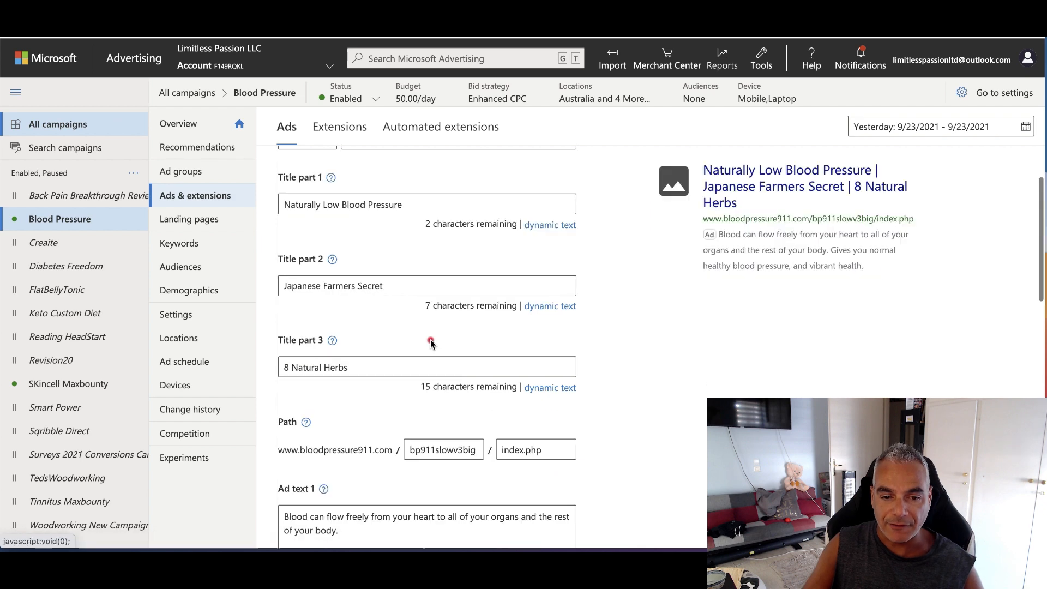
pyautogui.scroll(-5, 417, 349)
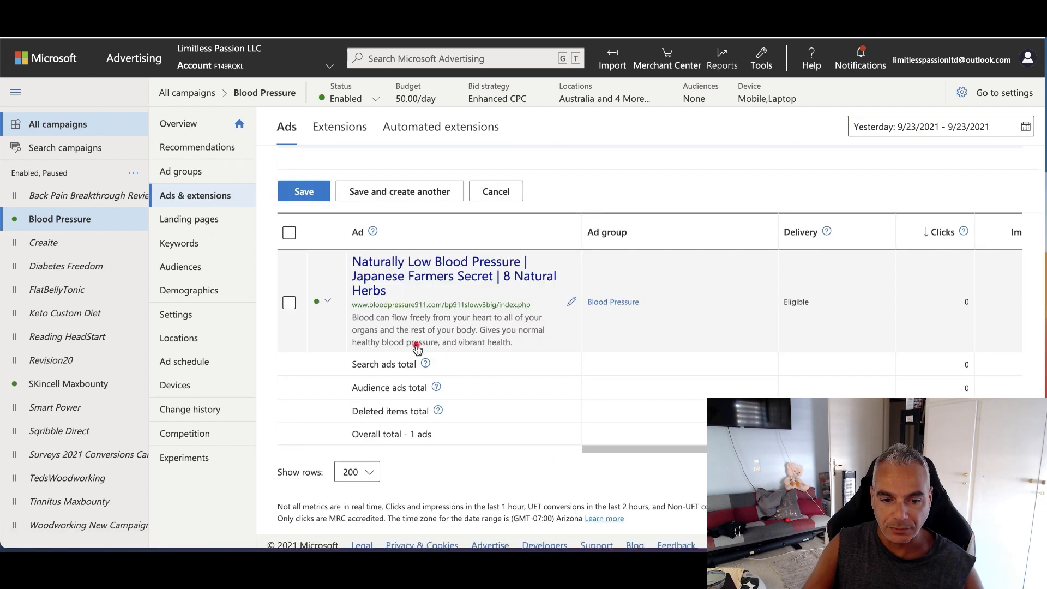
pyautogui.scroll(4, 417, 349)
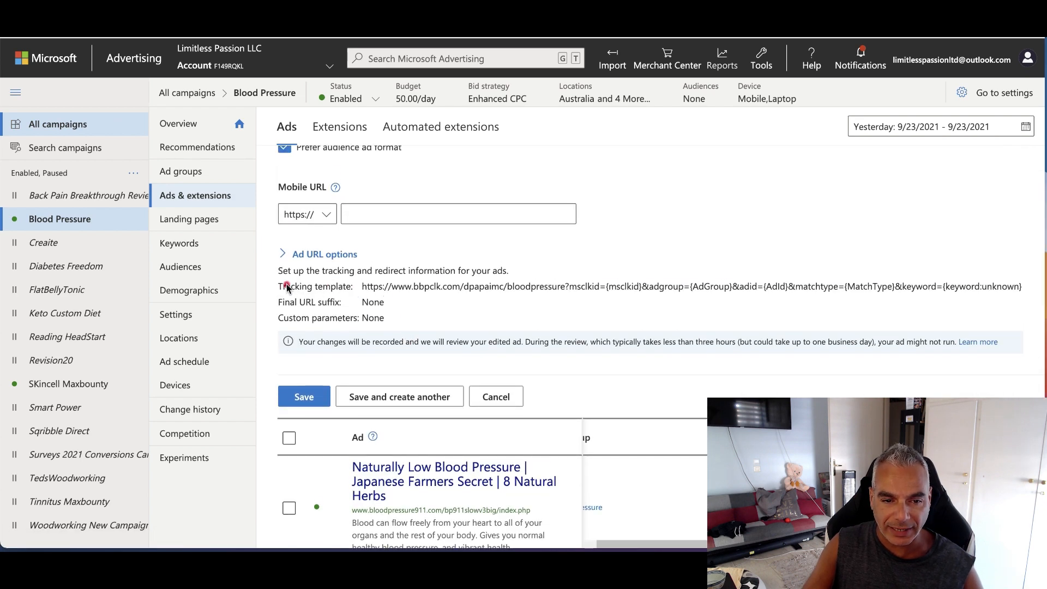
pyautogui.moveTo(363, 288); pyautogui.dragTo(895, 286)
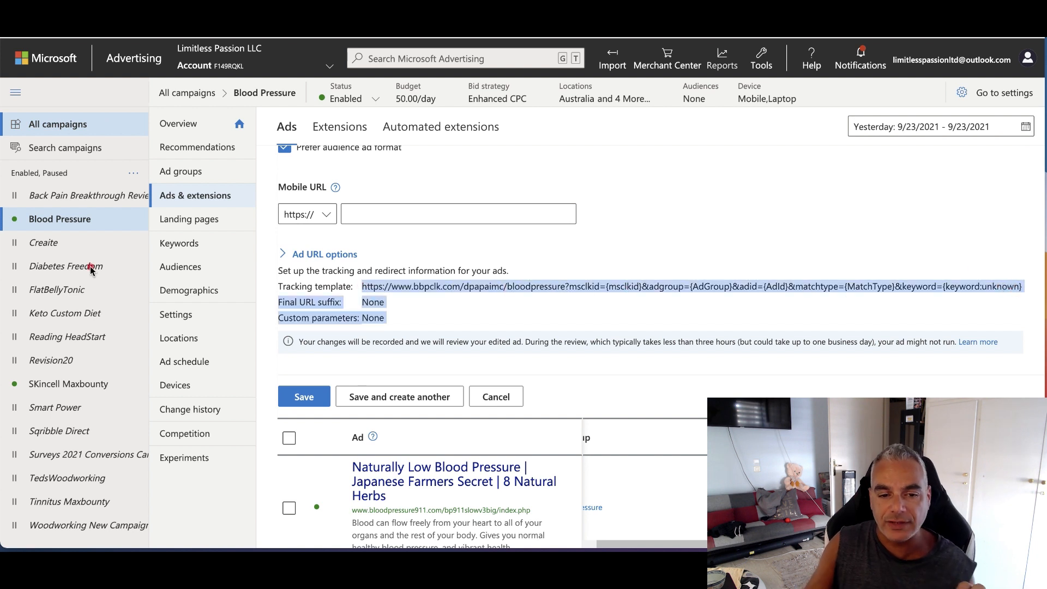
pyautogui.click(372, 279)
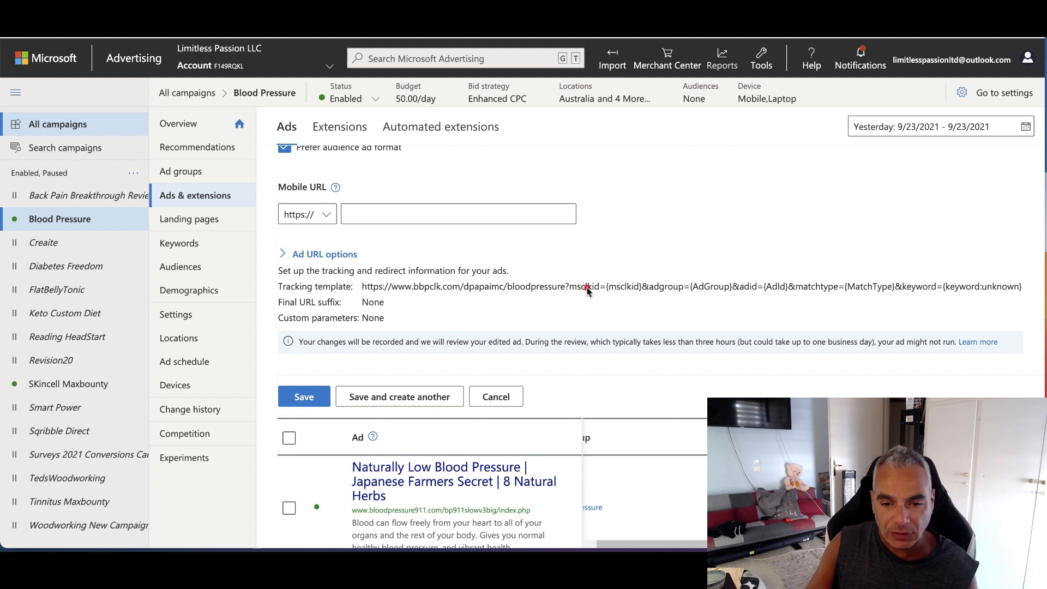
pyautogui.moveTo(569, 287); pyautogui.dragTo(704, 292)
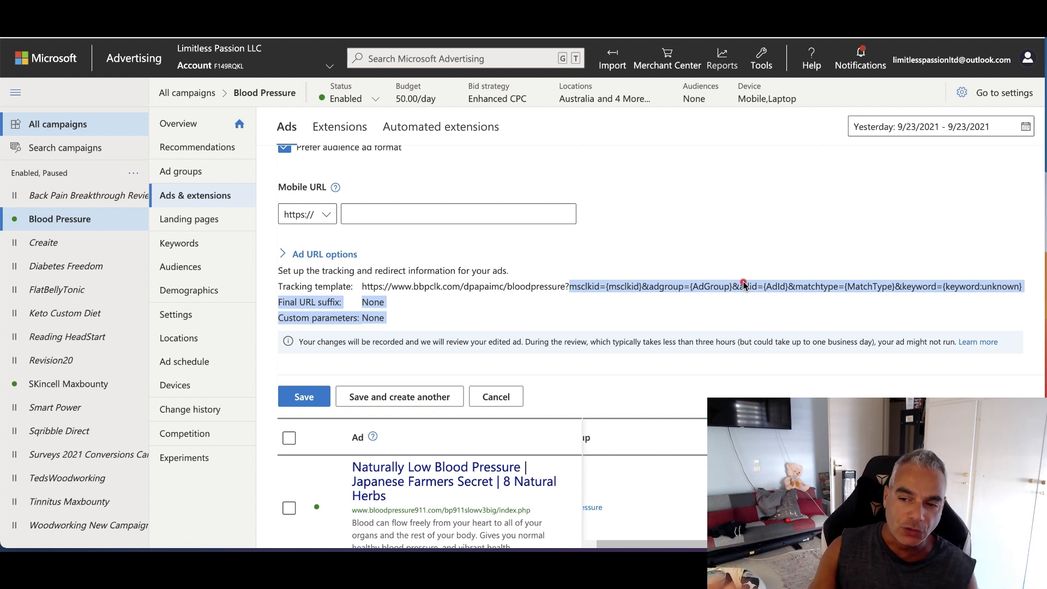
pyautogui.click(850, 288)
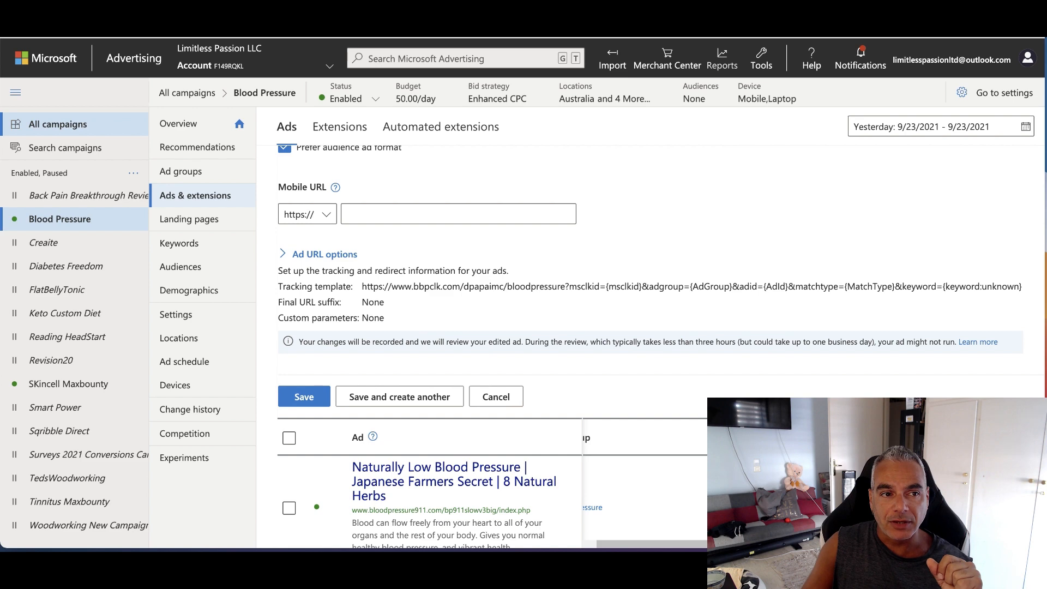
# In Bing Bang Profits, open the "Blood Pressure (Maxbounty" link for editing and copy its PostBack URL.
pyautogui.hotkey('ctrl', 'Tab')
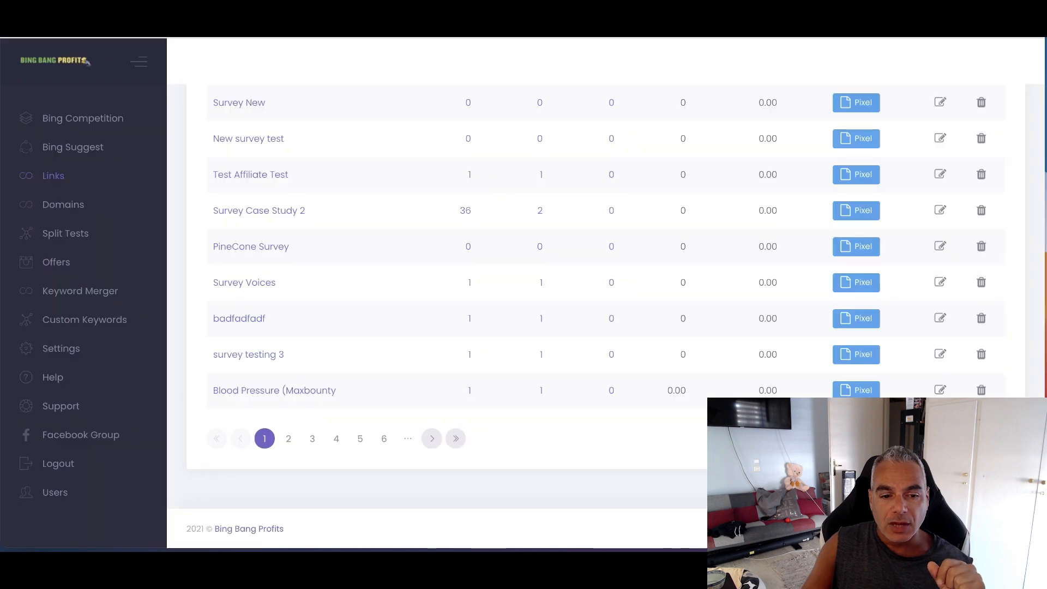
pyautogui.click(941, 391)
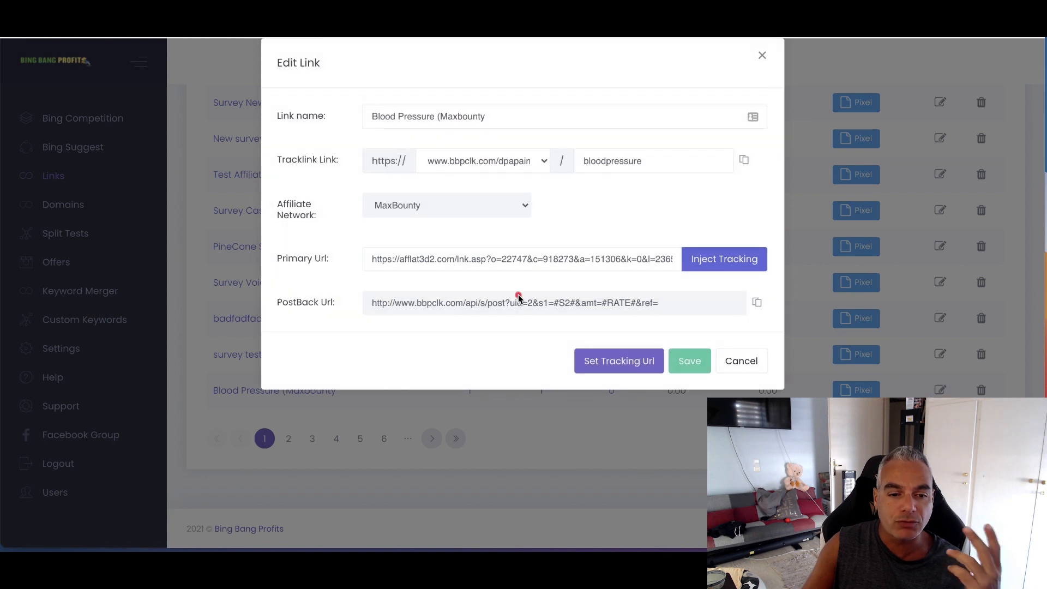
pyautogui.click(757, 303)
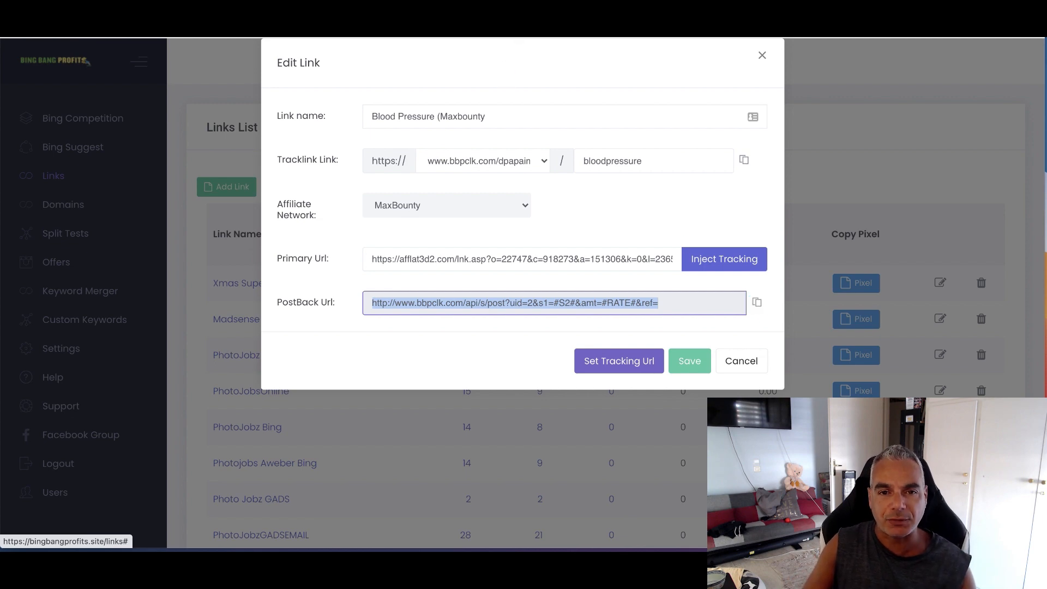
# In MaxBounty, paste the copied URL as the postback of the Blood Pressure 911 offer and save the postback.
pyautogui.hotkey('ctrl', 'Tab')
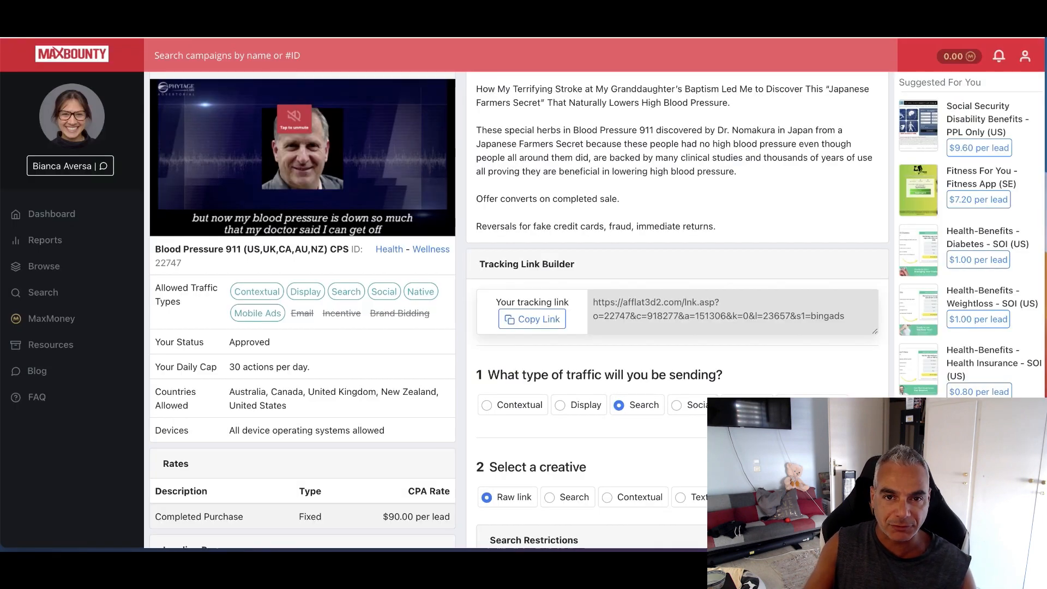
pyautogui.scroll(-14, 624, 347)
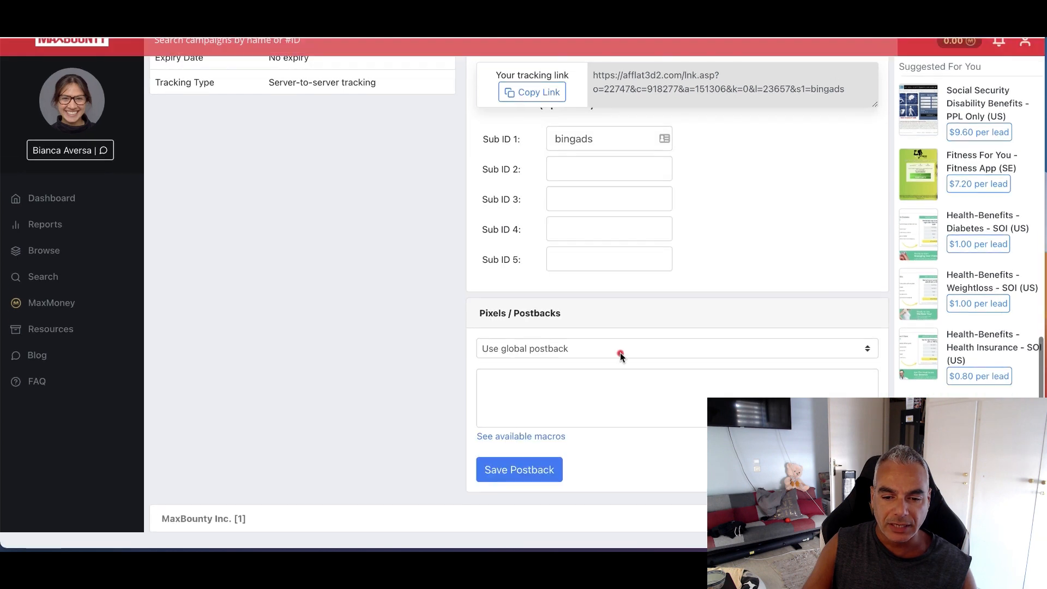
pyautogui.click(588, 399)
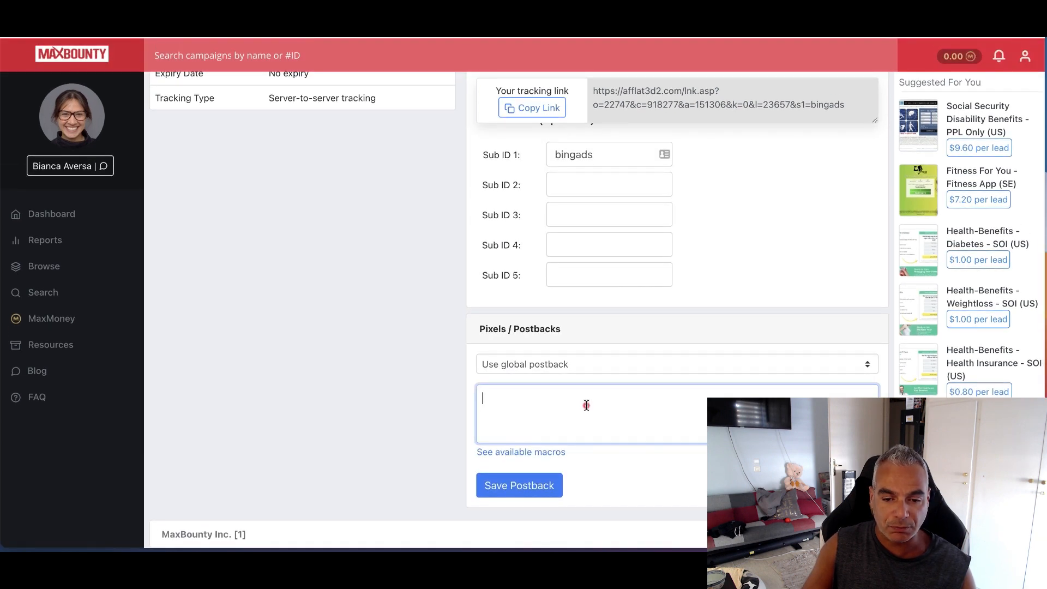
pyautogui.hotkey('ctrl', 'v')
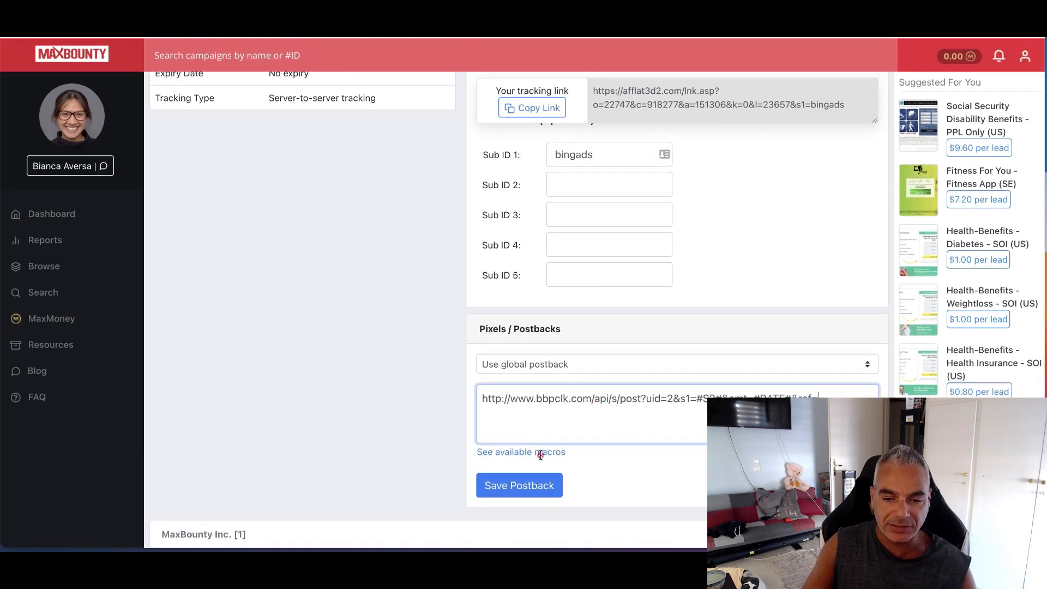
pyautogui.click(523, 487)
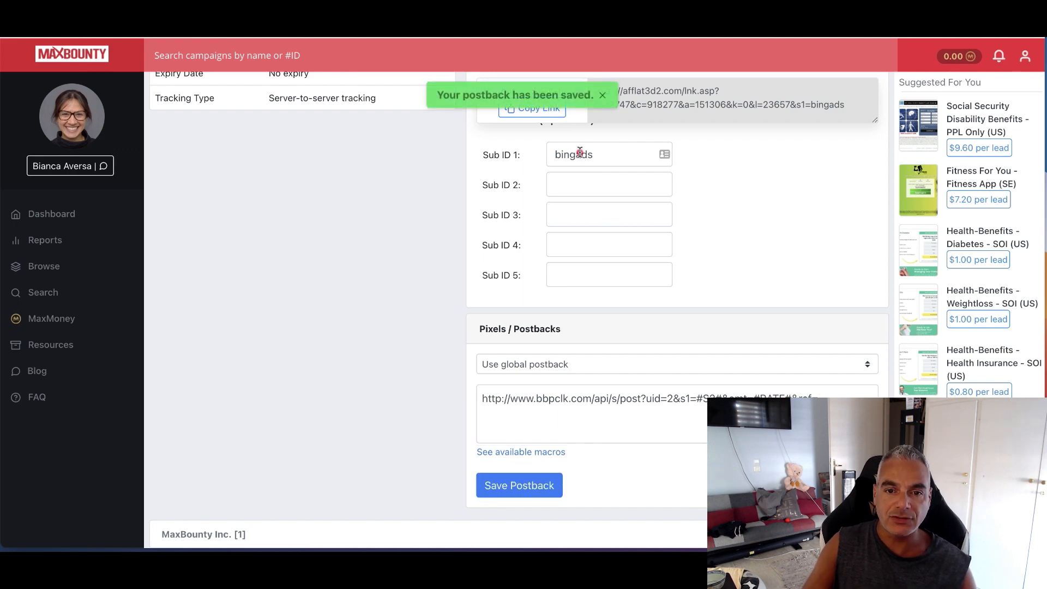
pyautogui.scroll(2, 582, 155)
pyautogui.scroll(5, 558, 207)
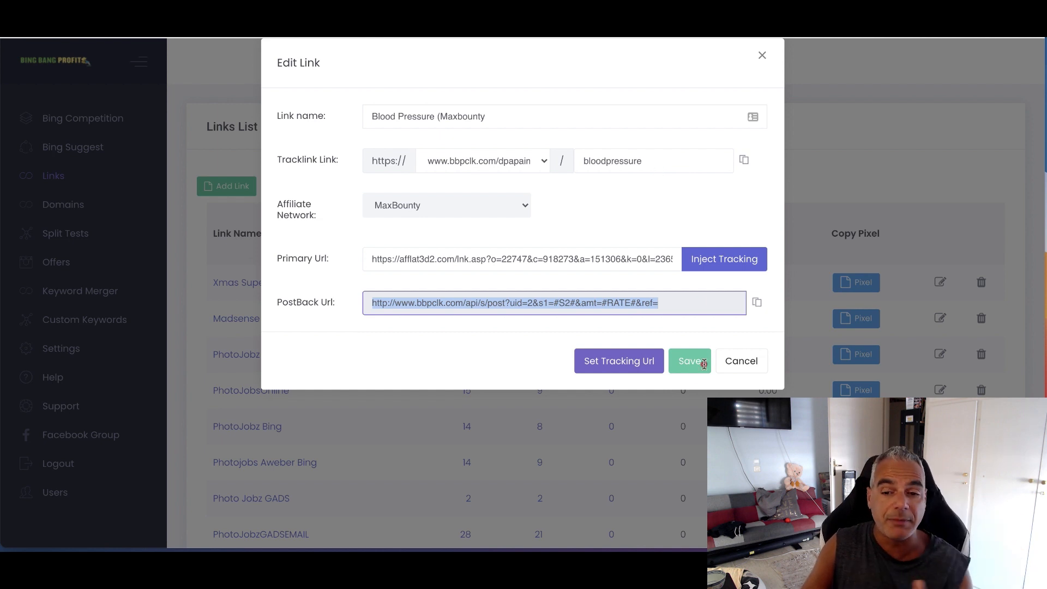
# Close the link editor in Bing Bang Profits without saving and review the sales and revenue in the links list.
pyautogui.click(743, 361)
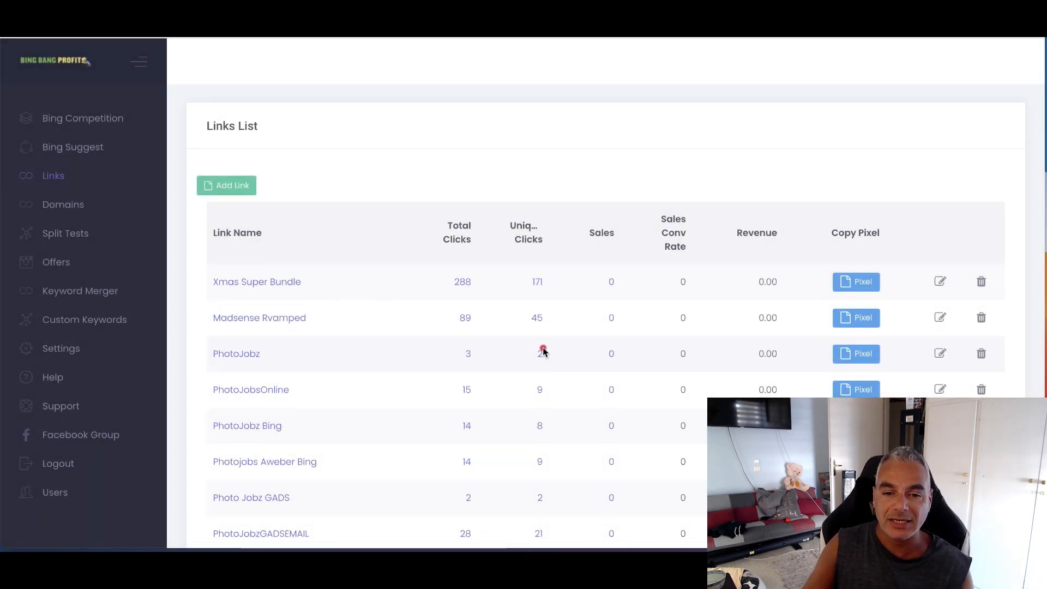
pyautogui.scroll(-15, 543, 351)
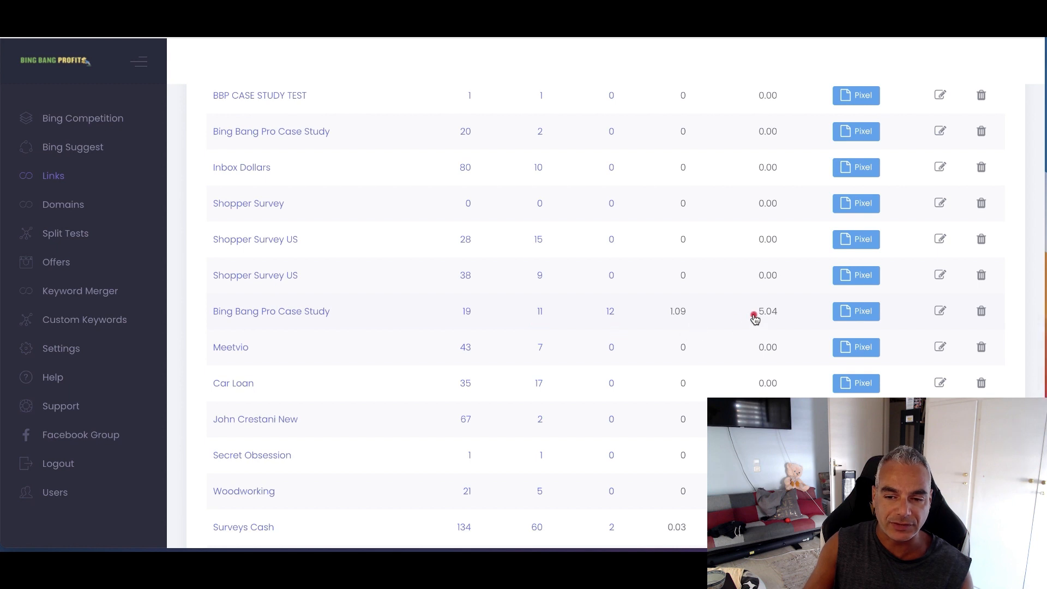
pyautogui.scroll(1, 562, 315)
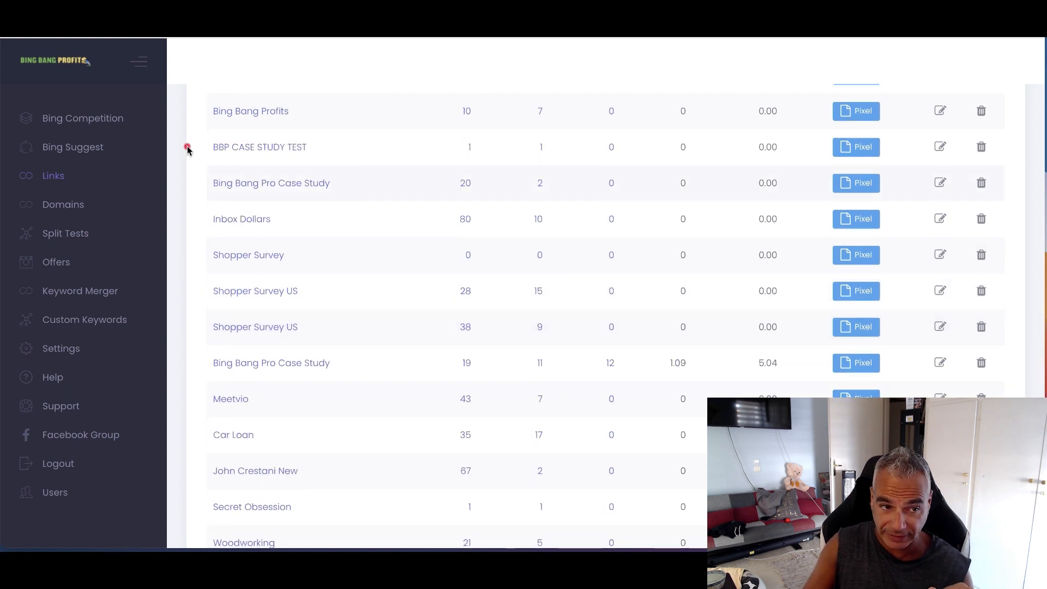
# Create and save the keyword "bloodpressure" in the Bing Competition tool.
pyautogui.click(111, 127)
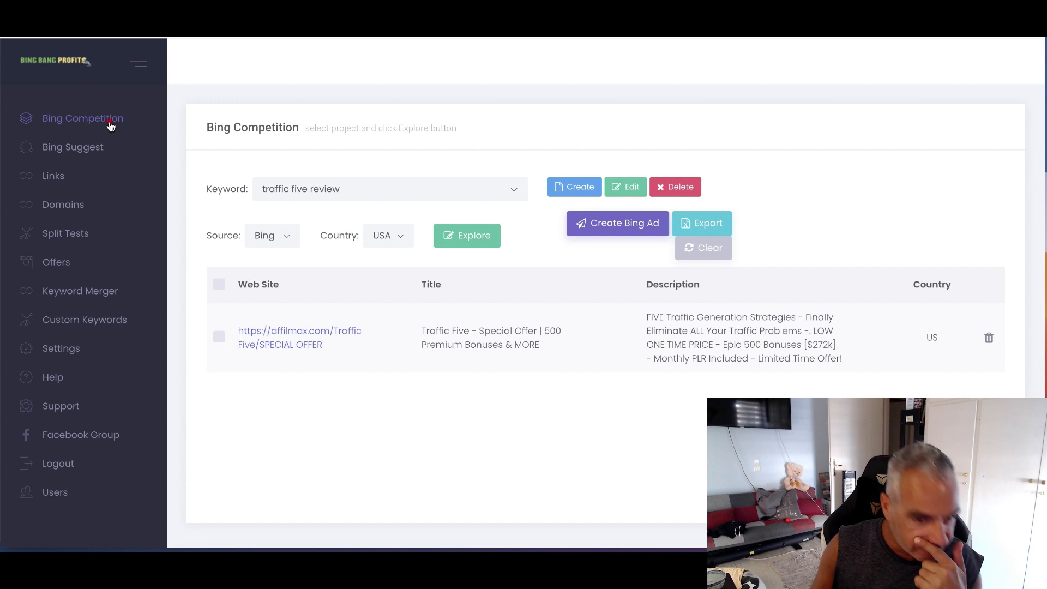
pyautogui.click(548, 188)
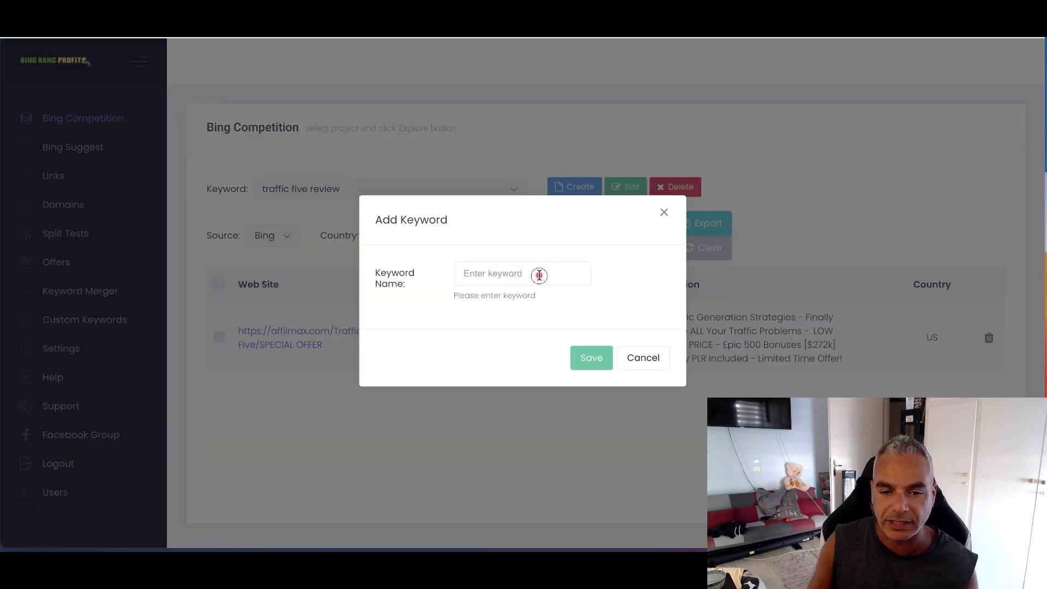
pyautogui.click(539, 275)
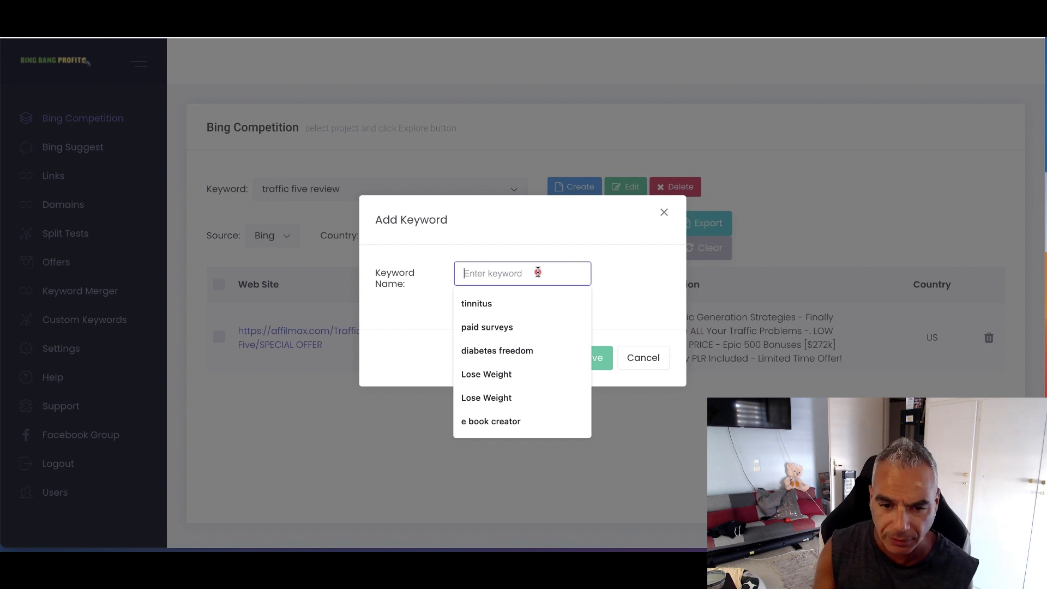
pyautogui.write('bloodpressure')
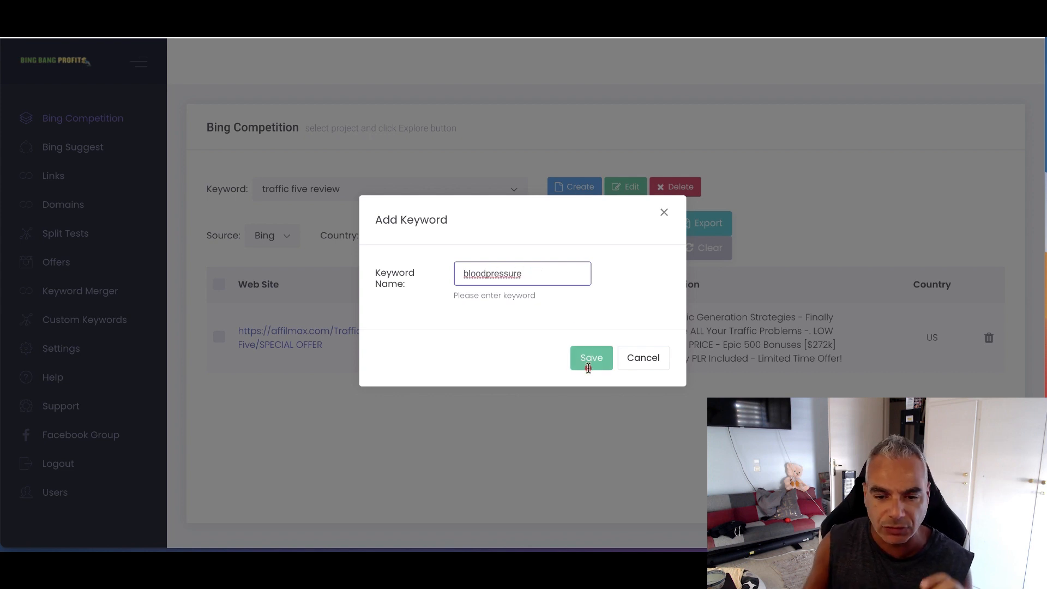
pyautogui.click(589, 367)
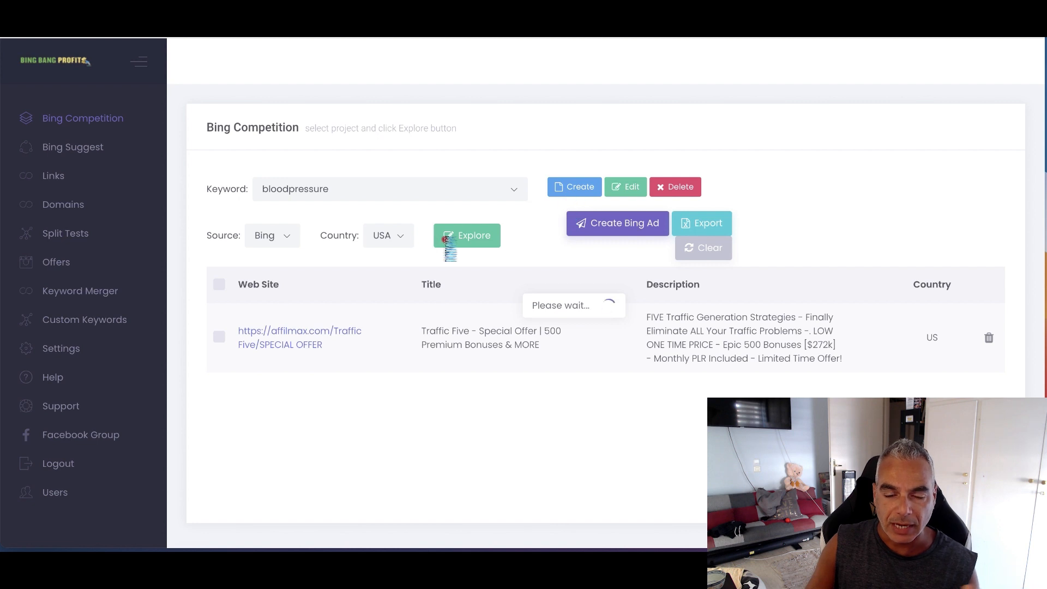
# Explore the Bing competition for "bloodpressure" in the USA and read through the competitors' ad titles and descriptions.
pyautogui.click(457, 235)
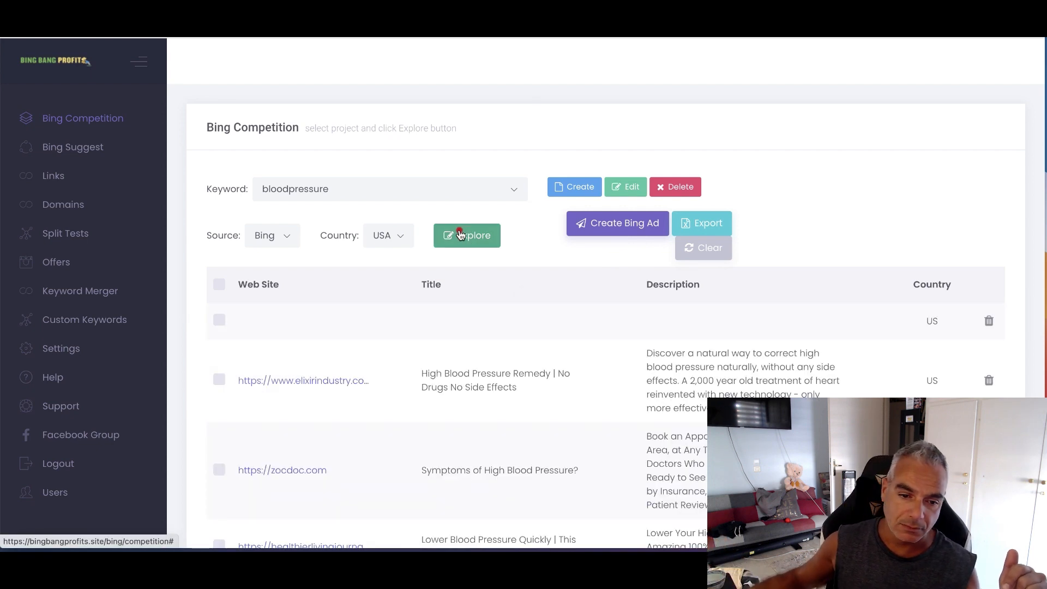
pyautogui.scroll(-2, 414, 461)
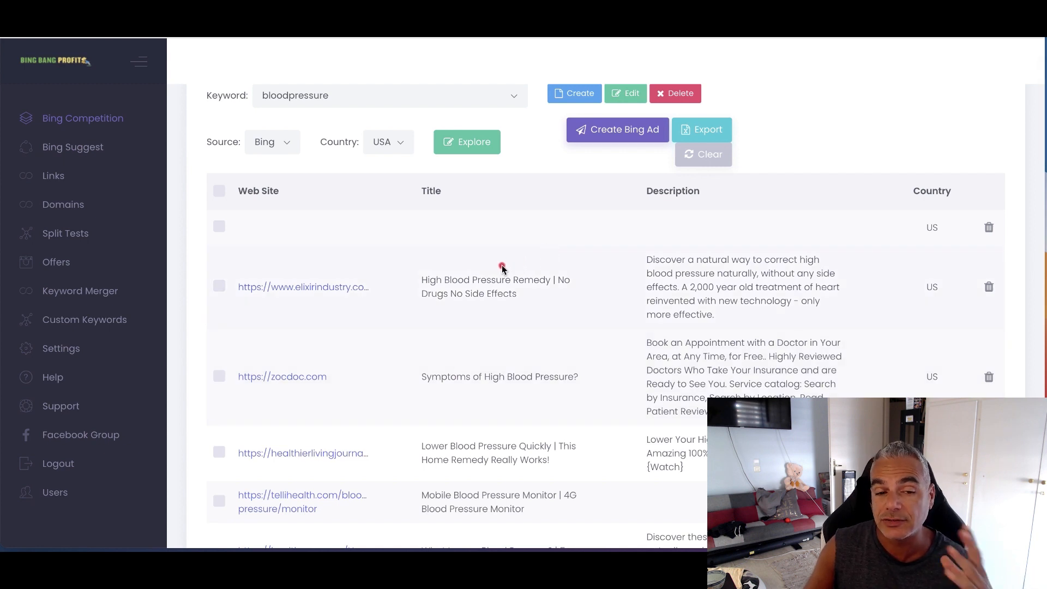
pyautogui.scroll(-3, 479, 286)
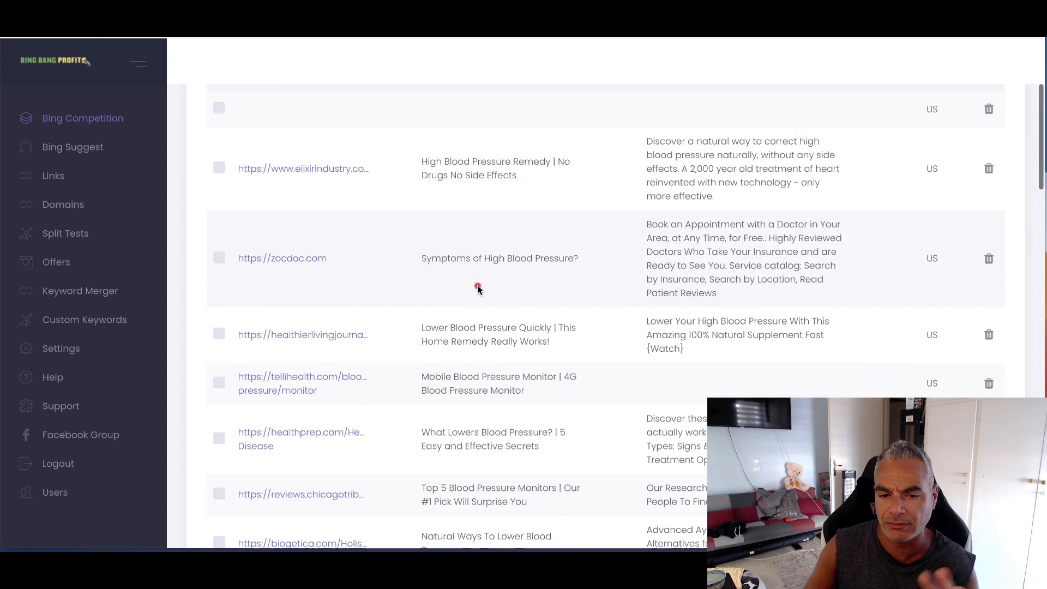
pyautogui.scroll(-3, 478, 286)
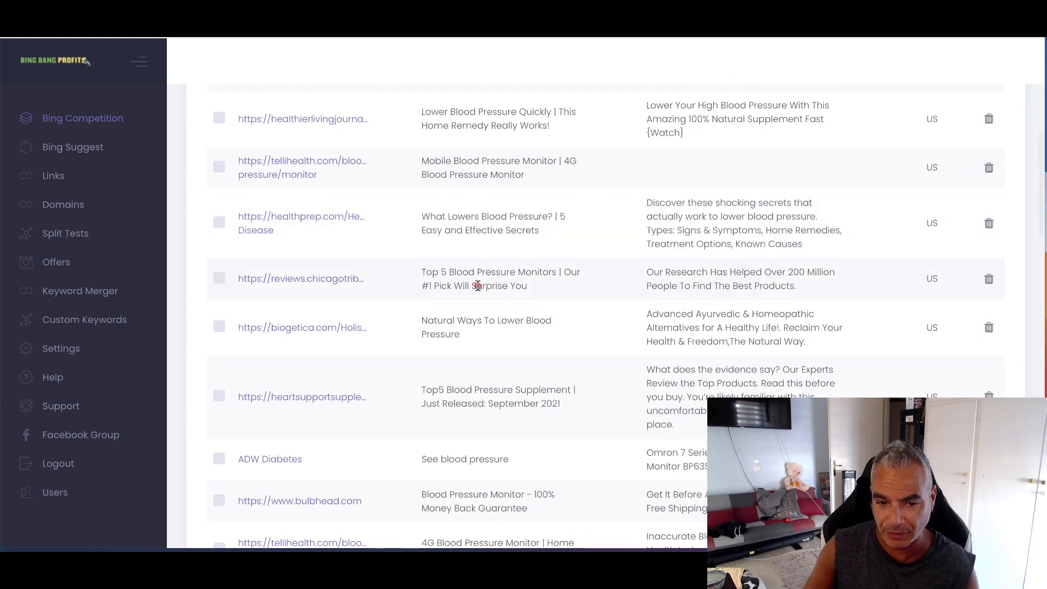
# Open the elixirindustry.com competitor's landing page, read through it from start to end, and close it.
pyautogui.scroll(-2, 478, 286)
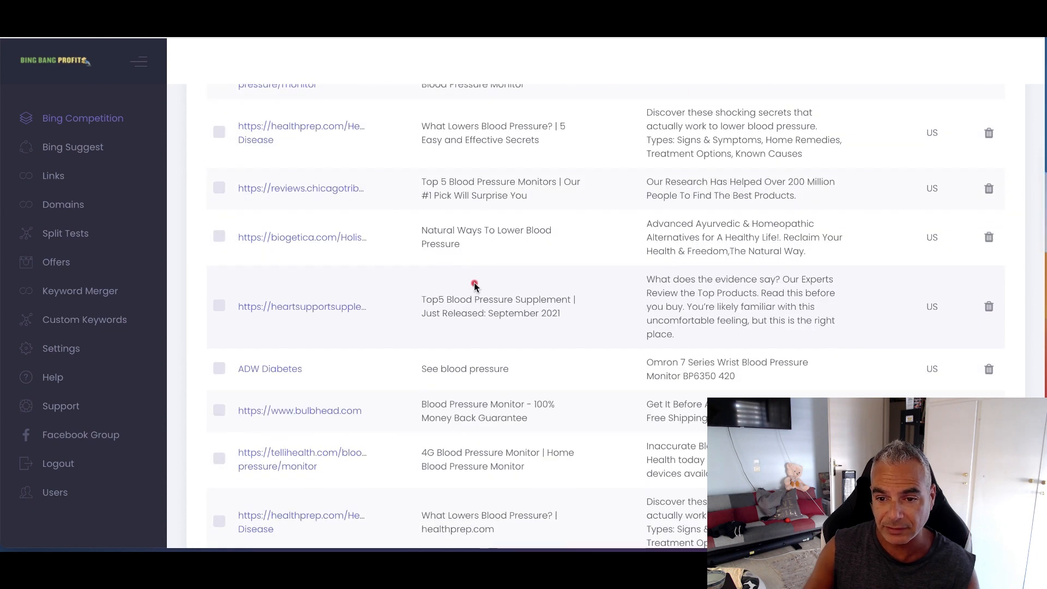
pyautogui.scroll(10, 473, 286)
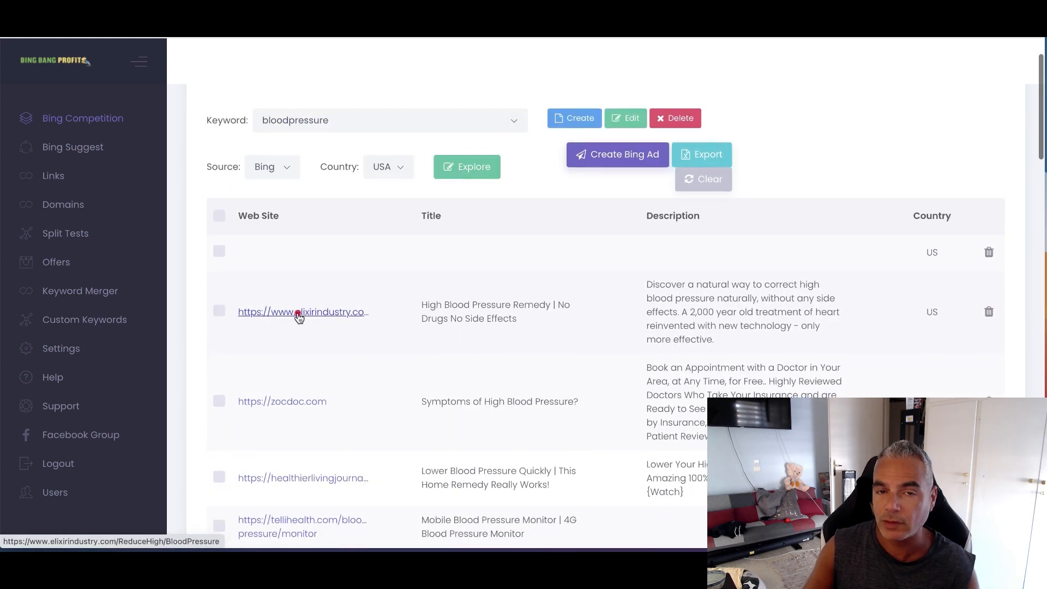
pyautogui.click(300, 313)
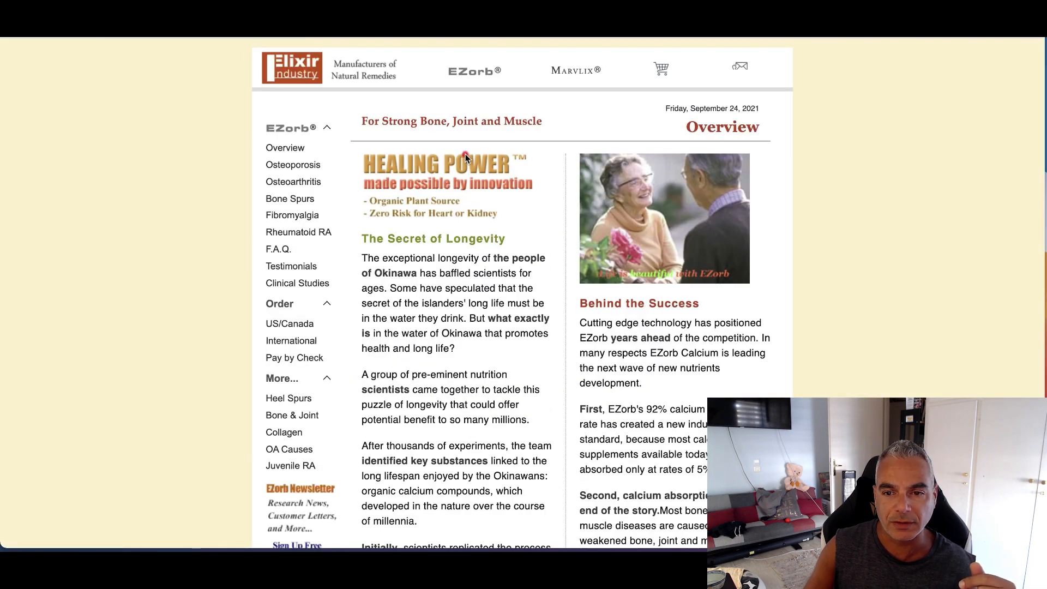
pyautogui.scroll(-1, 427, 247)
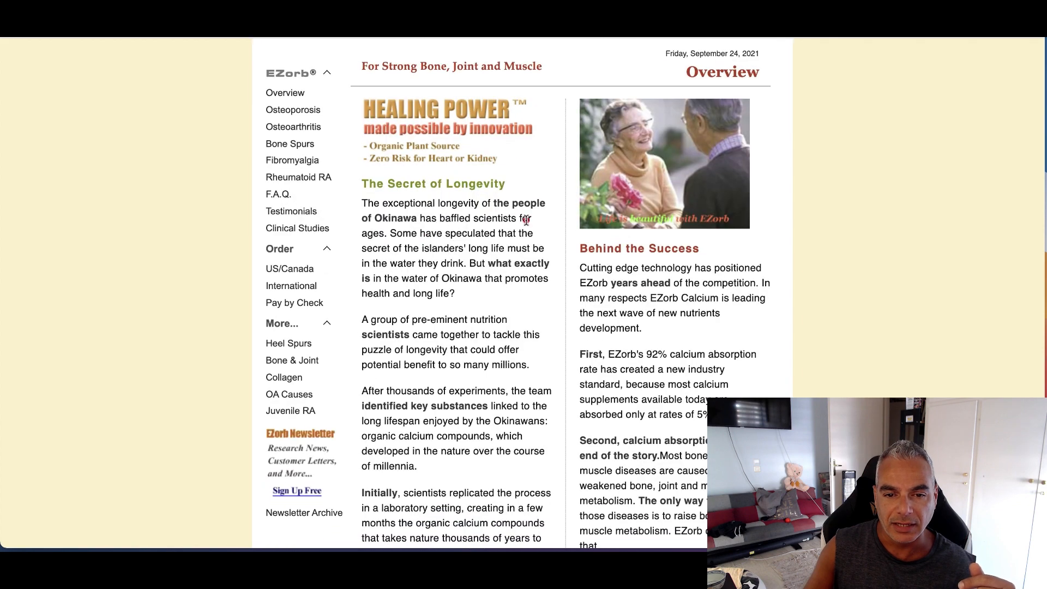
pyautogui.scroll(-2, 524, 218)
pyautogui.scroll(-10, 456, 200)
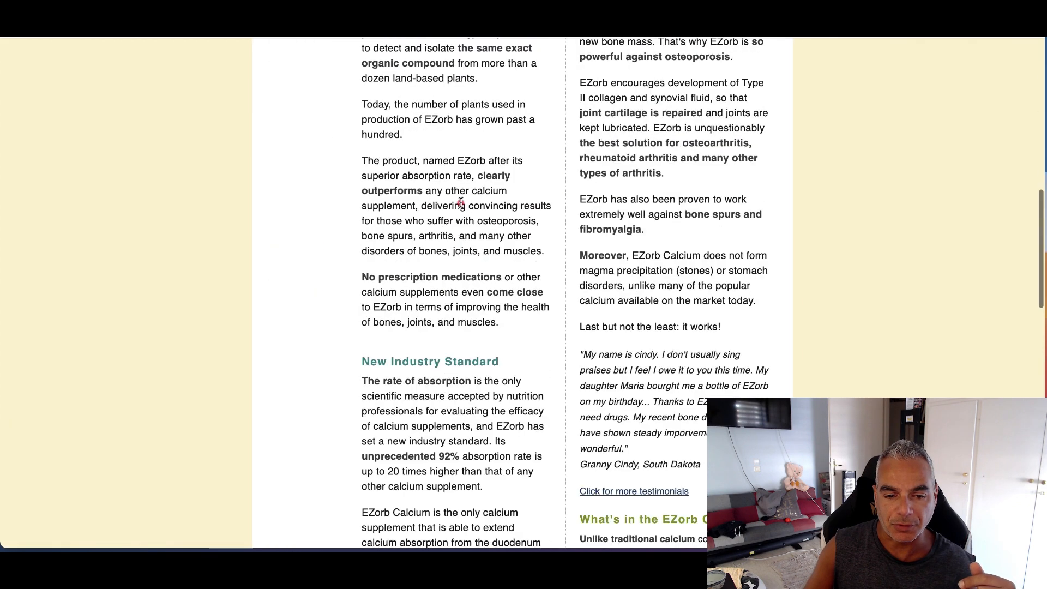
pyautogui.scroll(-6, 461, 202)
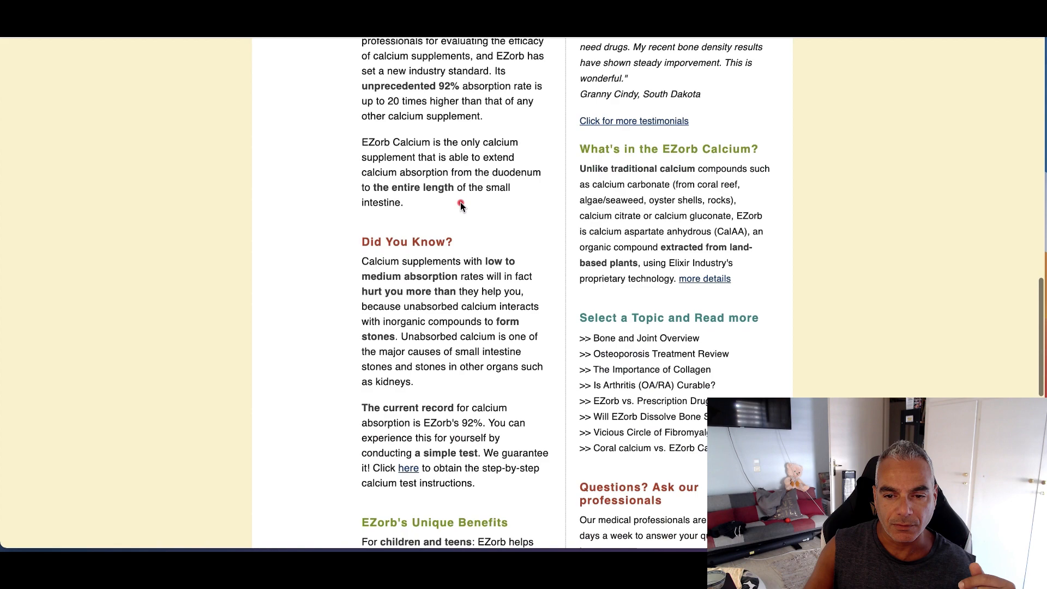
pyautogui.scroll(-10, 460, 202)
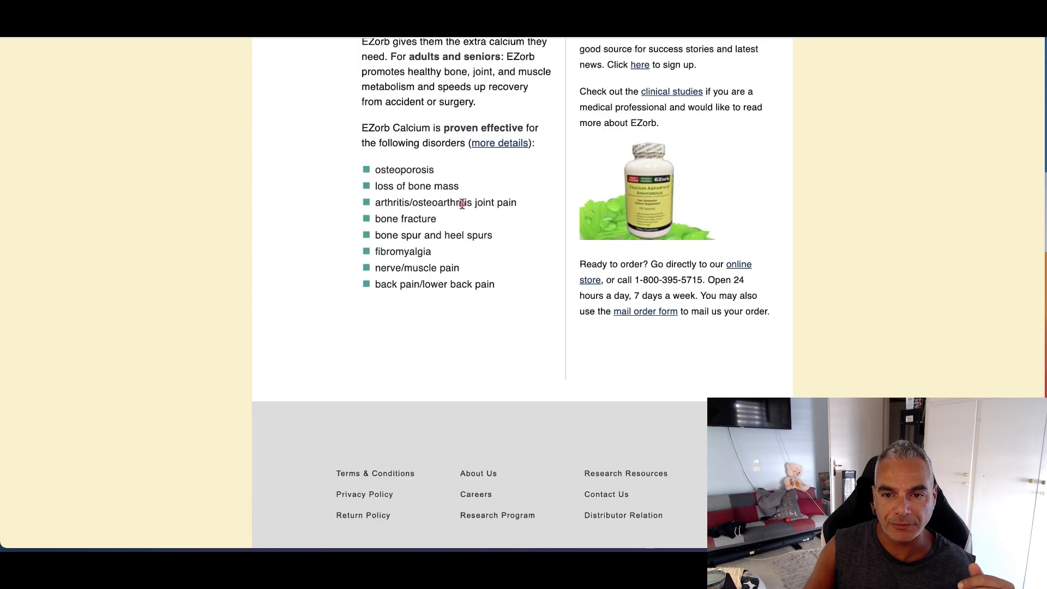
pyautogui.scroll(20, 462, 203)
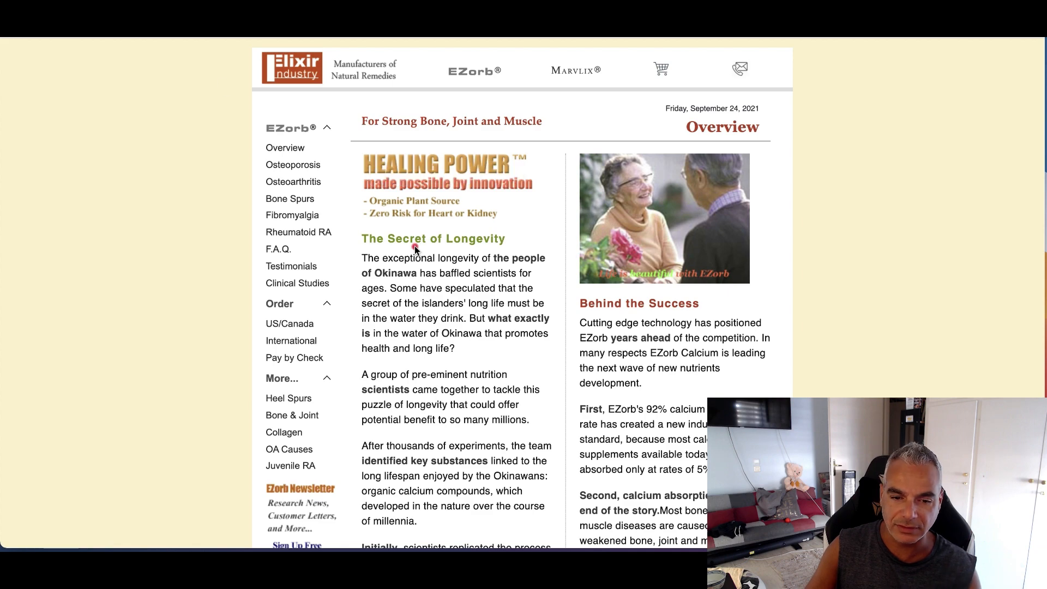
pyautogui.scroll(-15, 415, 246)
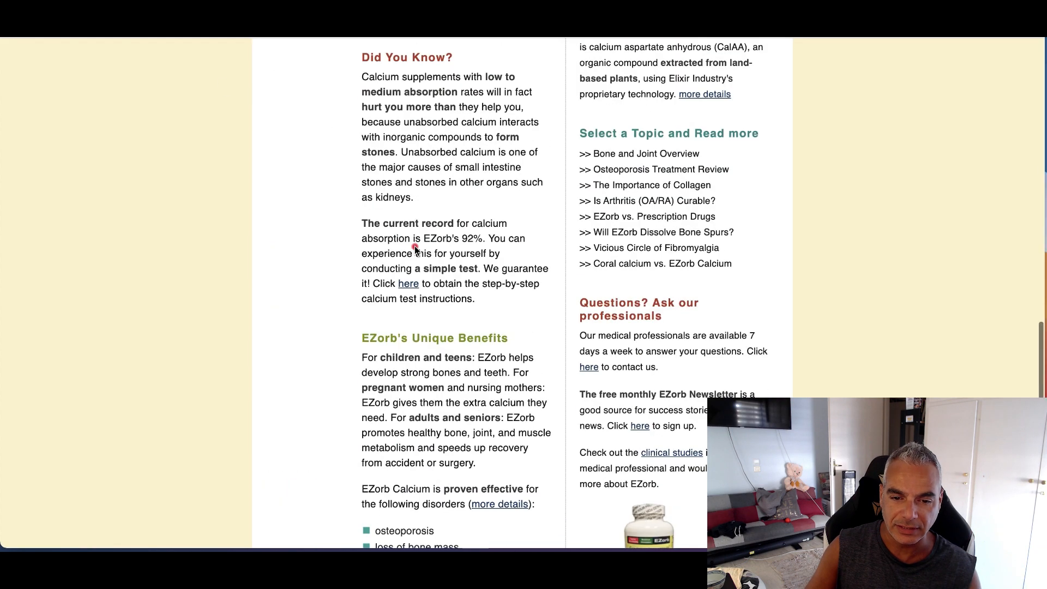
pyautogui.scroll(-5, 415, 246)
pyautogui.scroll(20, 414, 247)
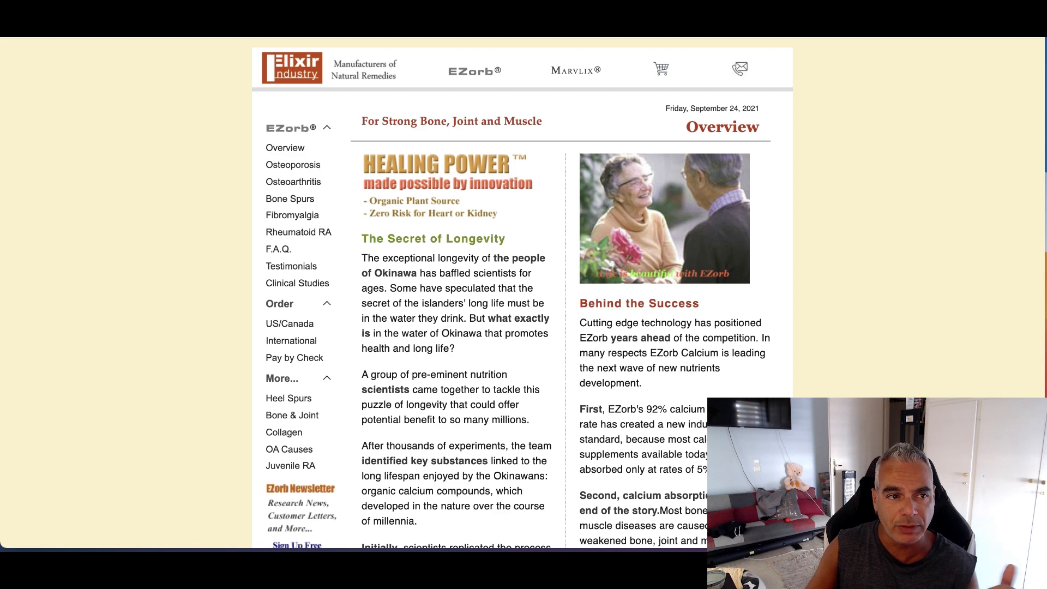
pyautogui.press('super+w')
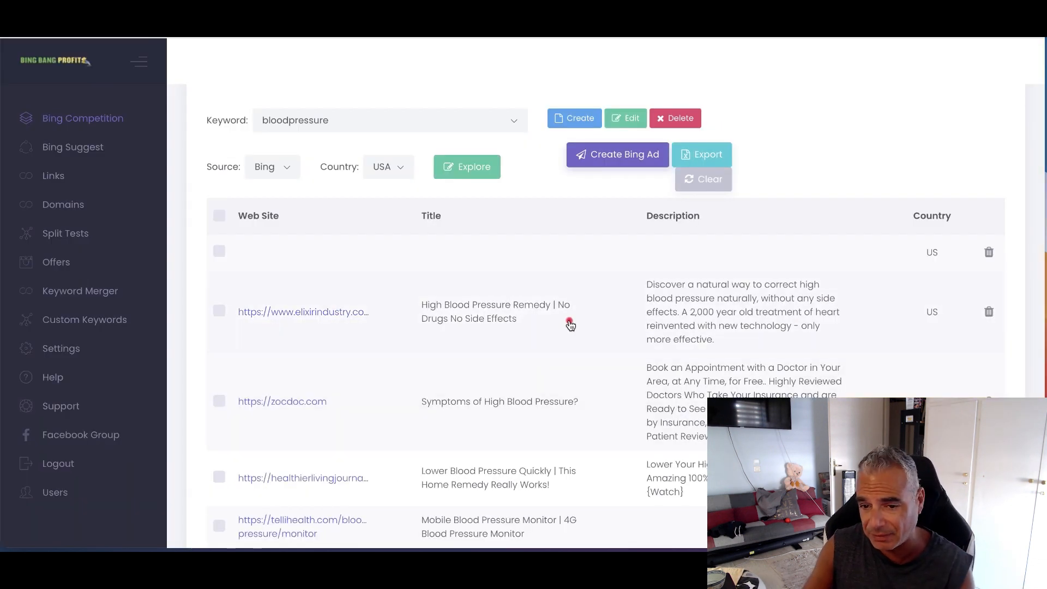
# Select the elixirindustry, healthierlivingjournal and healthprep ("What Lowers Blood Pressure? | 5 Easy and Effective Secrets") ads in the competitor list.
pyautogui.click(219, 310)
pyautogui.scroll(-2, 253, 339)
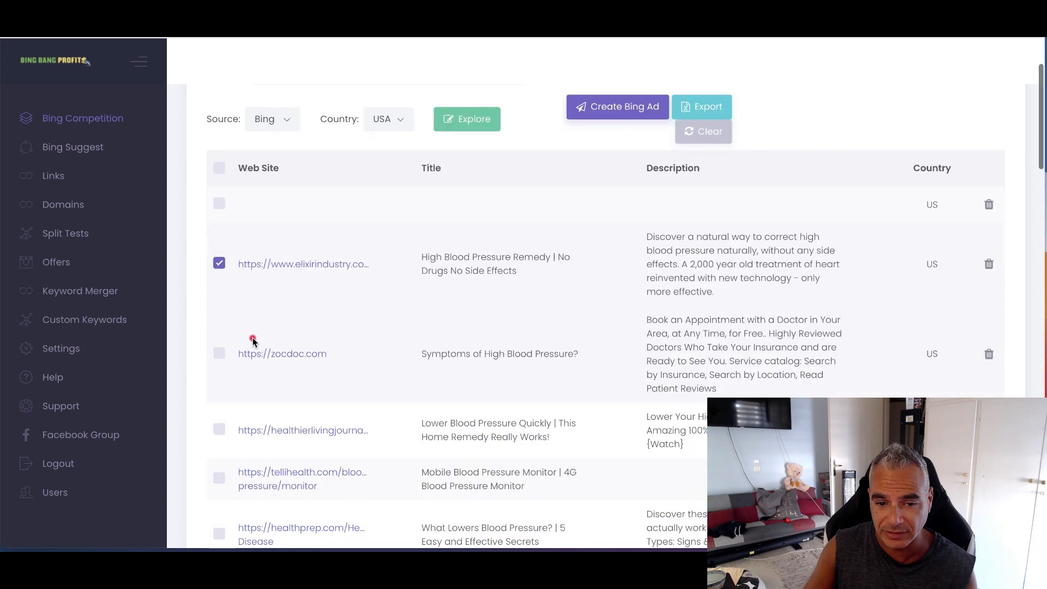
pyautogui.scroll(-2, 304, 295)
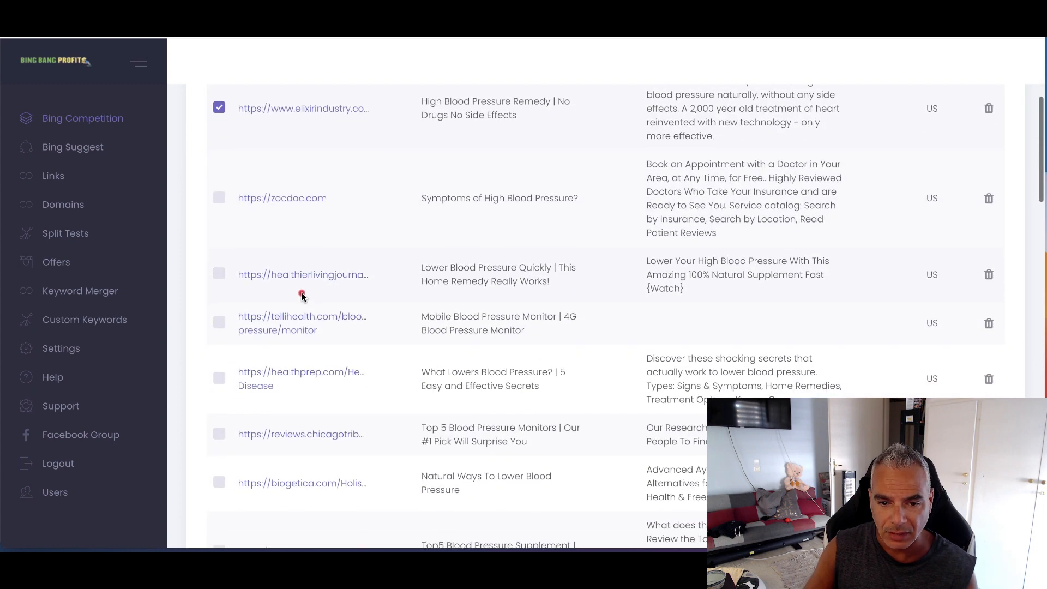
pyautogui.click(219, 273)
pyautogui.scroll(-2, 248, 304)
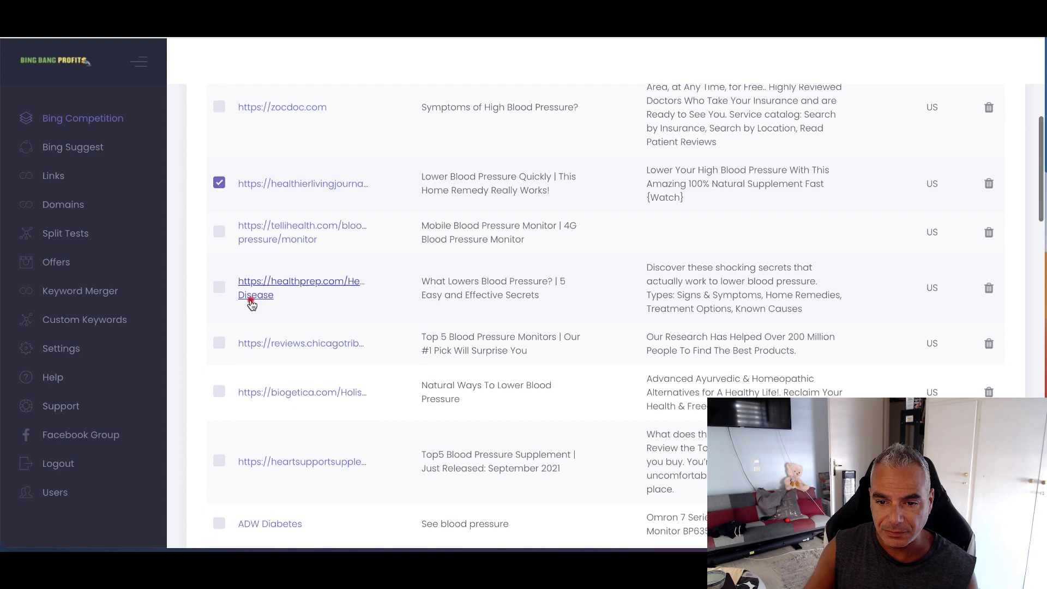
pyautogui.scroll(-1, 252, 304)
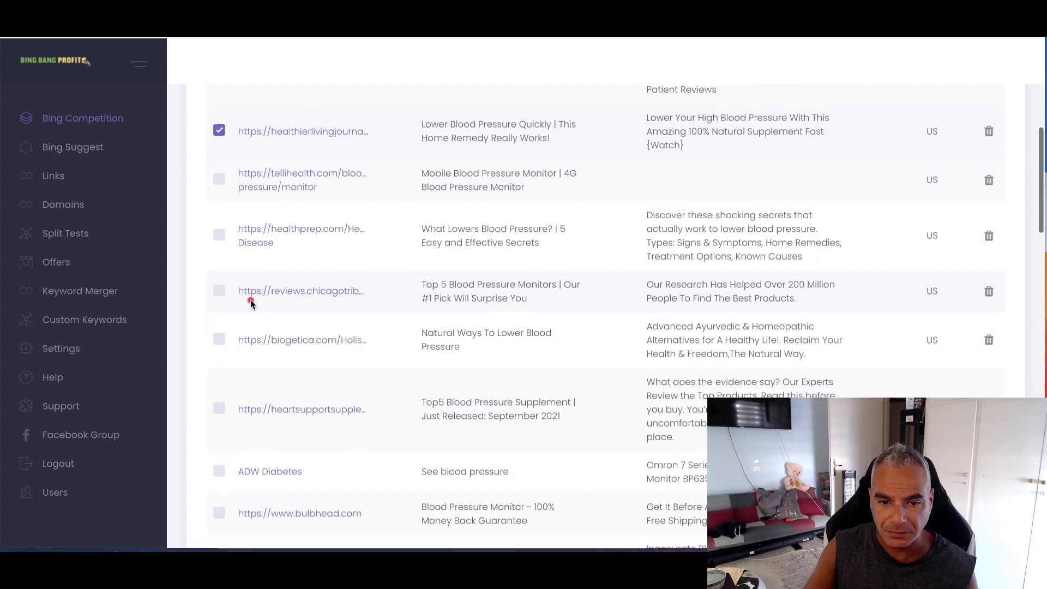
pyautogui.click(217, 234)
# Also select the biogetica "Natural Ways To Lower Blood Pressure" and carecredit "Healthy Ways to Manage High Blood Pressure" ads and check the remaining competitors.
pyautogui.scroll(-2, 254, 288)
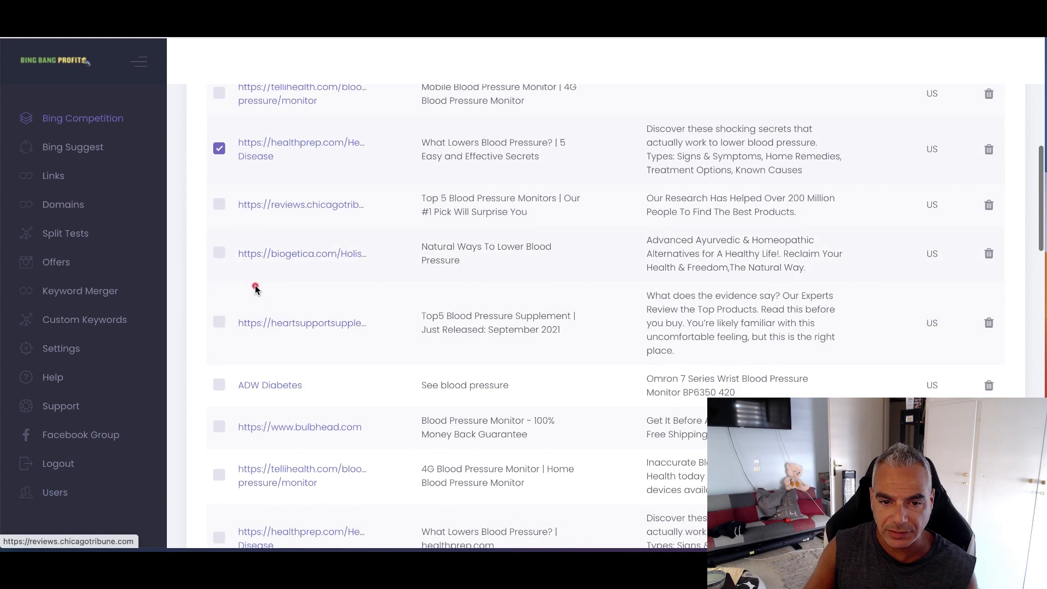
pyautogui.click(220, 234)
pyautogui.scroll(-1, 294, 300)
pyautogui.scroll(-3, 293, 300)
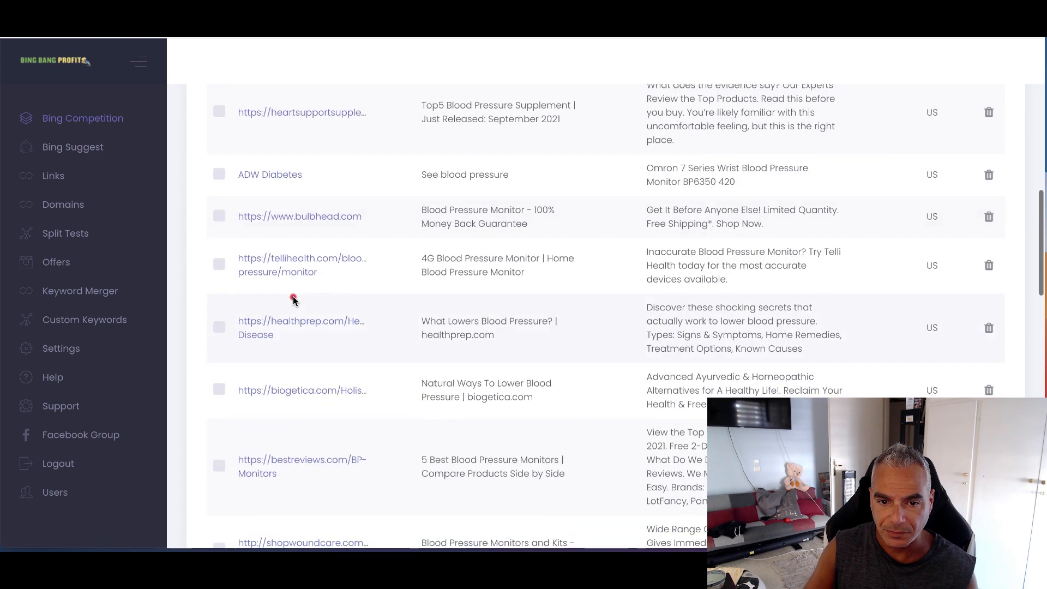
pyautogui.scroll(-2, 294, 299)
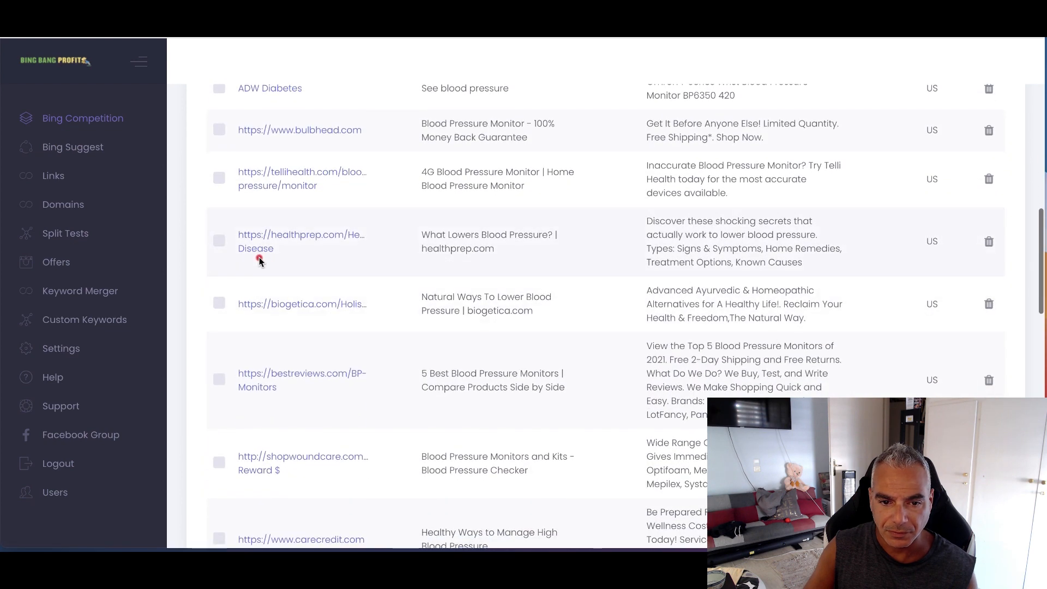
pyautogui.scroll(-1, 256, 299)
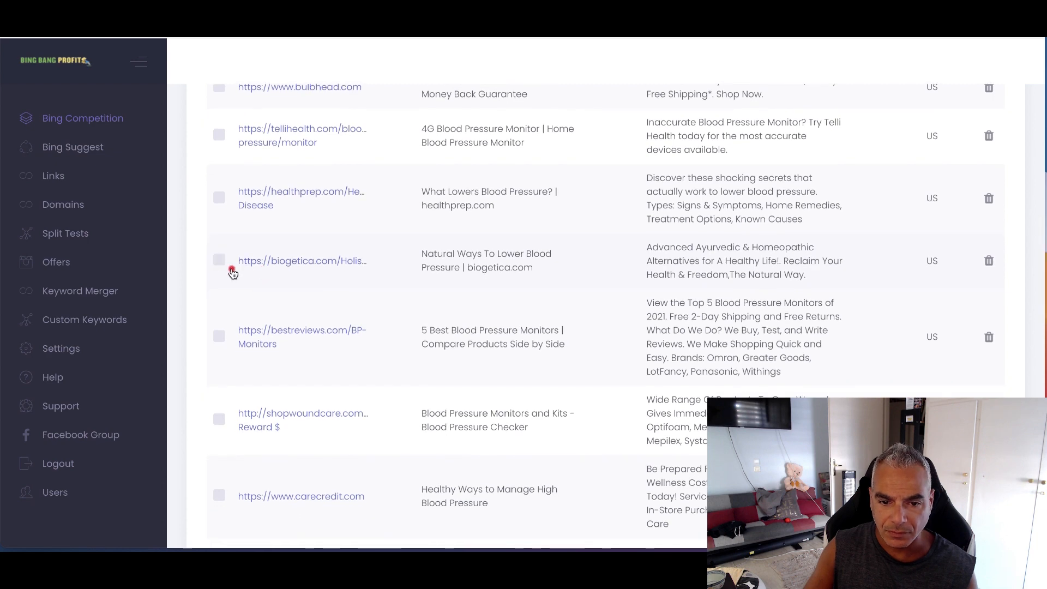
pyautogui.scroll(-2, 233, 273)
pyautogui.scroll(-2, 232, 272)
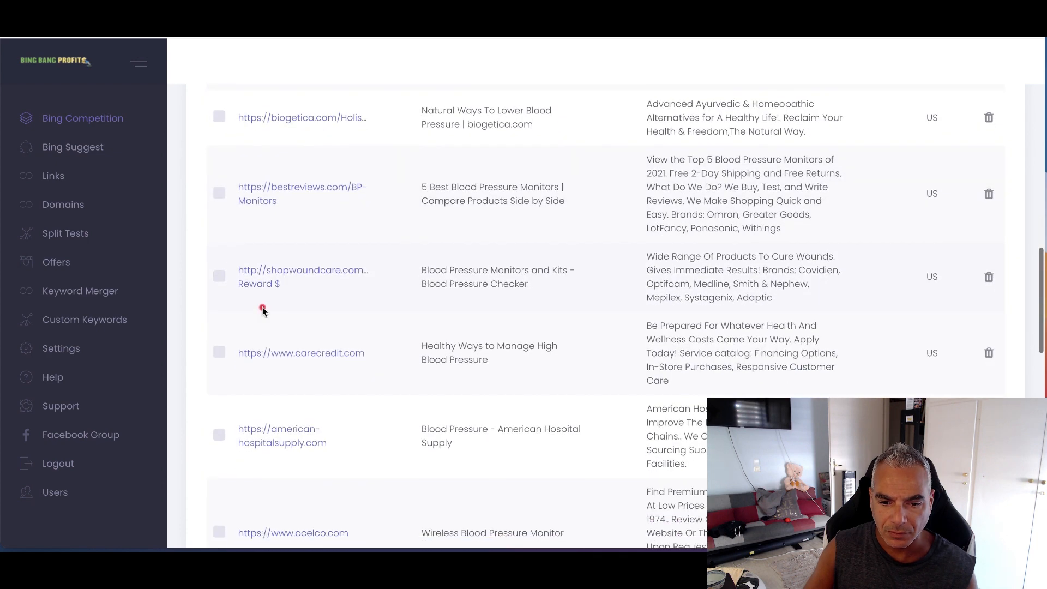
pyautogui.click(220, 353)
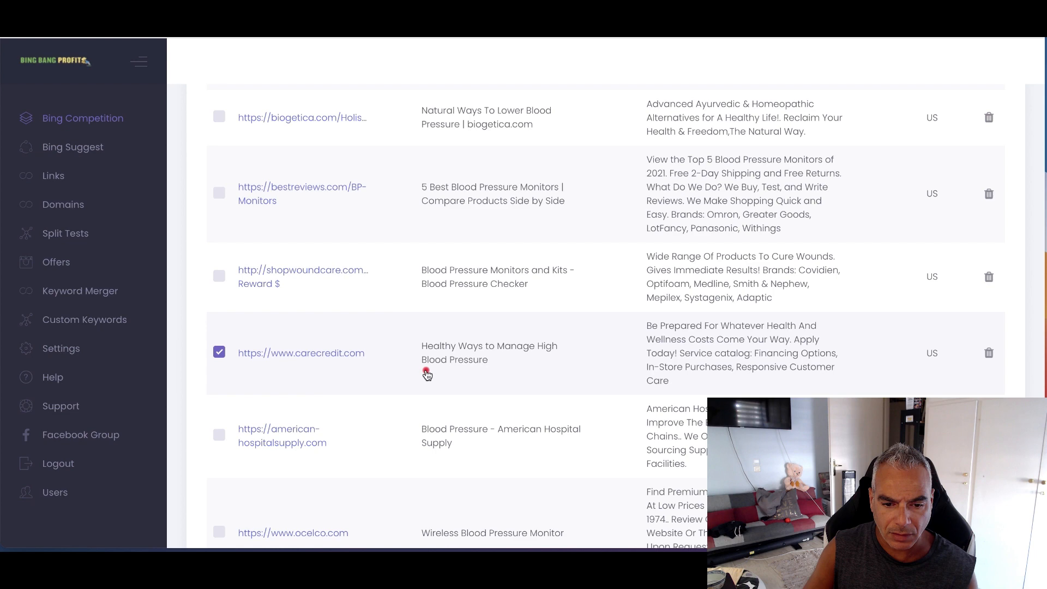
pyautogui.scroll(-6, 428, 369)
pyautogui.scroll(-7, 427, 370)
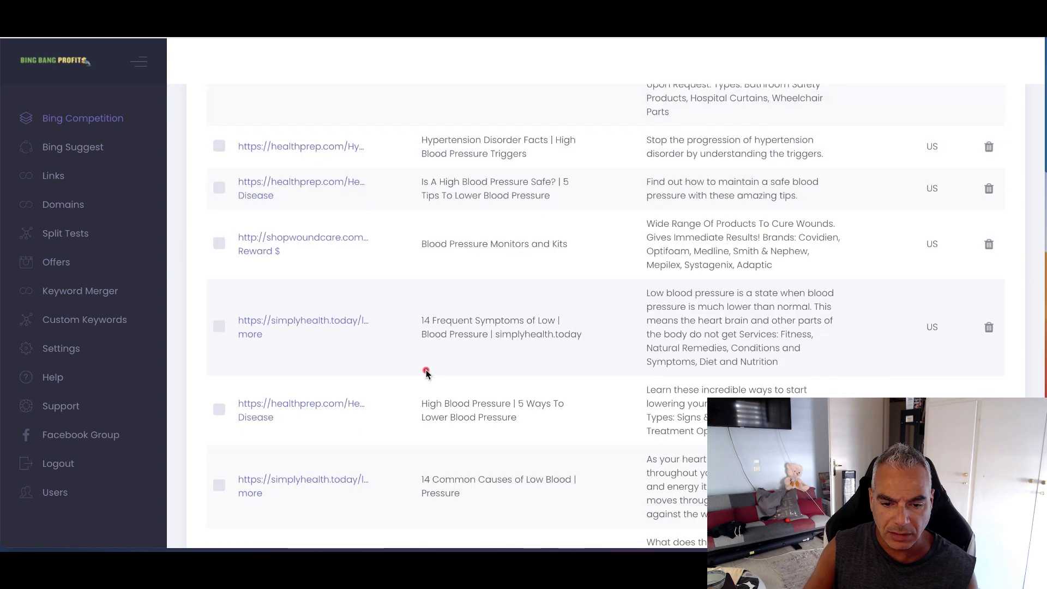
pyautogui.scroll(-4, 426, 374)
pyautogui.scroll(-9, 427, 373)
# Create Bing ads from the selected competitor ads in the Blood Pressure campaign and ad group, using the bloodpressure911.com final URL.
pyautogui.scroll(20, 427, 374)
pyautogui.scroll(10, 427, 374)
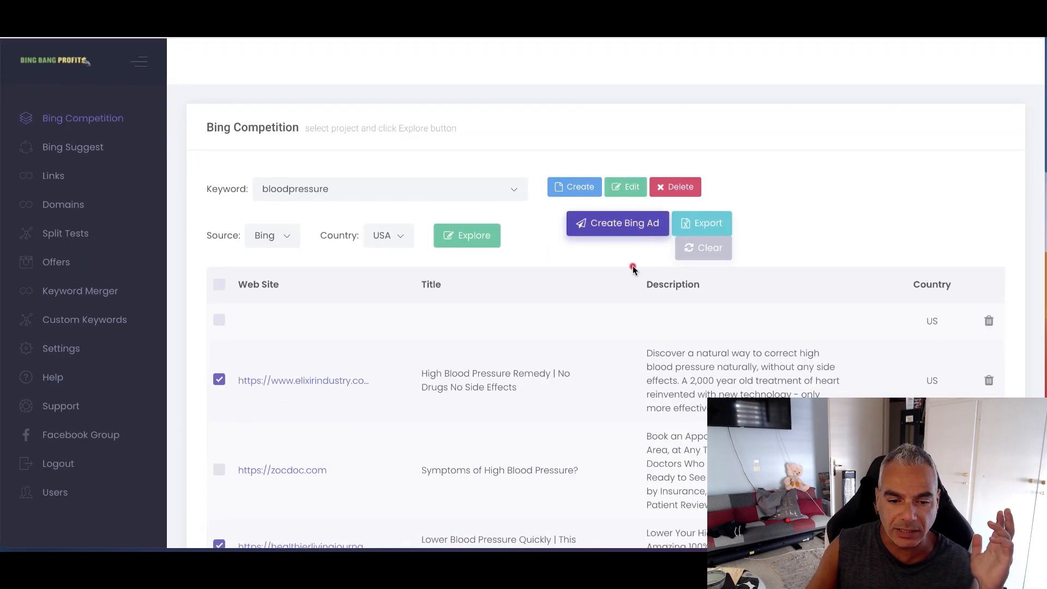
pyautogui.scroll(-2, 633, 267)
pyautogui.click(609, 141)
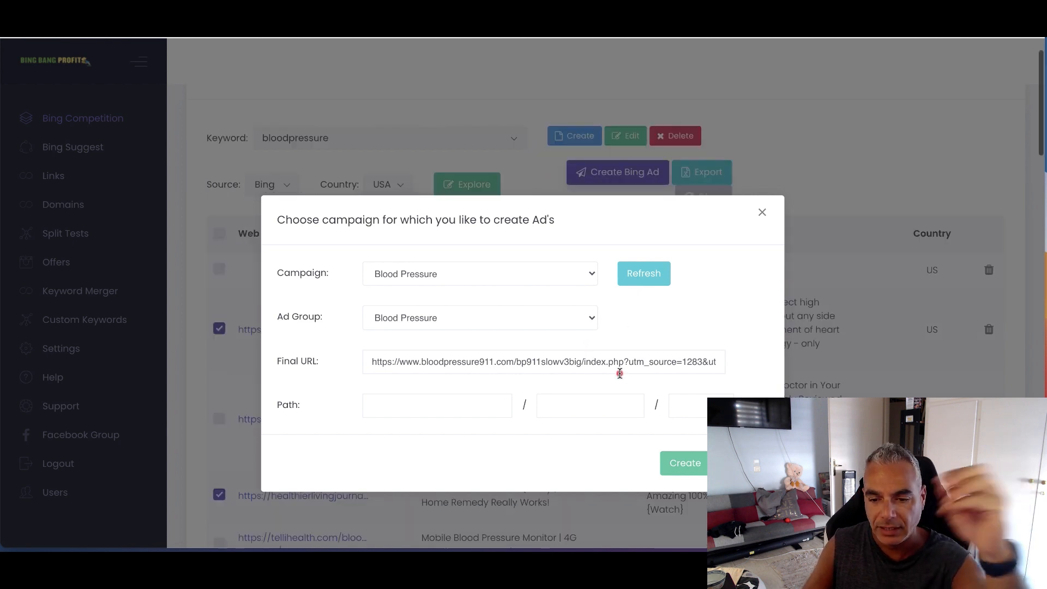
pyautogui.click(683, 465)
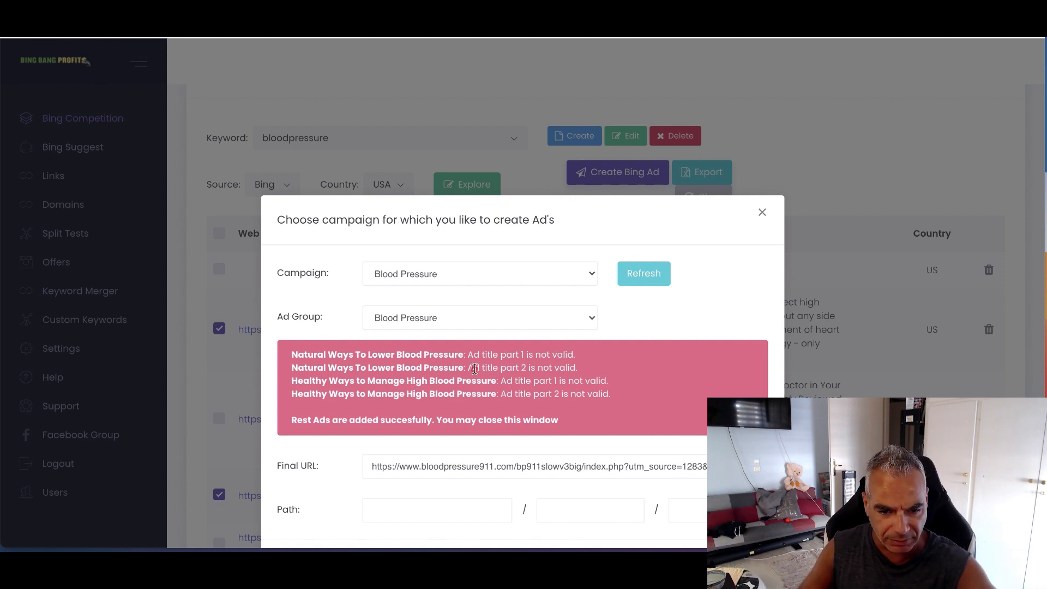
pyautogui.scroll(-2, 478, 370)
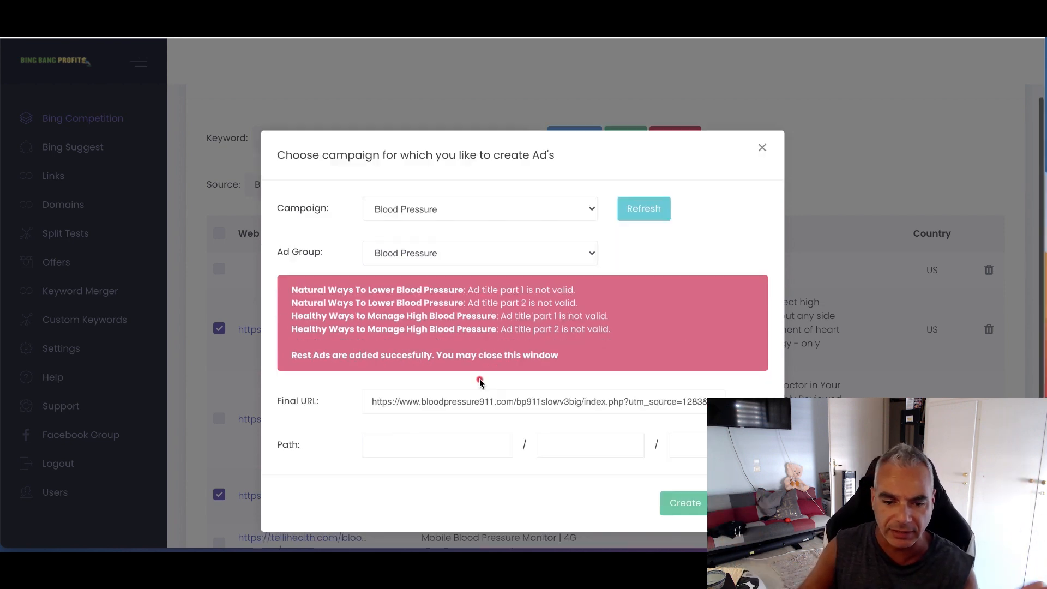
pyautogui.click(678, 504)
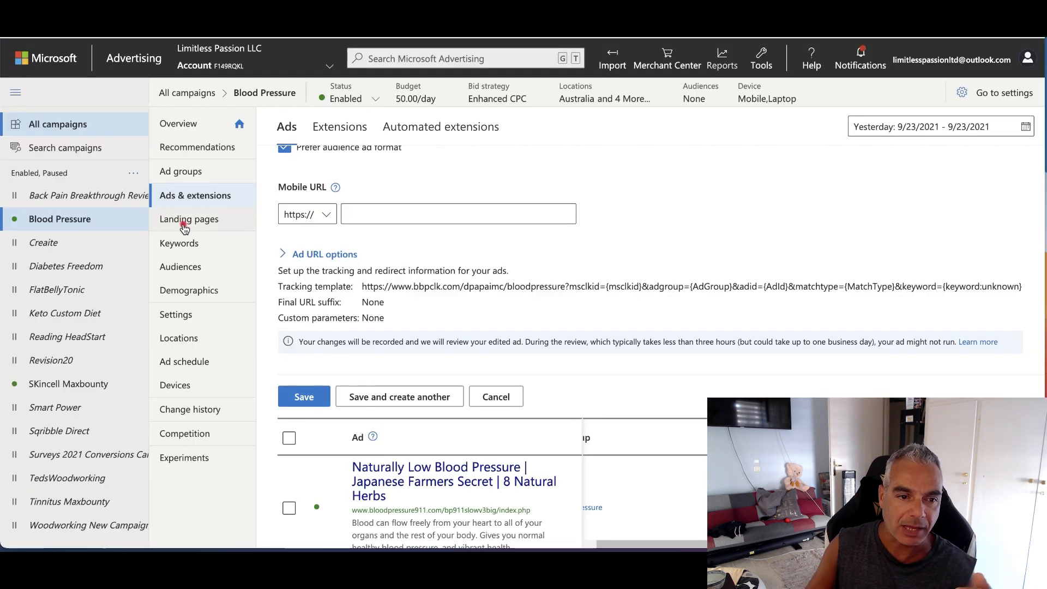
# Switch to Microsoft Advertising, leave the open ad editor for the Blood Pressure campaign's ads list, and review its ads.
pyautogui.click(199, 197)
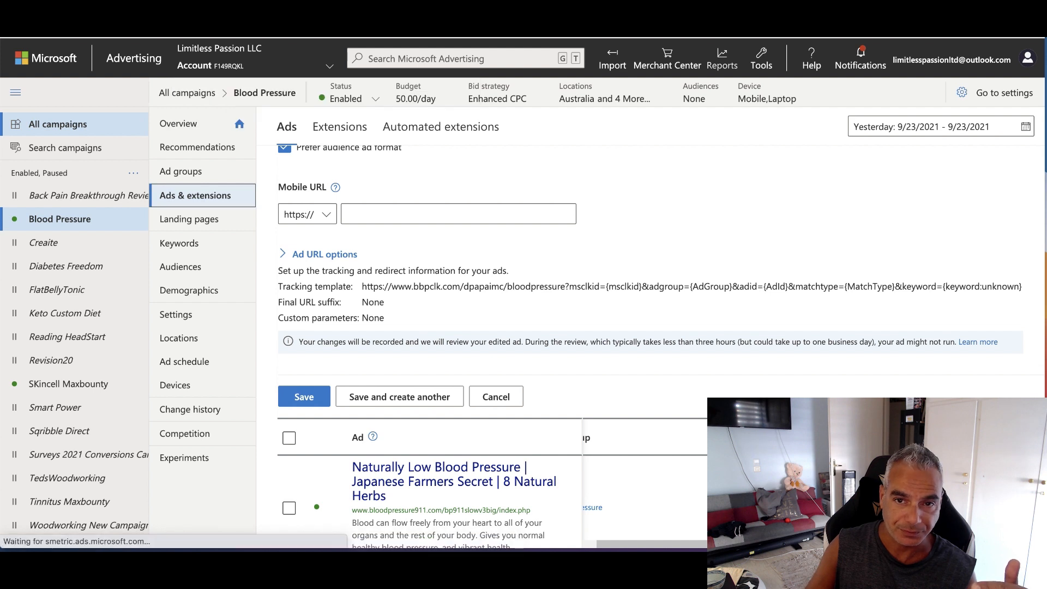
pyautogui.click(791, 299)
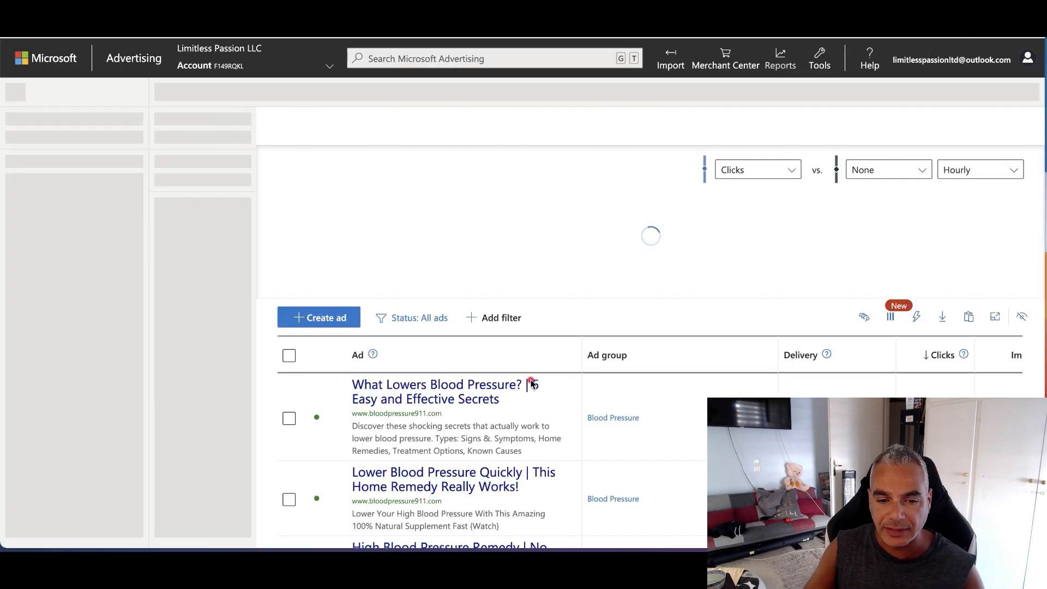
pyautogui.scroll(-2, 529, 376)
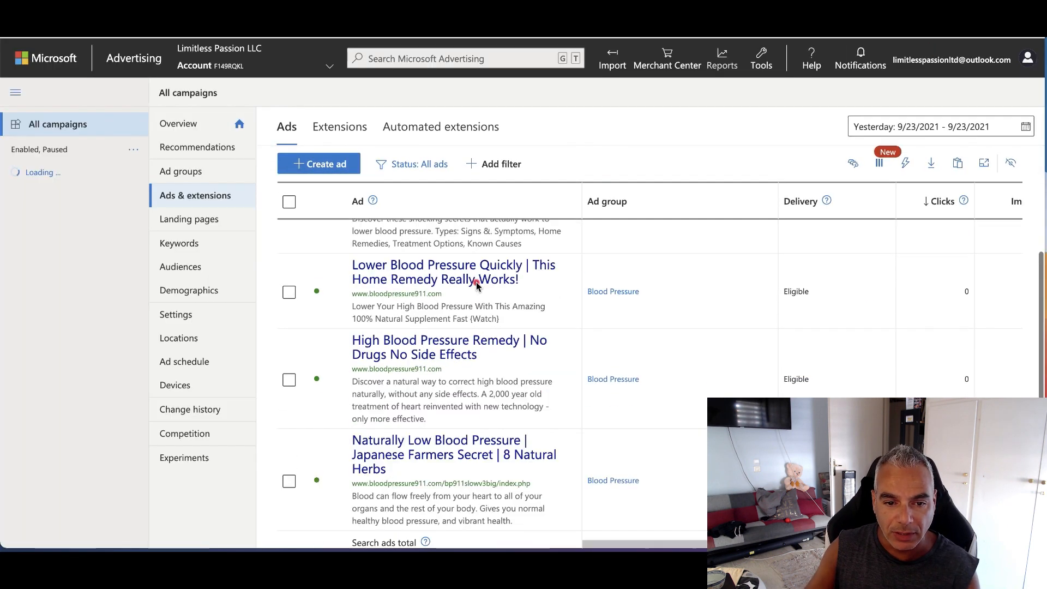
pyautogui.hscroll(1, 476, 285)
pyautogui.scroll(-2, 478, 292)
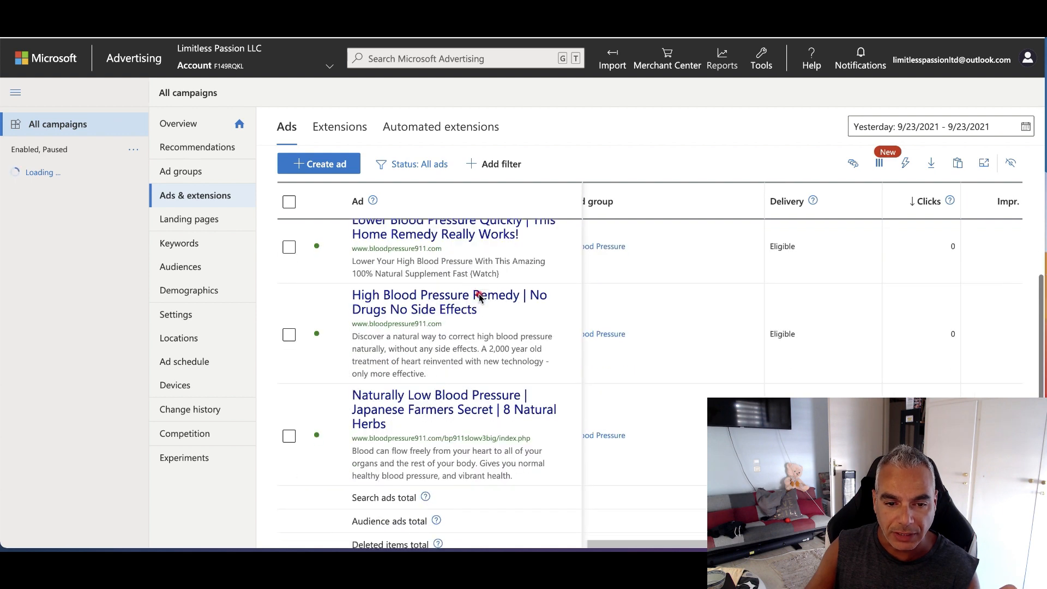
pyautogui.scroll(-1, 479, 296)
pyautogui.scroll(5, 481, 295)
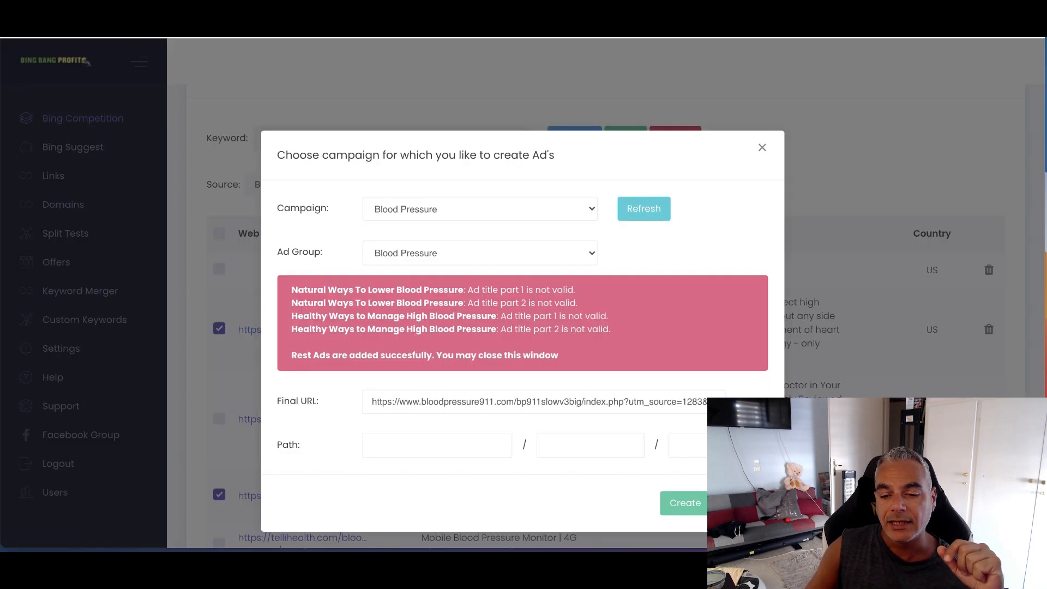
# Back in Bing Bang Profits, close the ad creation dialog and explore Bing Suggest keywords for "bloodpressure".
pyautogui.click(744, 503)
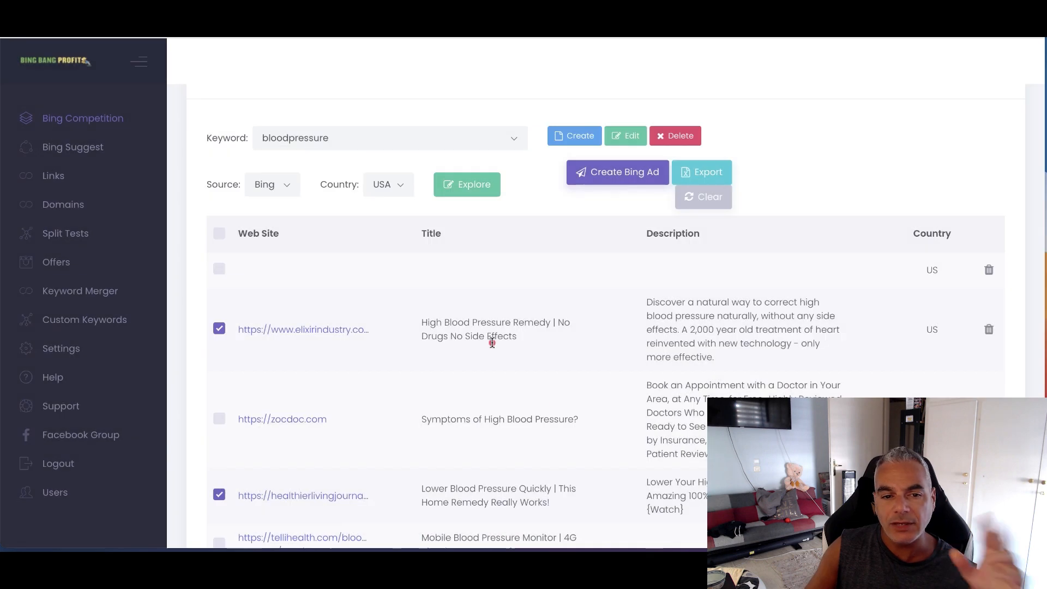
pyautogui.click(92, 155)
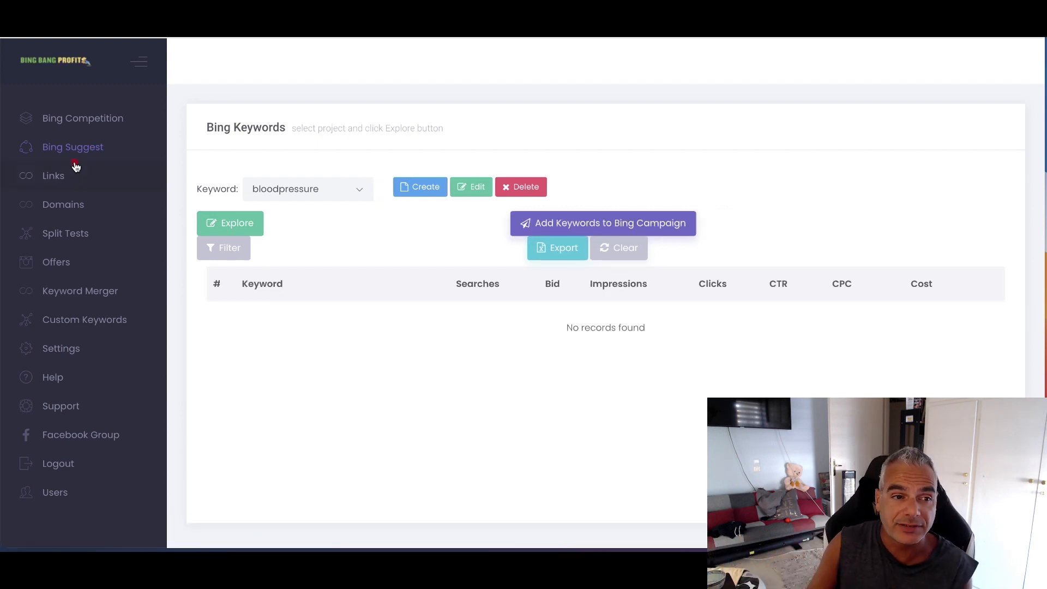
pyautogui.click(254, 228)
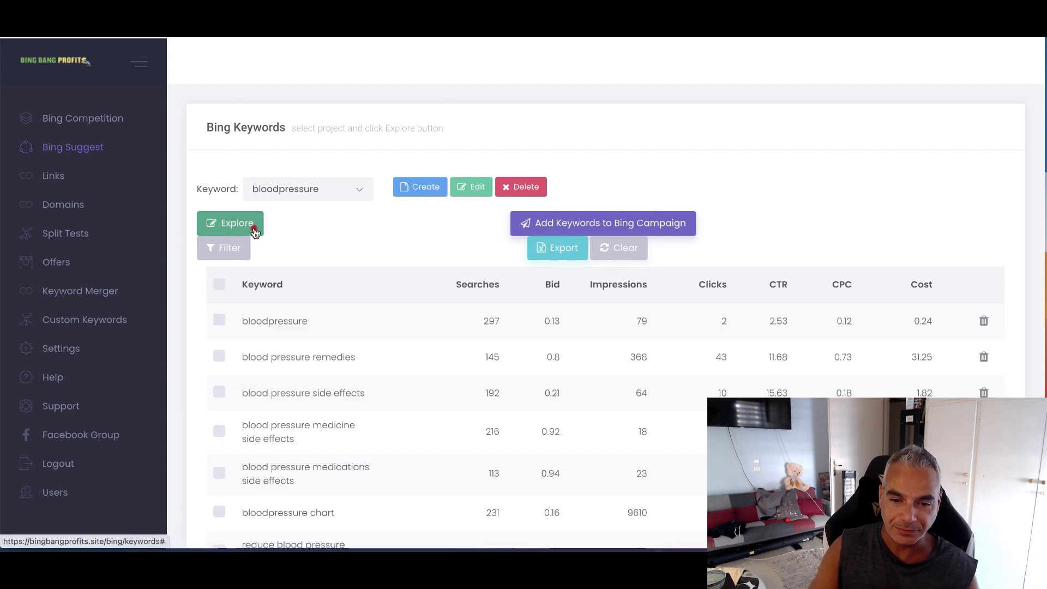
# Filter the "bloodpressure" keyword suggestions to searches greater than 100 and clicks greater than 100.
pyautogui.scroll(-2, 273, 257)
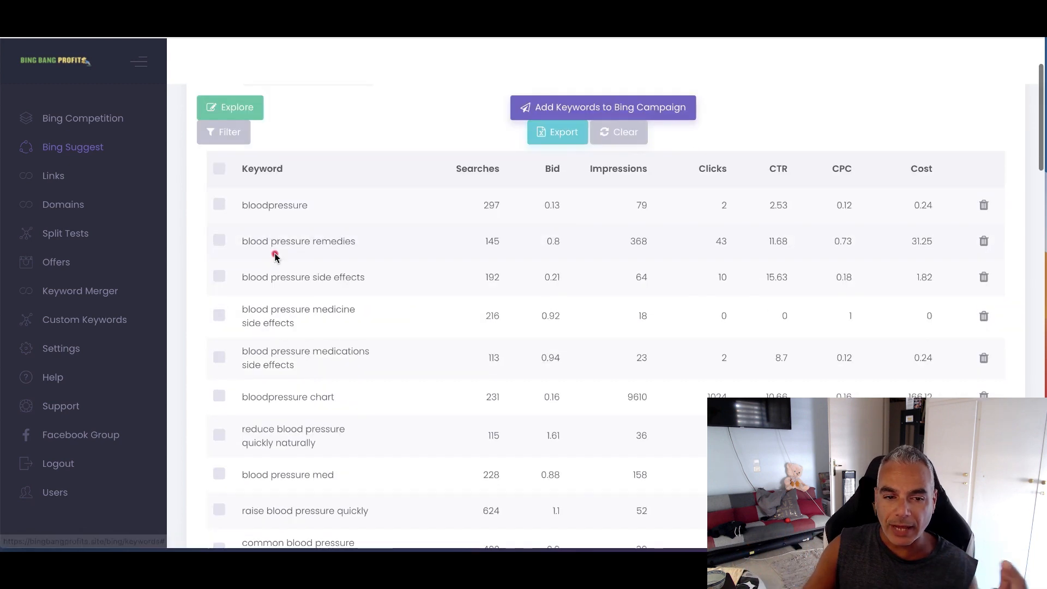
pyautogui.click(231, 130)
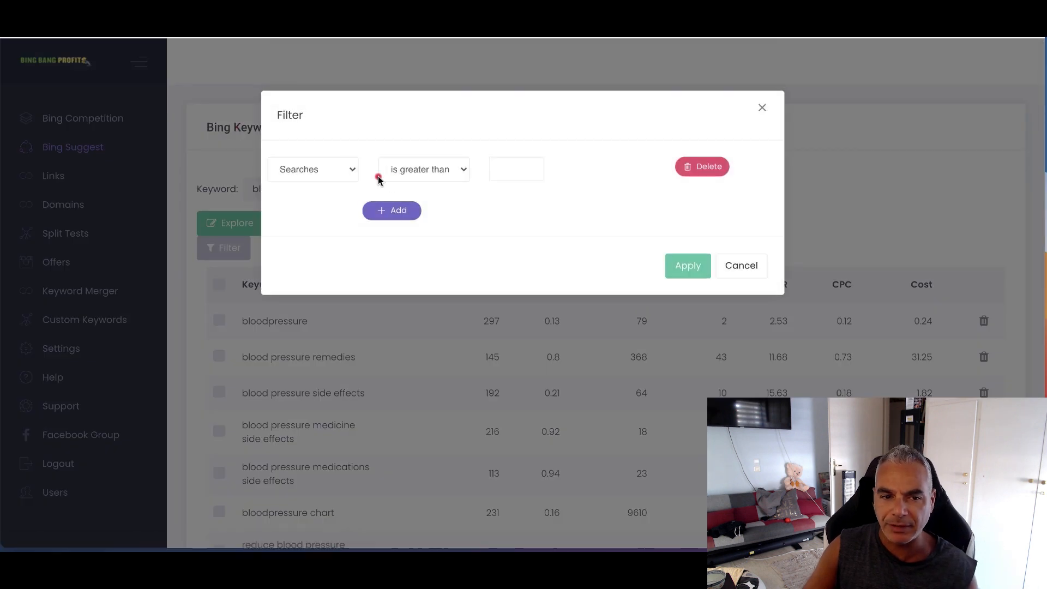
pyautogui.click(339, 168)
pyautogui.click(512, 160)
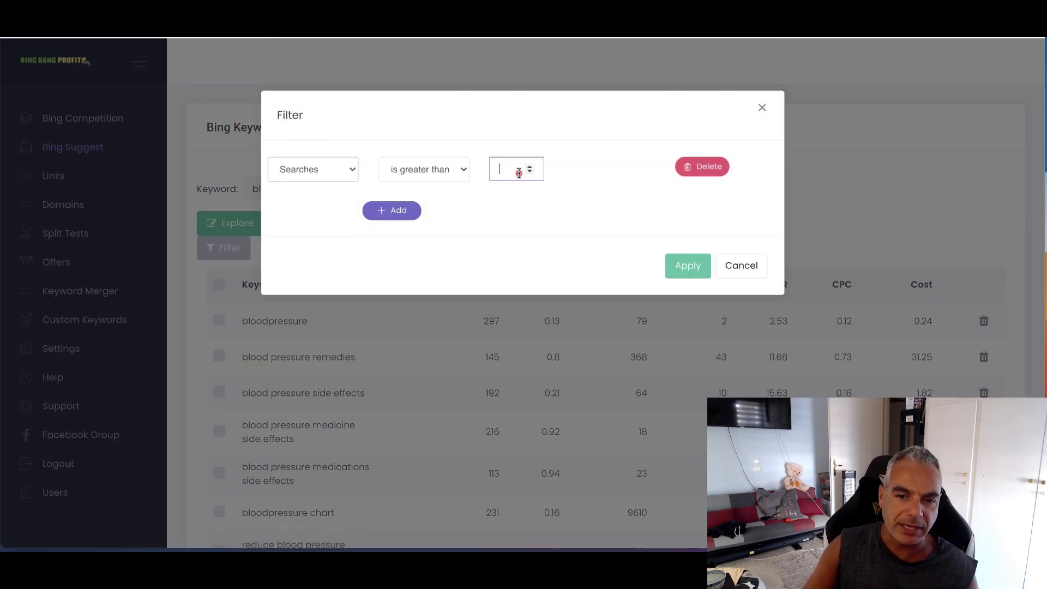
pyautogui.write('100')
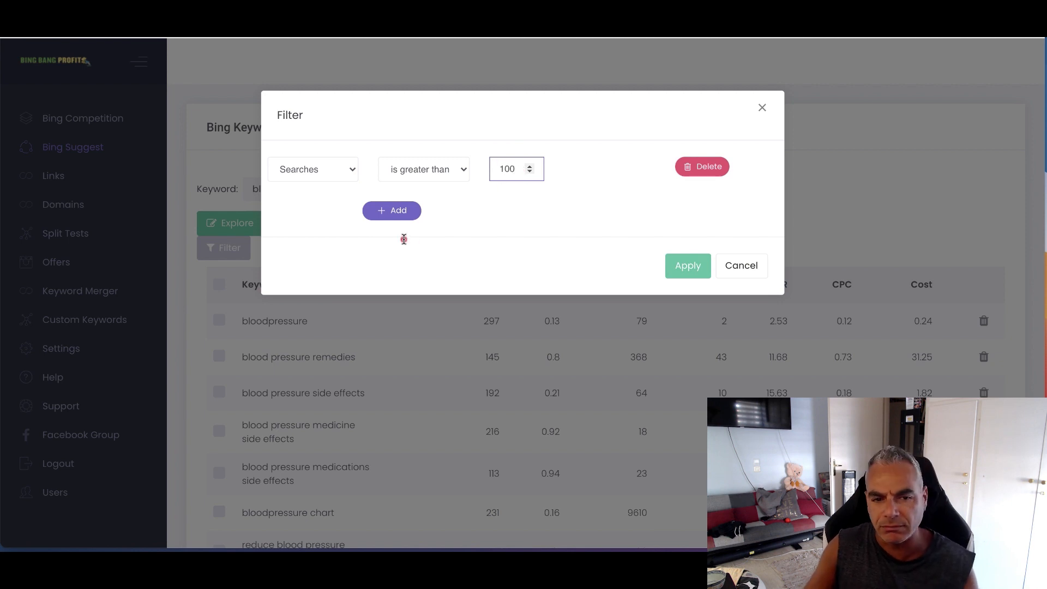
pyautogui.click(394, 211)
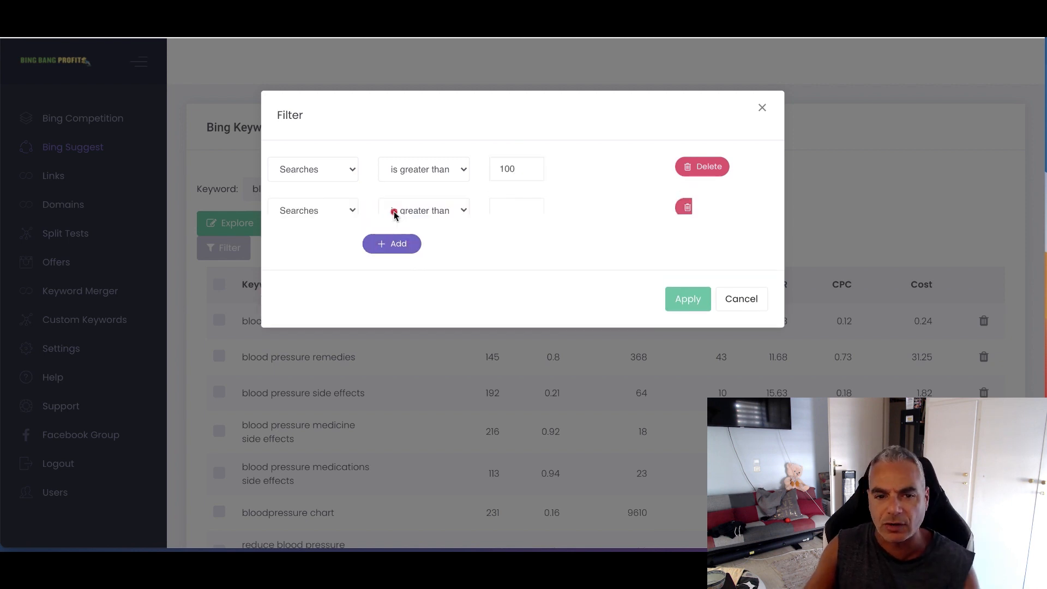
pyautogui.click(326, 217)
pyautogui.click(322, 263)
pyautogui.click(537, 216)
pyautogui.write('100')
pyautogui.click(693, 311)
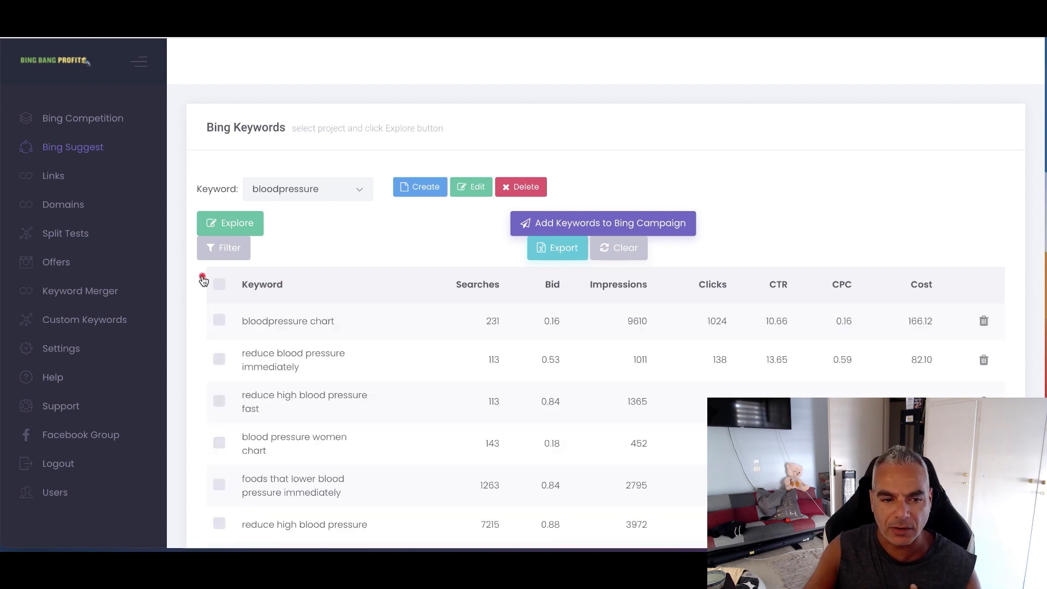
# Select all filtered keywords and add them to the Blood Pressure campaign and ad group with a 0.20 bid and Exact match.
pyautogui.click(219, 283)
pyautogui.scroll(-8, 247, 302)
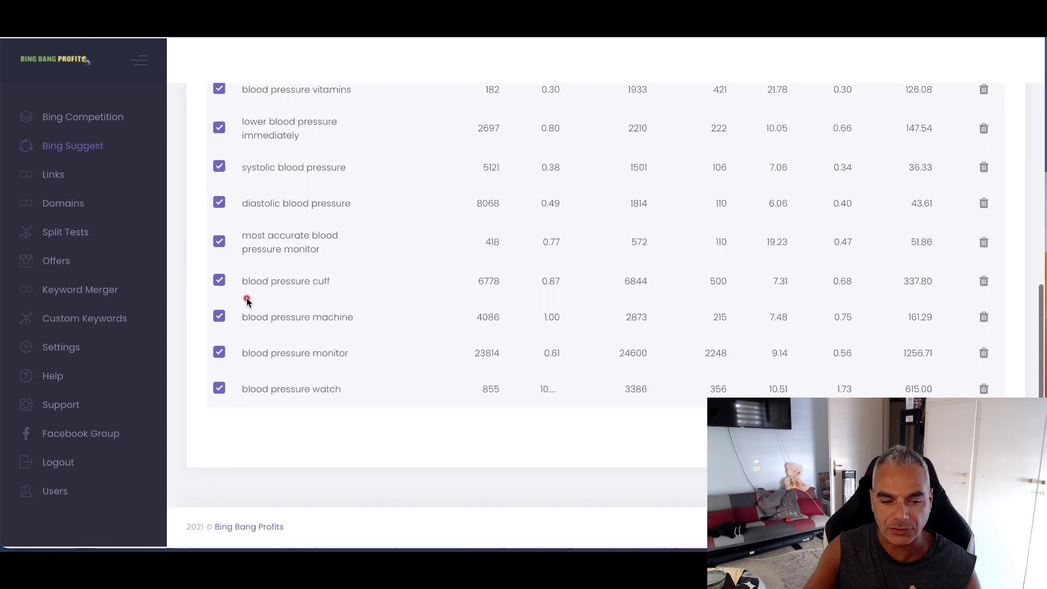
pyautogui.scroll(10, 247, 301)
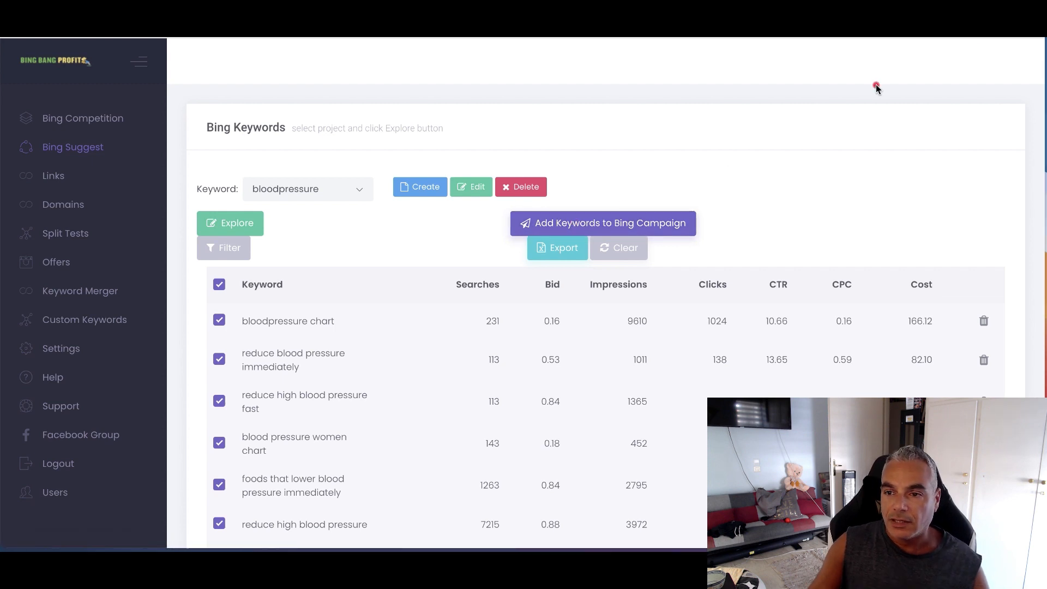
pyautogui.click(603, 221)
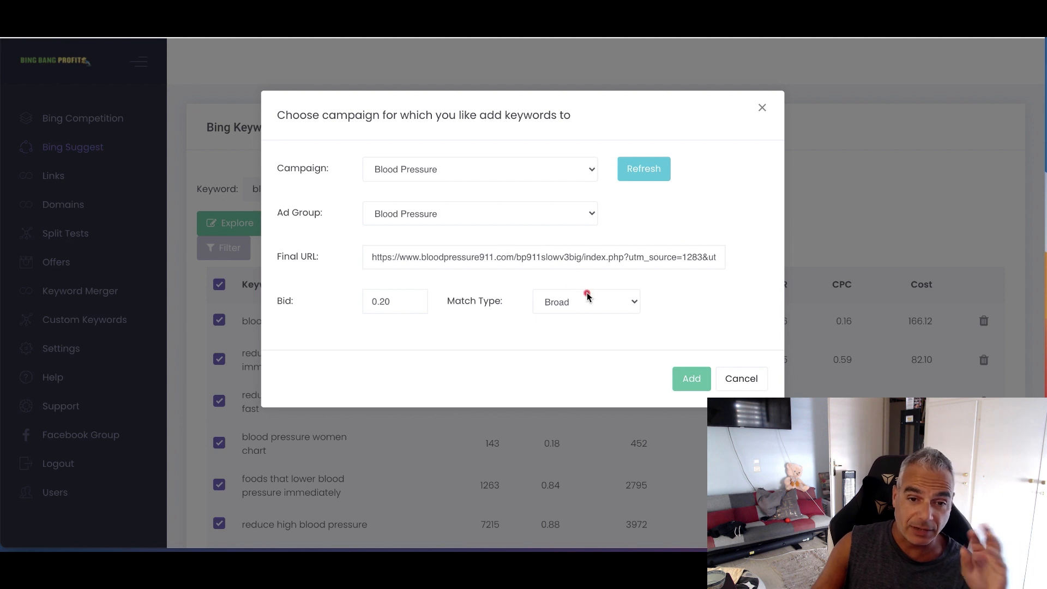
pyautogui.click(594, 302)
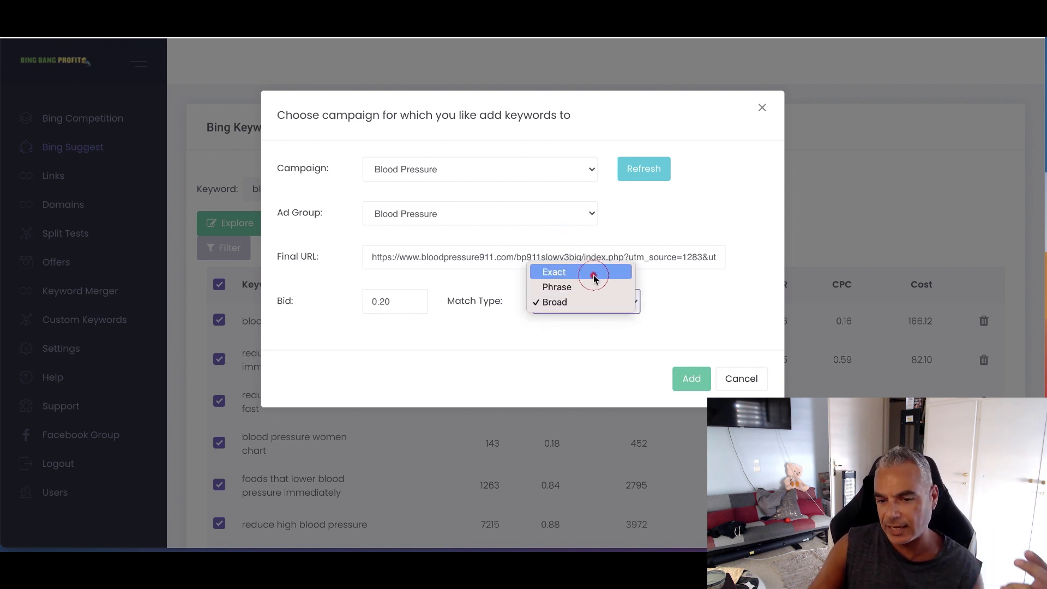
pyautogui.click(594, 273)
pyautogui.click(688, 379)
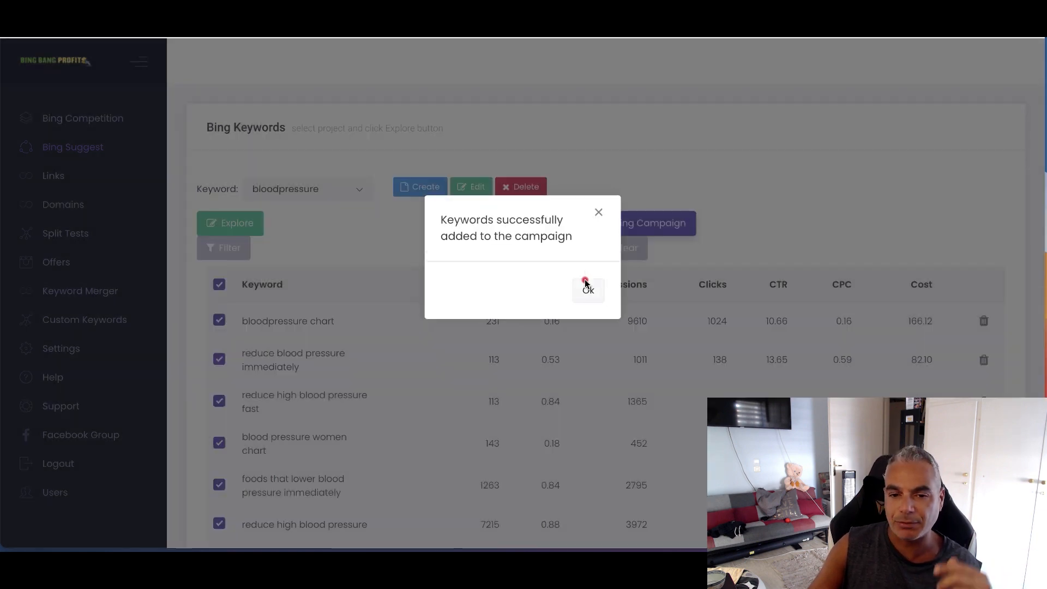
pyautogui.click(586, 285)
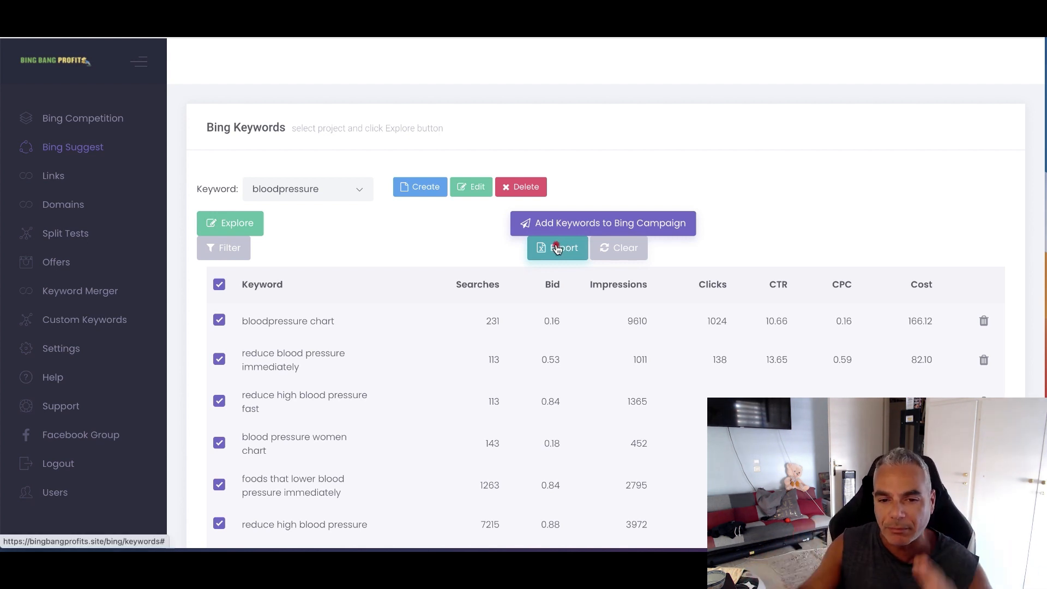
# Start and cancel a keyword export, and add the selected keywords to the Blood Pressure campaign again with a 0.20 bid and Exact match.
pyautogui.click(557, 249)
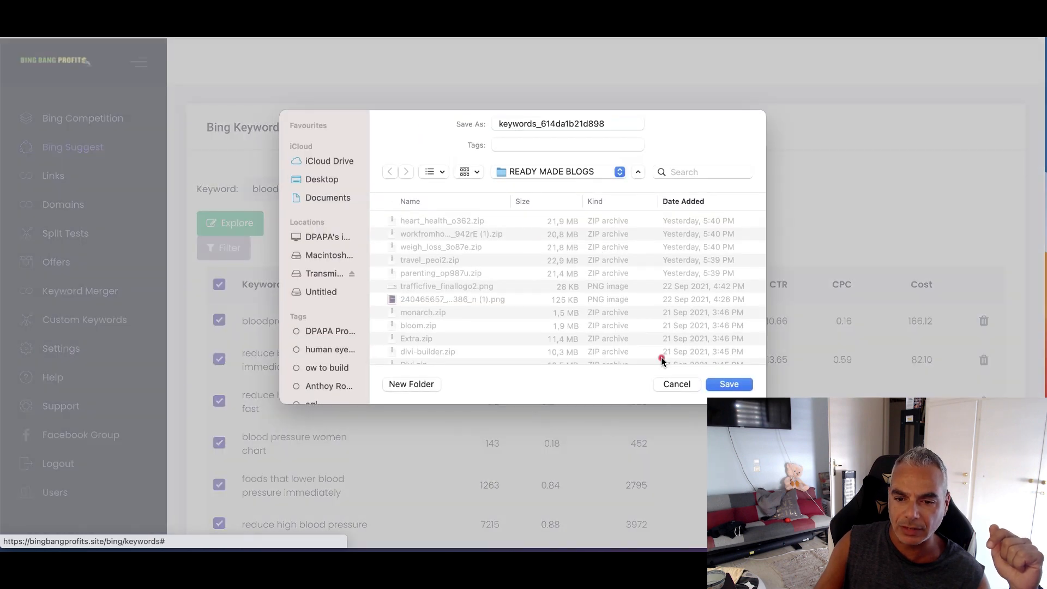
pyautogui.click(677, 382)
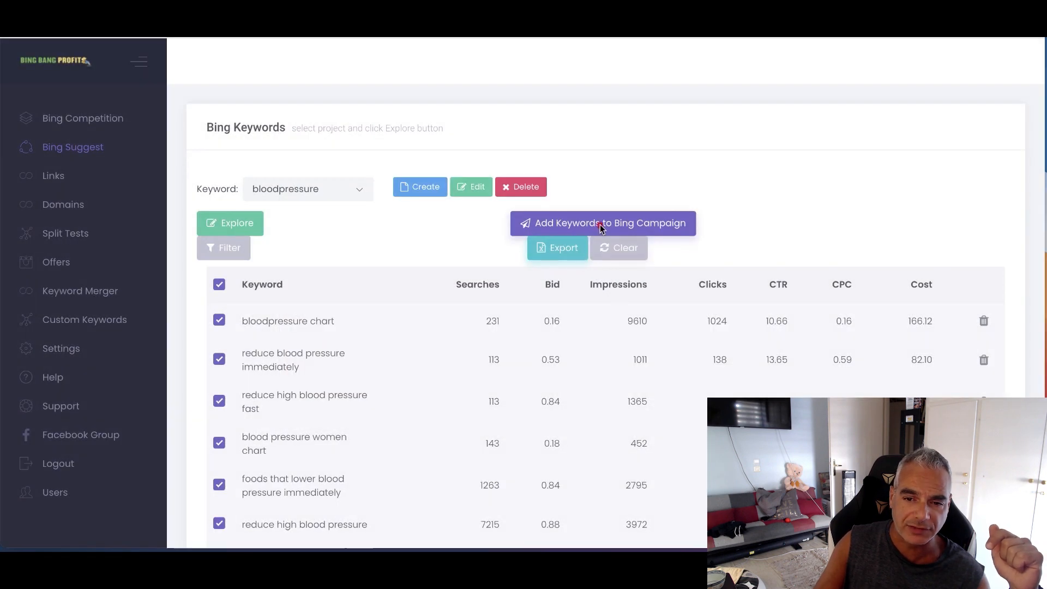
pyautogui.click(600, 225)
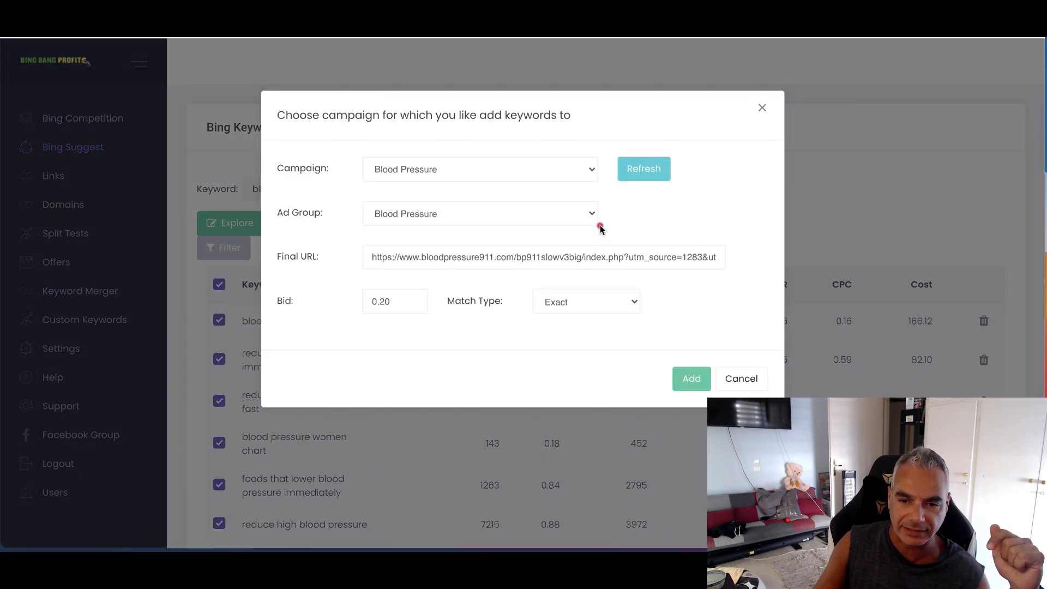
pyautogui.click(597, 303)
pyautogui.click(581, 321)
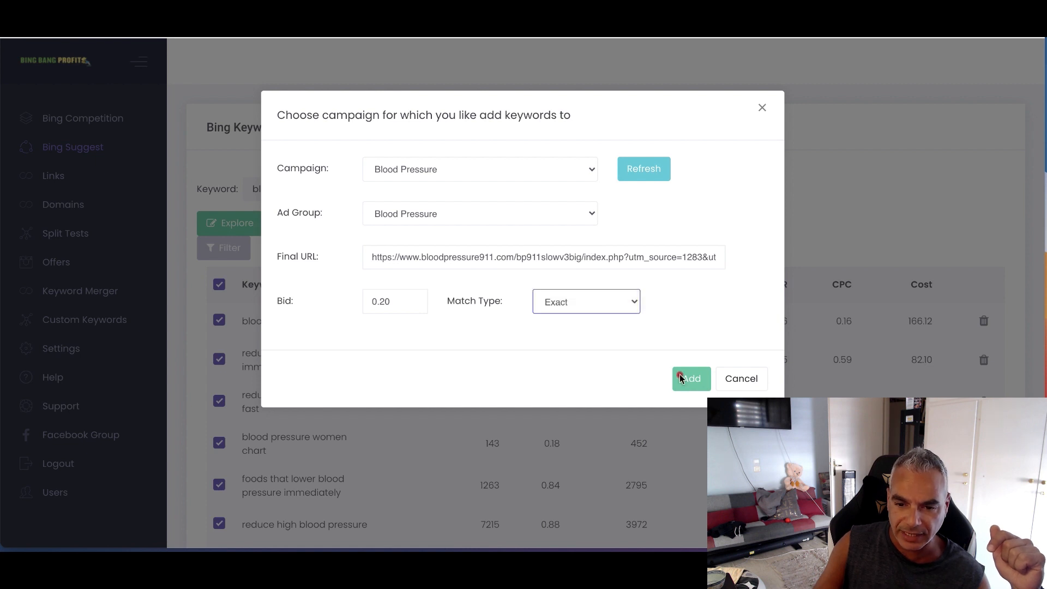
pyautogui.click(691, 378)
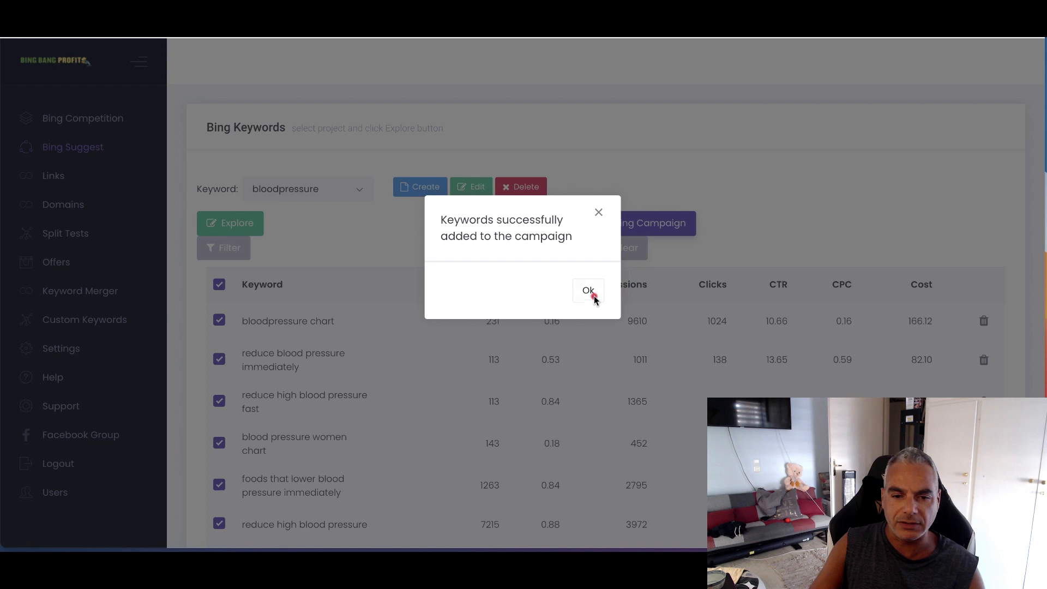
pyautogui.click(589, 291)
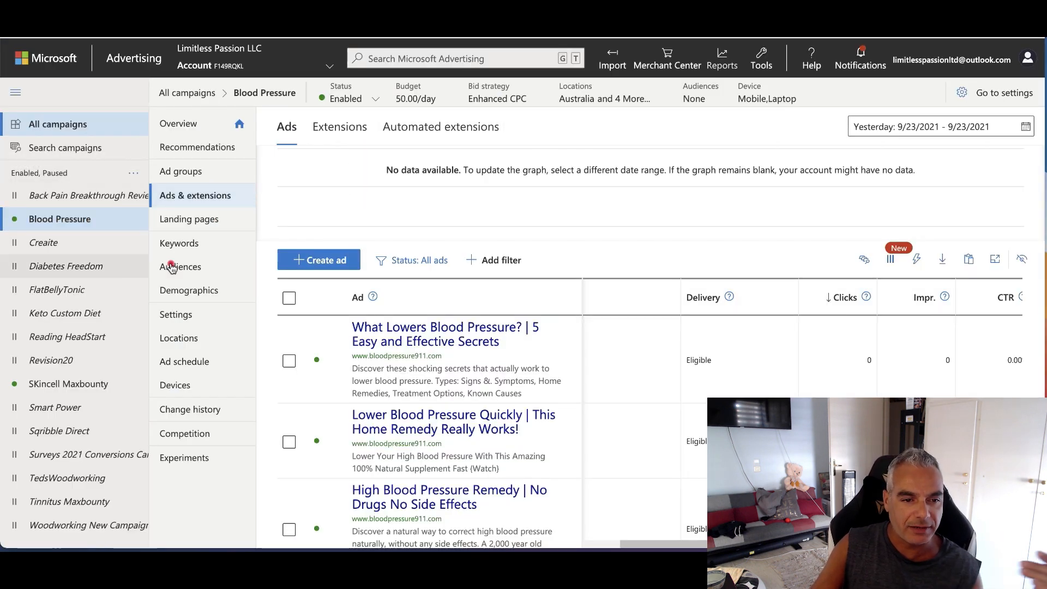
# In Microsoft Advertising, review the Blood Pressure campaign's keywords and match types, and return to its ads list.
pyautogui.click(183, 245)
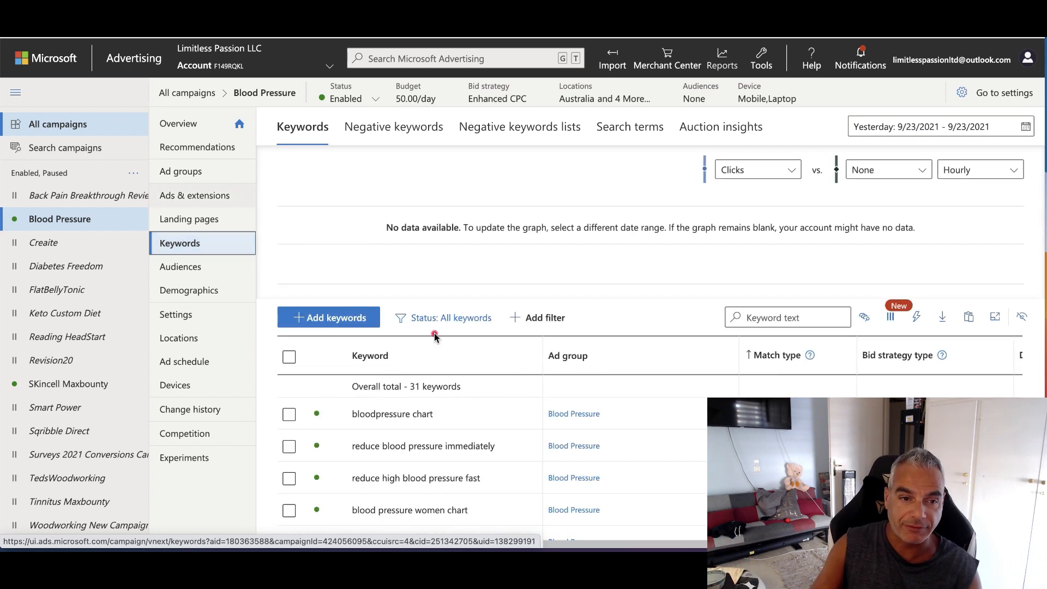
pyautogui.scroll(-2, 197, 199)
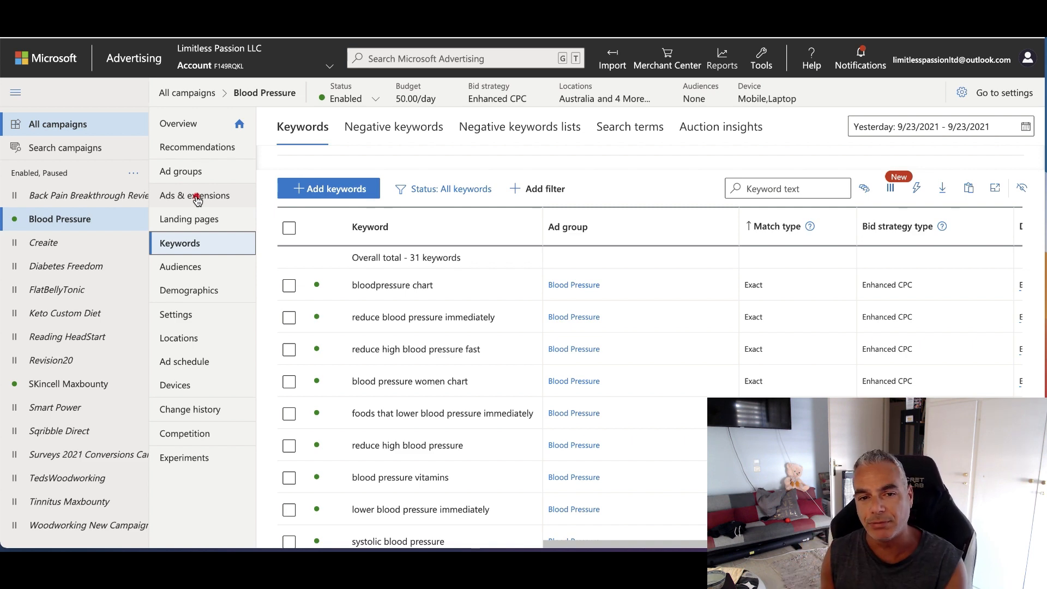
pyautogui.click(197, 198)
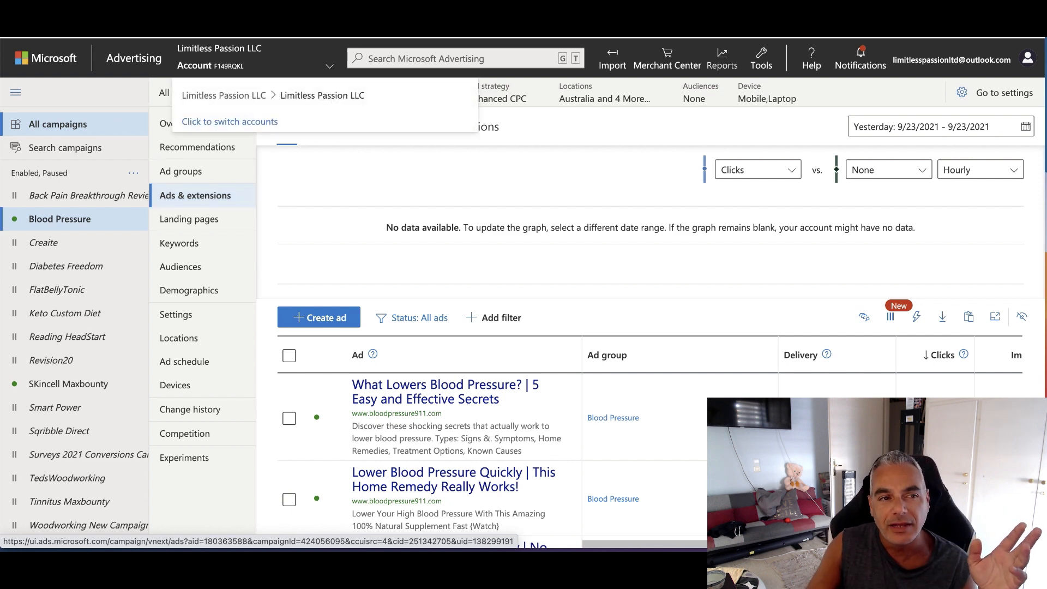
# Switch back to Bing Bang Profits and open the Bing Competition page.
pyautogui.click(229, 16)
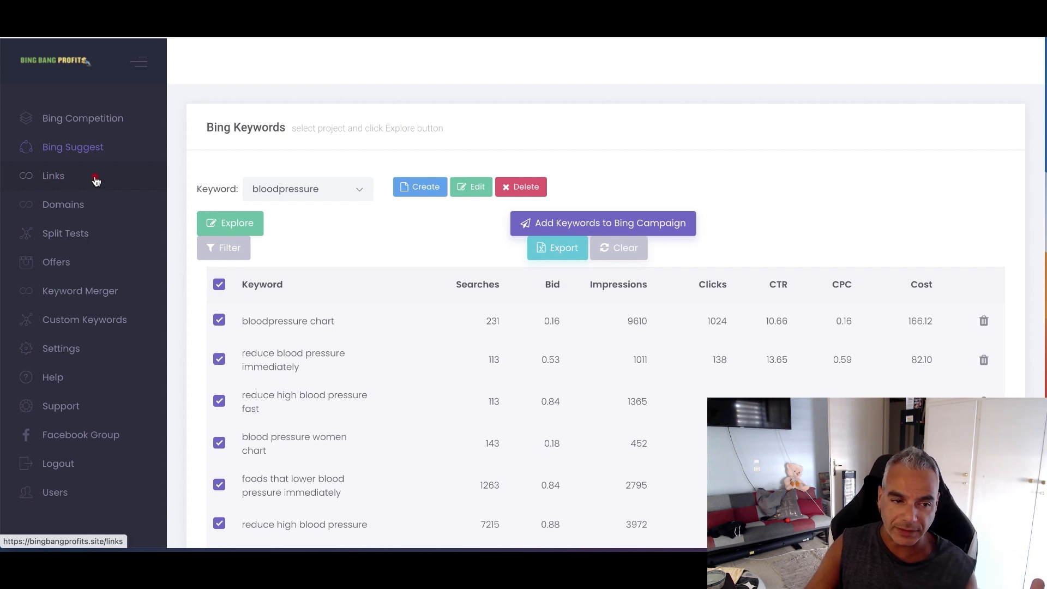
pyautogui.click(73, 122)
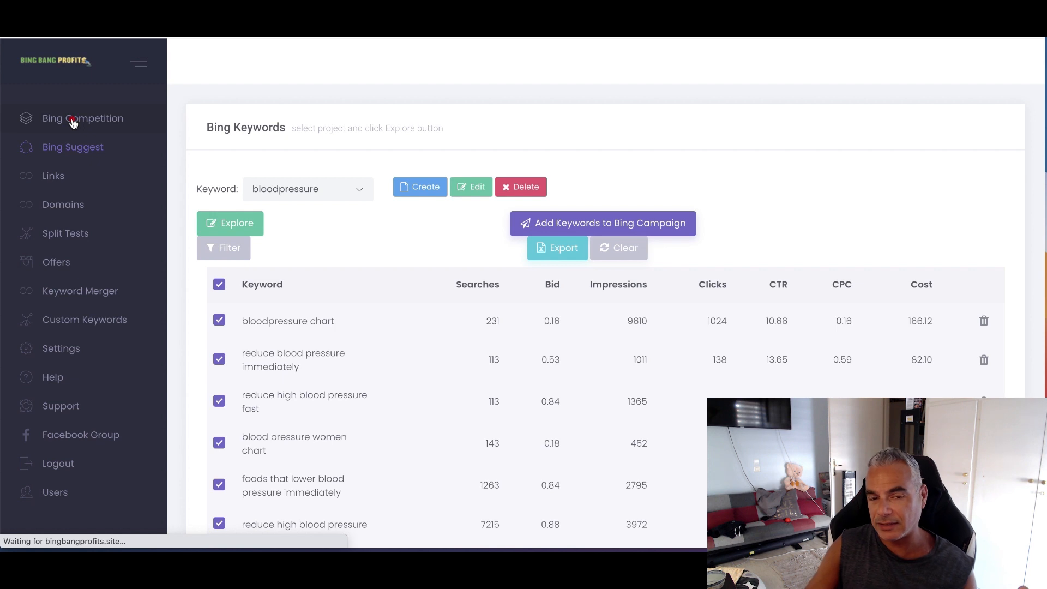